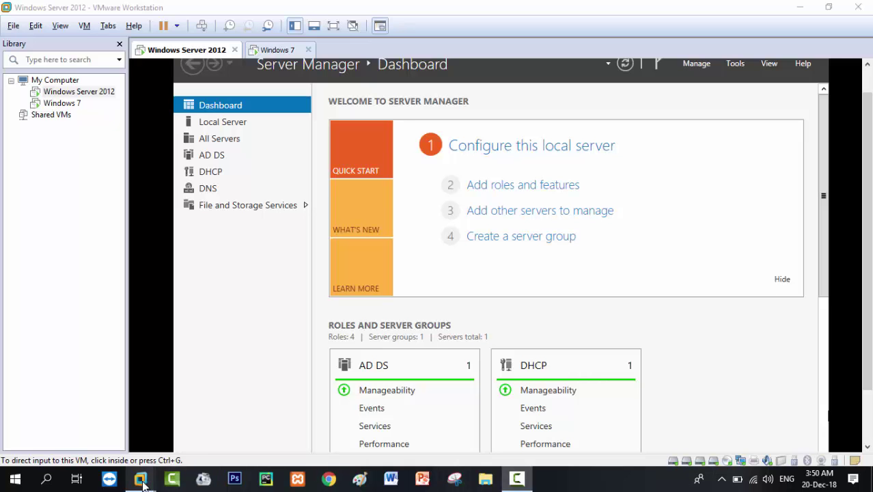
Restore the Windows Server 2012 virtual machine window and give it input focus.
click(800, 7)
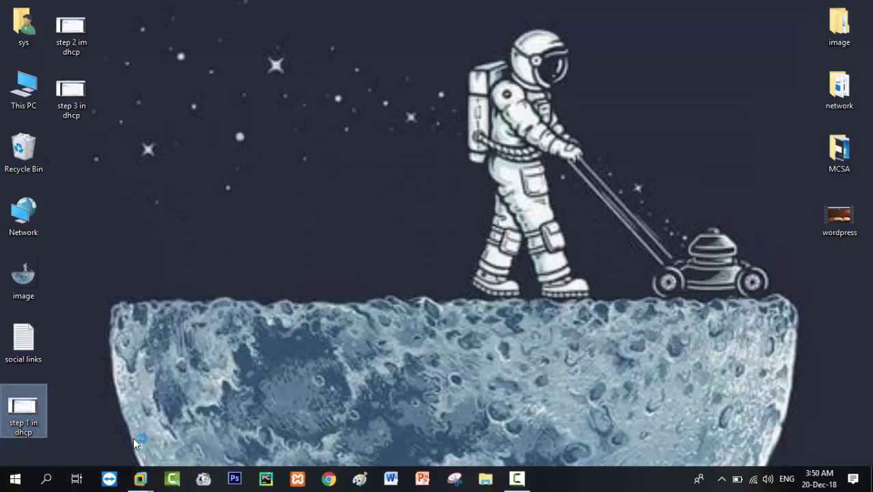
click(140, 477)
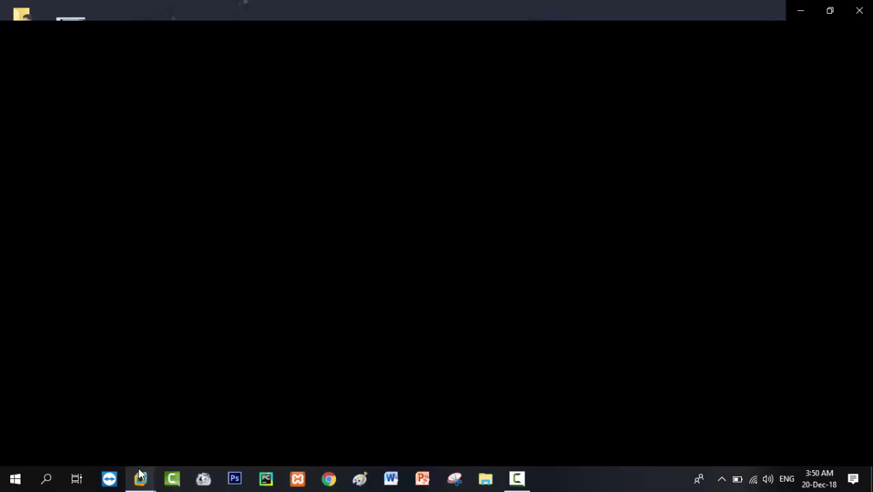
mouse_move(141, 473)
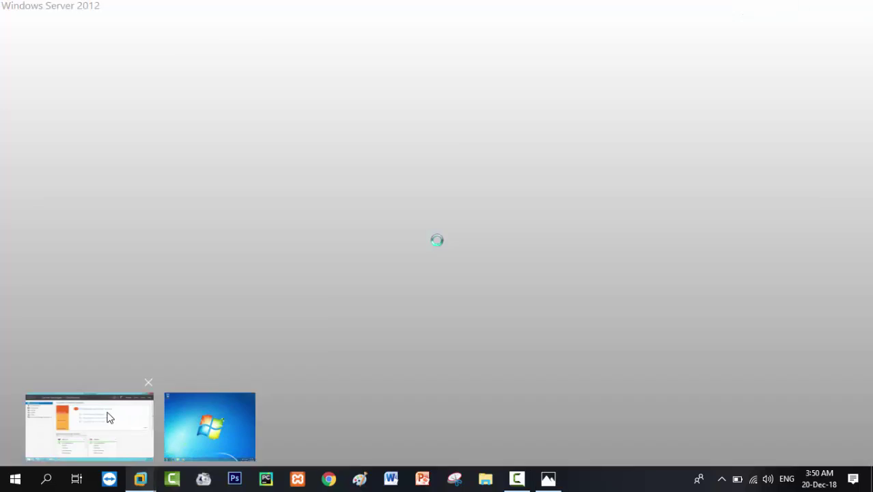
click(107, 417)
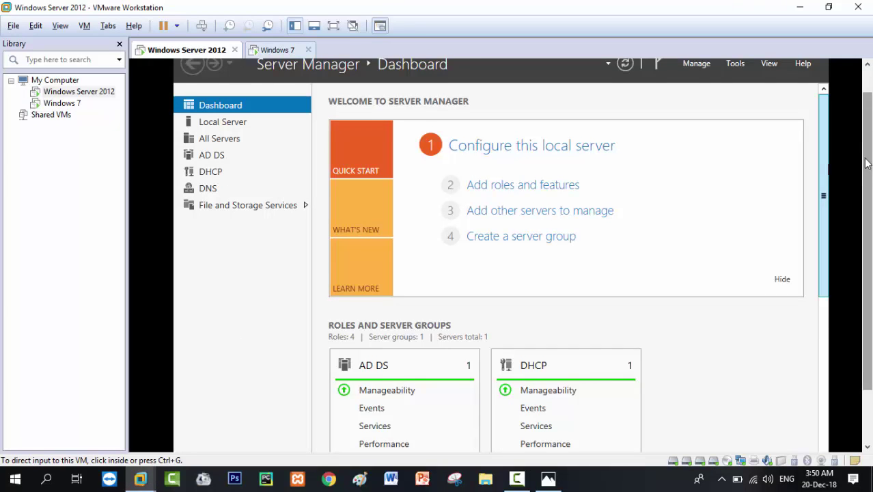
scroll(866, 163, up, 1)
click(756, 133)
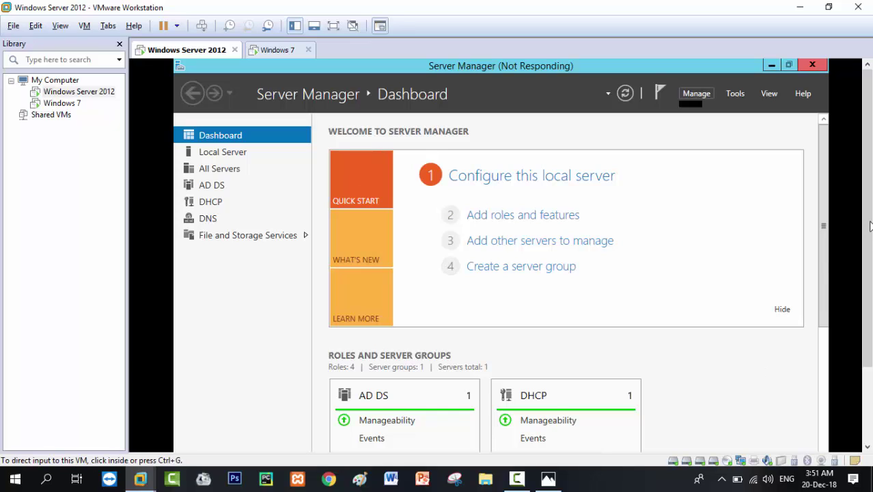
Open the Add Roles and Features Wizard from Server Manager's Manage menu.
click(692, 97)
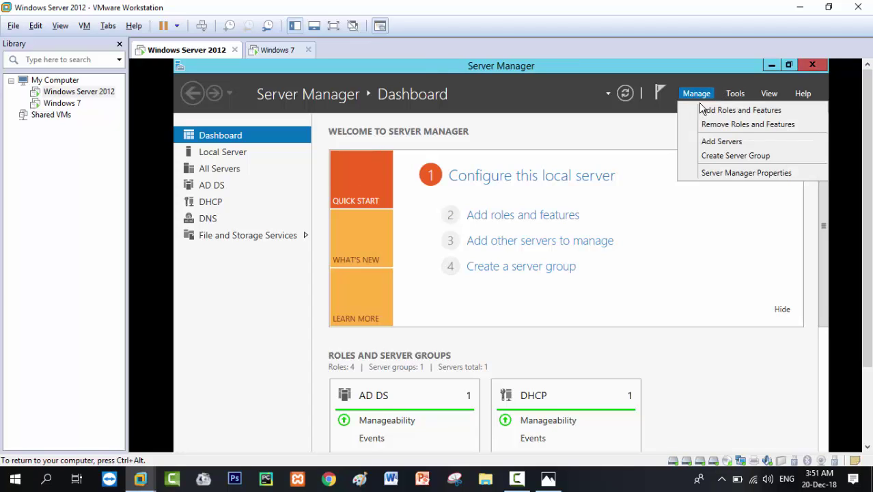
click(706, 111)
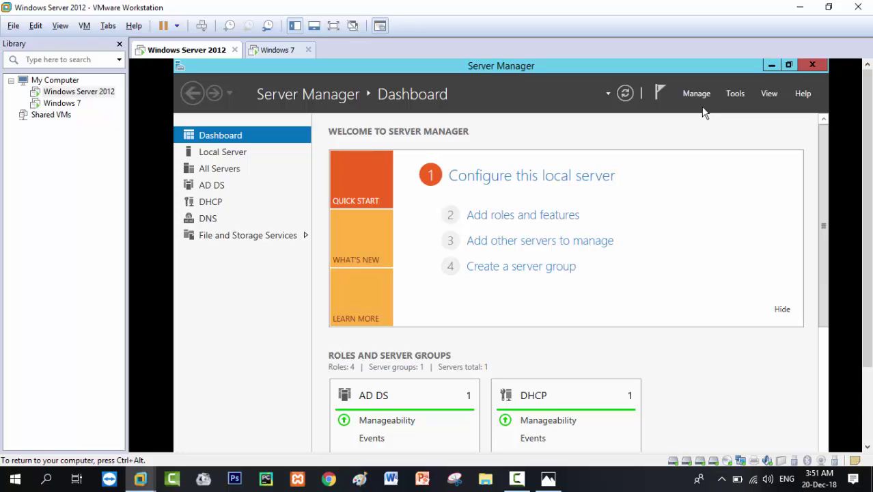
click(538, 217)
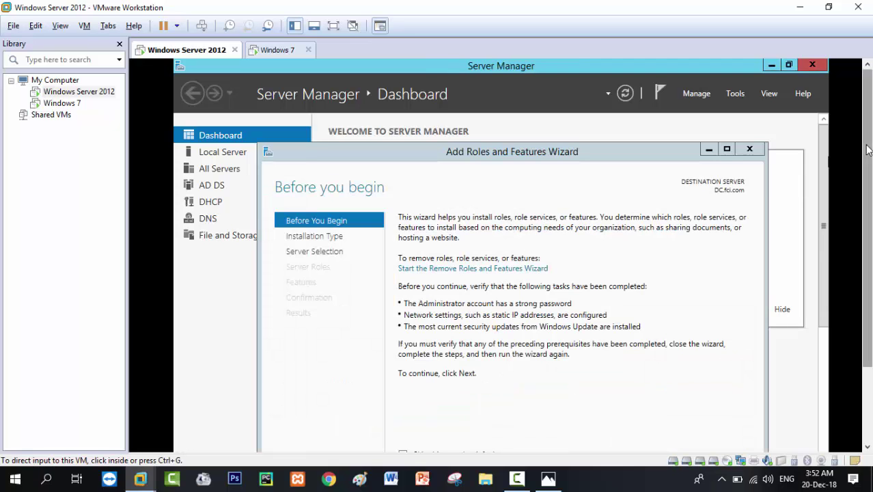
Advance past Before You Begin and Server Selection to the Select server roles page for DC.fci.com.
drag(866, 153, 858, 211)
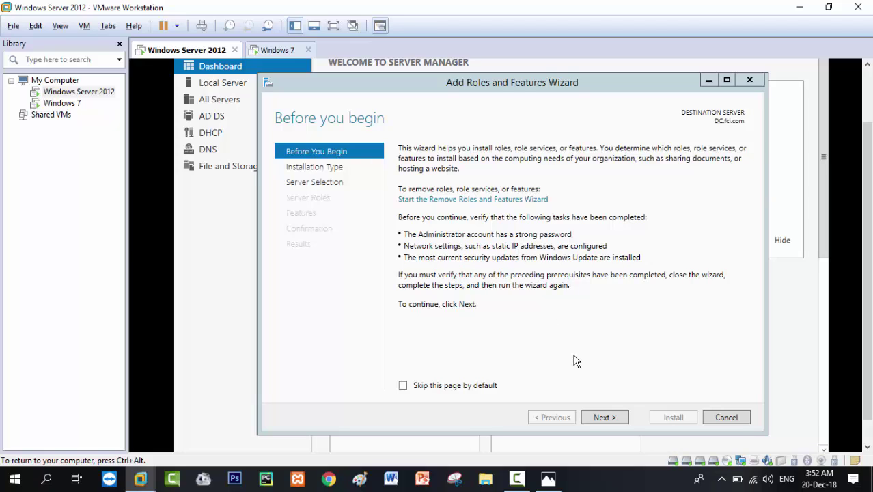
click(598, 417)
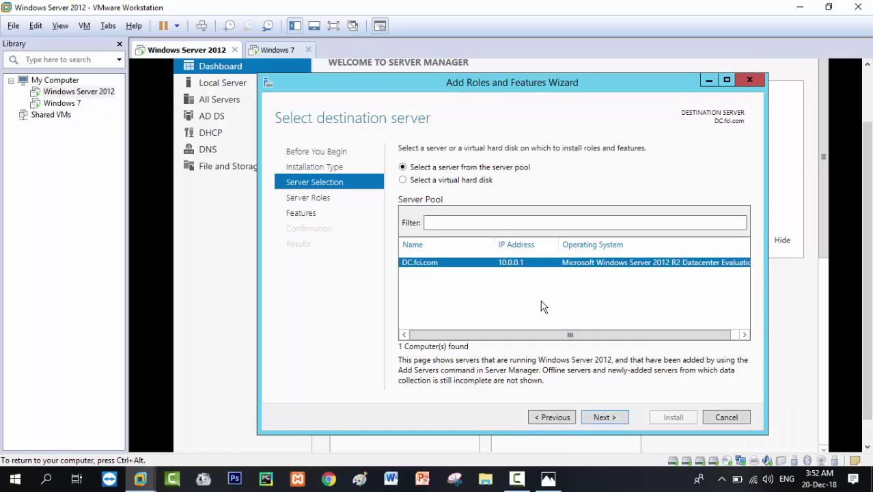
click(607, 414)
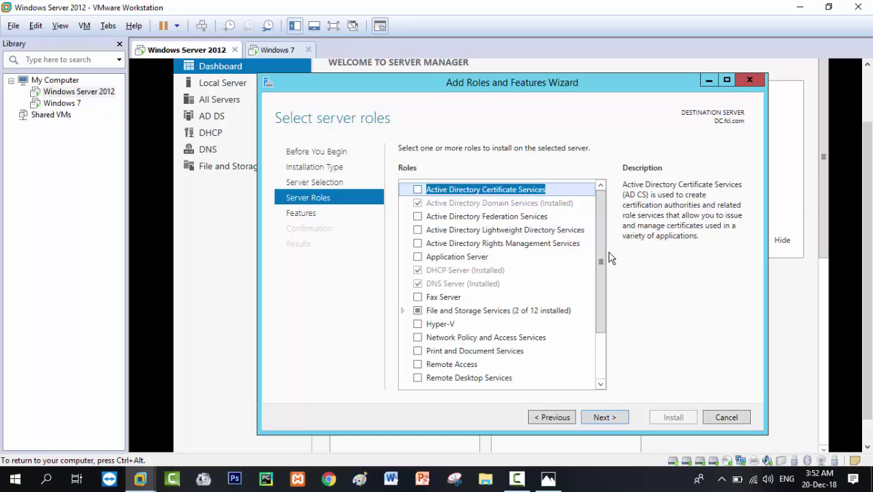
Browse the Roles list, step to Features and back, then close the wizard without installing.
drag(600, 261, 600, 311)
scroll(598, 328, up, 2)
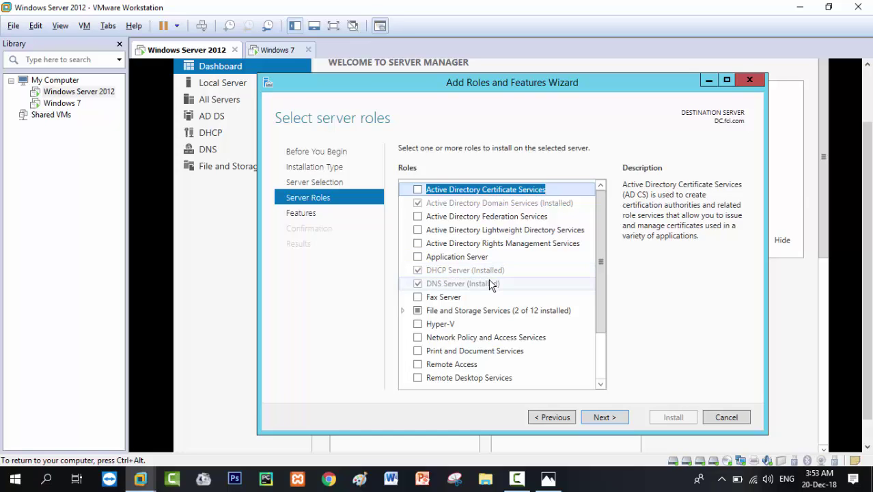
click(596, 417)
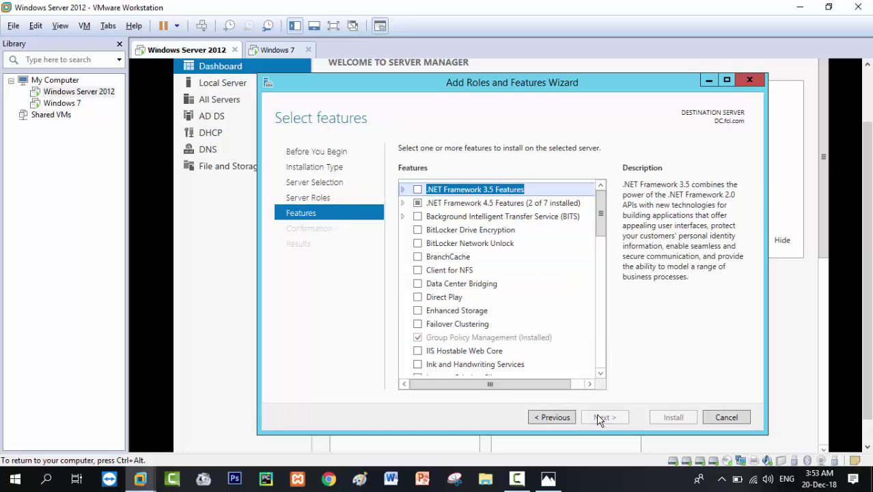
click(563, 417)
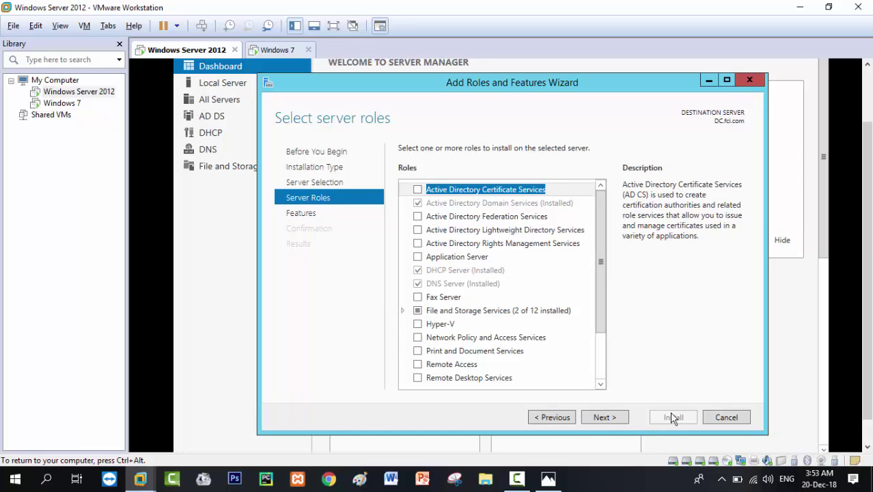
click(750, 81)
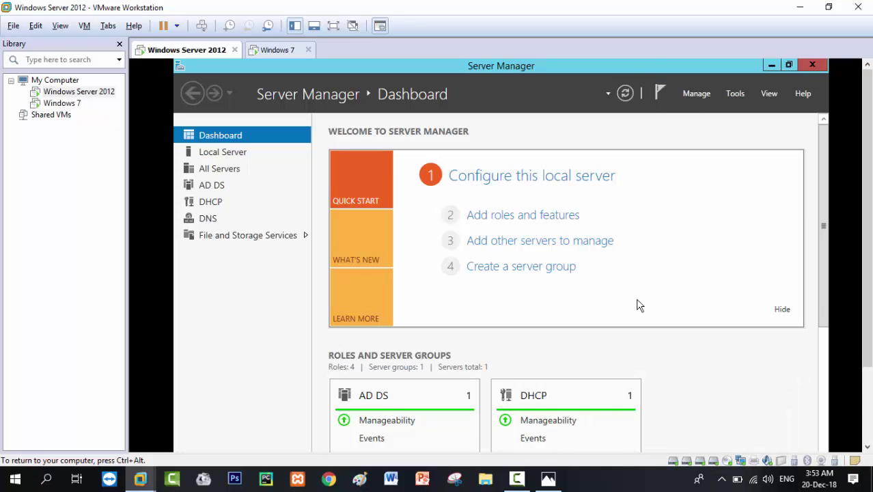
Check and dismiss the running-tasks list, then bring up the step 1 in dhcp.png screenshot.
click(661, 90)
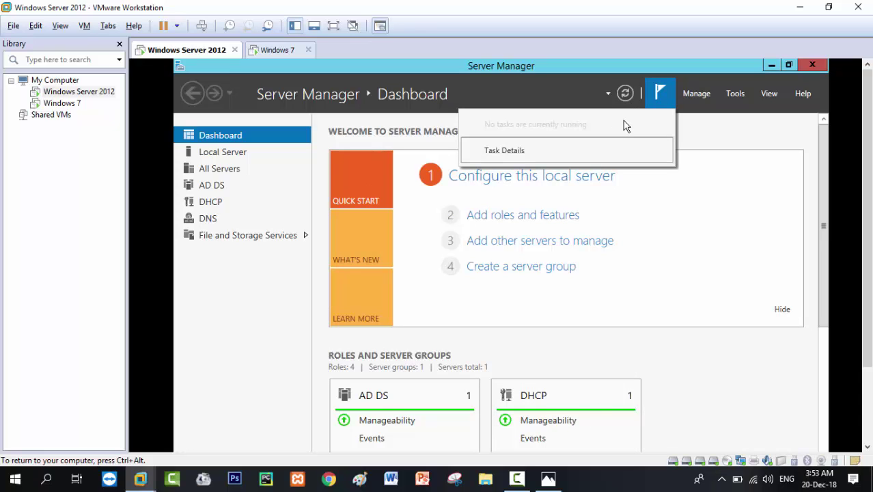
click(657, 96)
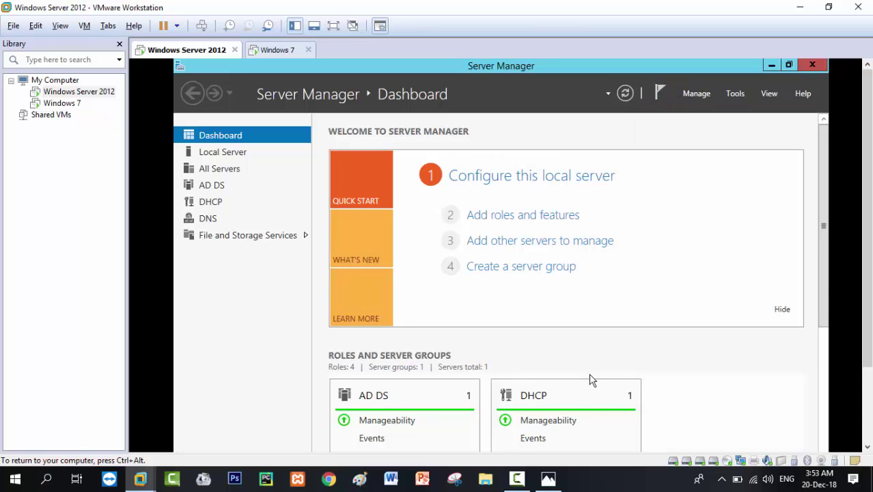
click(558, 482)
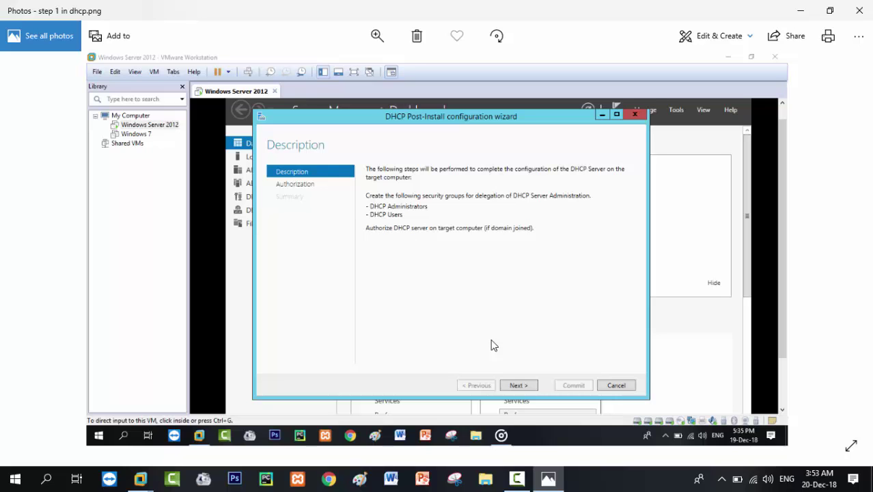
Show the next screenshot, step 2 im dhcp.png, with the DHCP Authorization page.
key(Right)
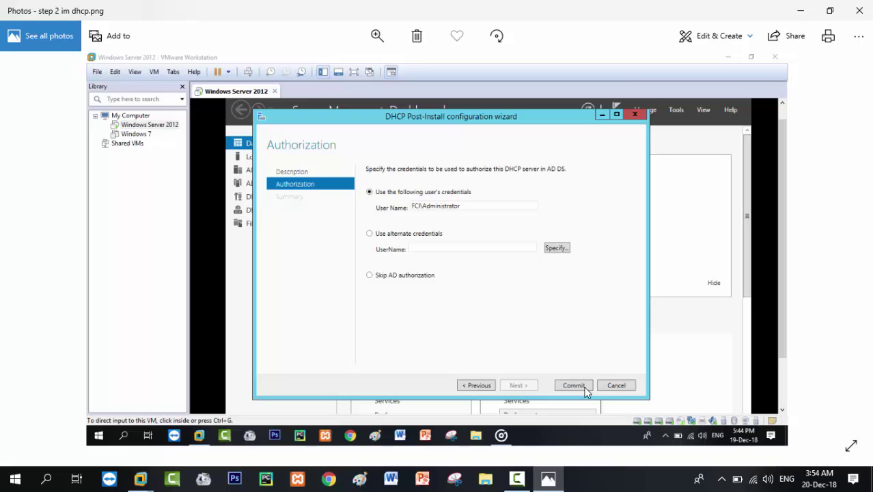
key(Left)
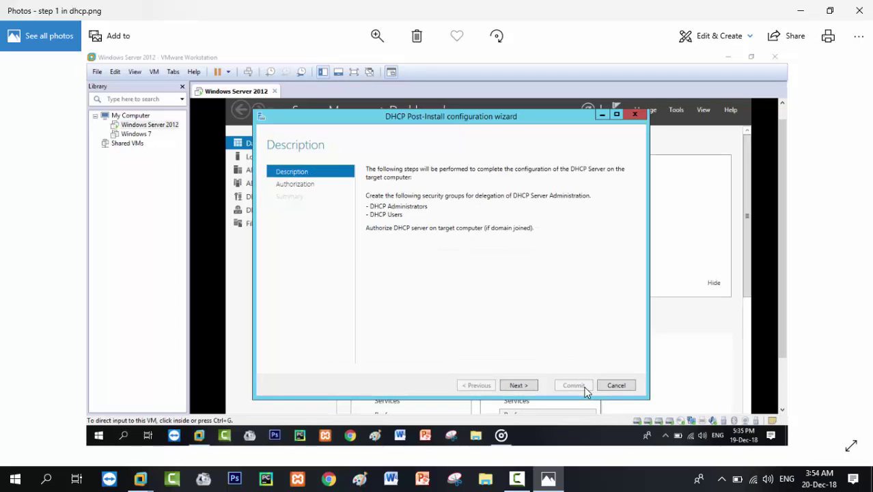
key(Left)
key(Right)
key(Right)
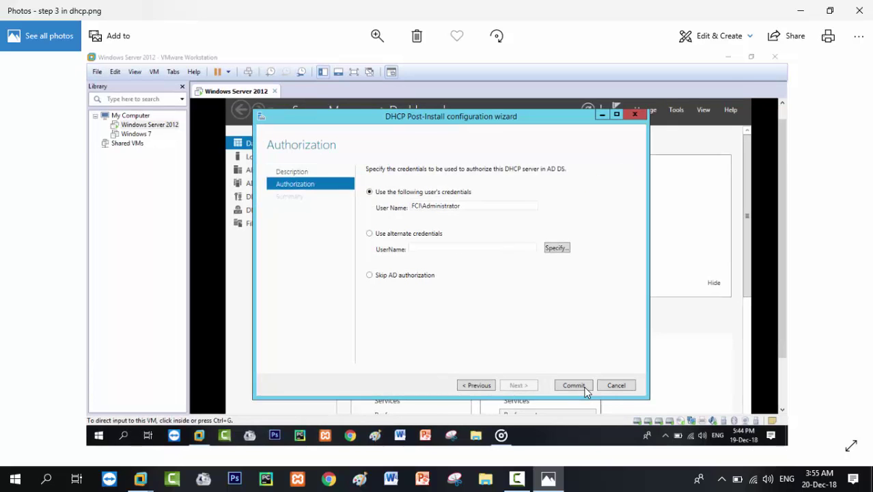
key(Left)
Flip through the DHCP screenshots to step 3 in dhcp.png, then close Photos to return to the VM.
click(550, 480)
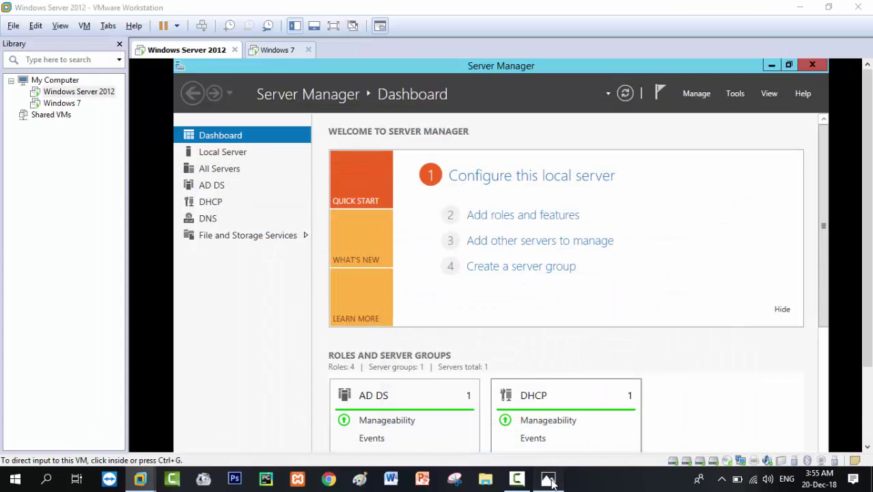
click(550, 480)
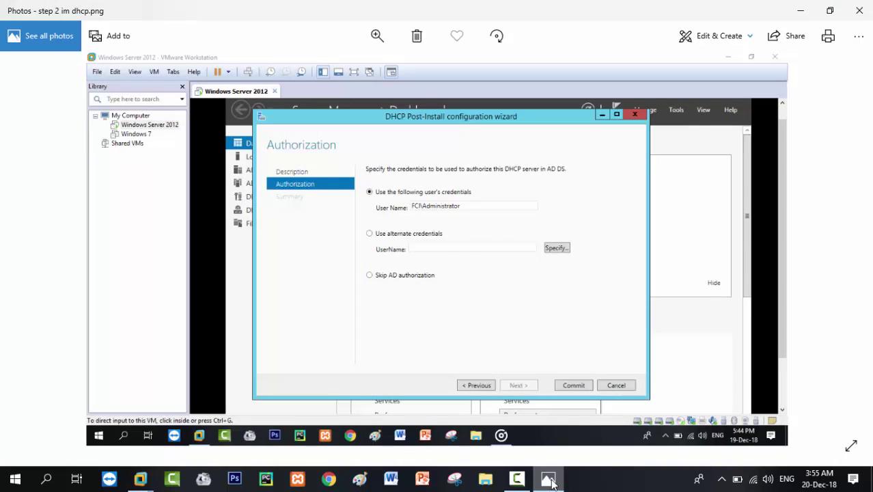
key(Left)
key(Right)
key(Right)
key(Left)
key(Left)
key(Right)
key(Right)
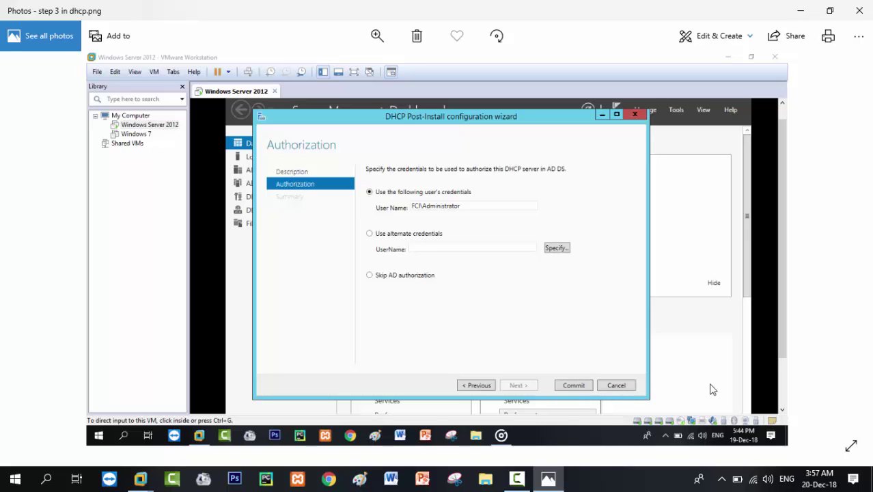
click(858, 10)
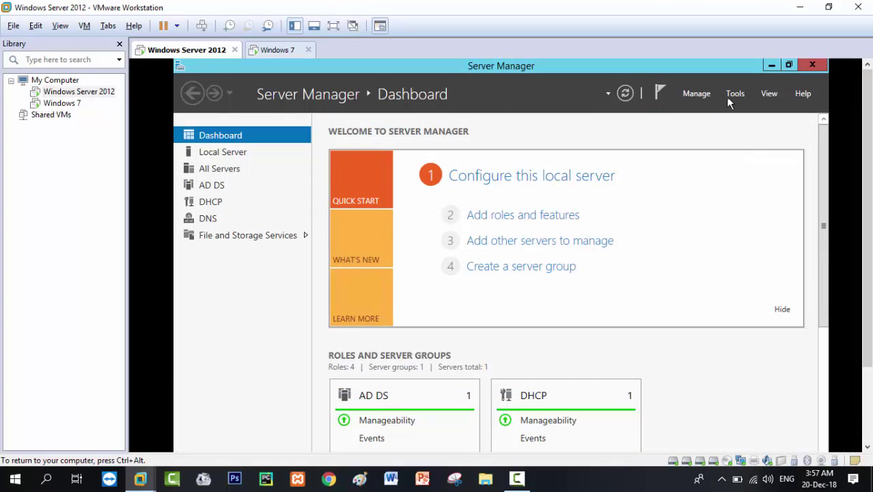
Launch the DHCP console from Tools, expand dc.fci.com and IPv4, and widen the tree pane.
click(729, 97)
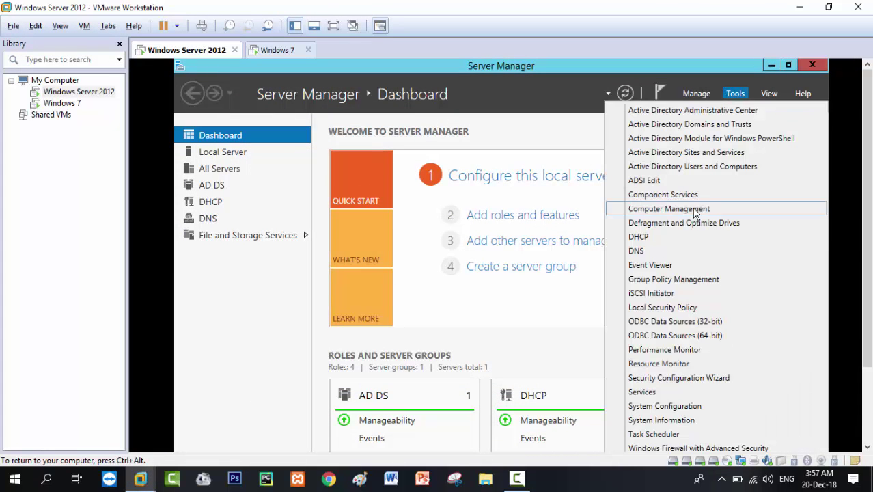
click(675, 239)
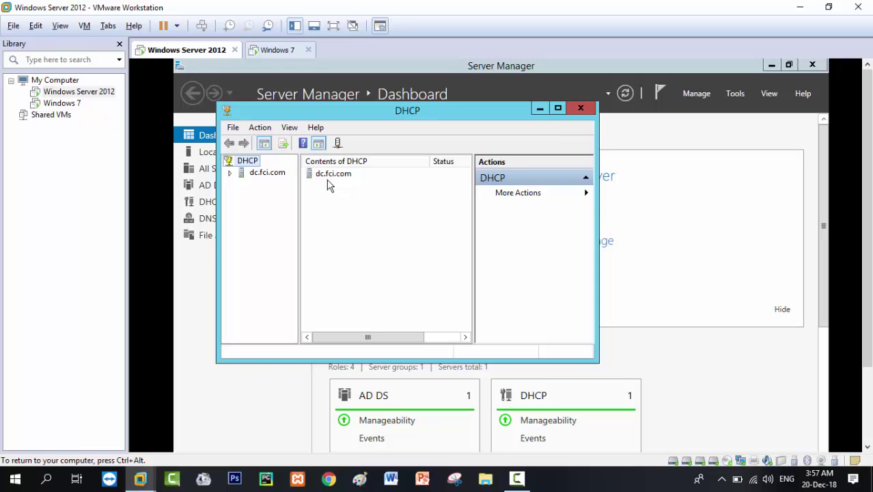
double_click(336, 176)
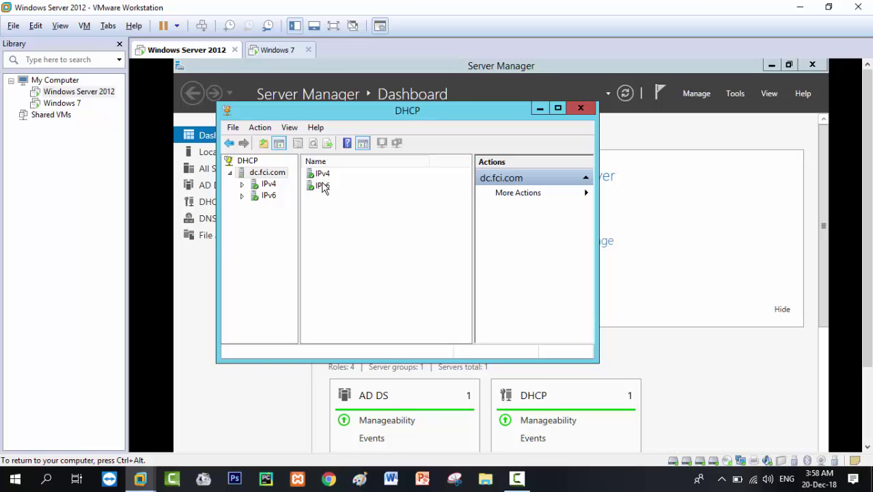
double_click(322, 176)
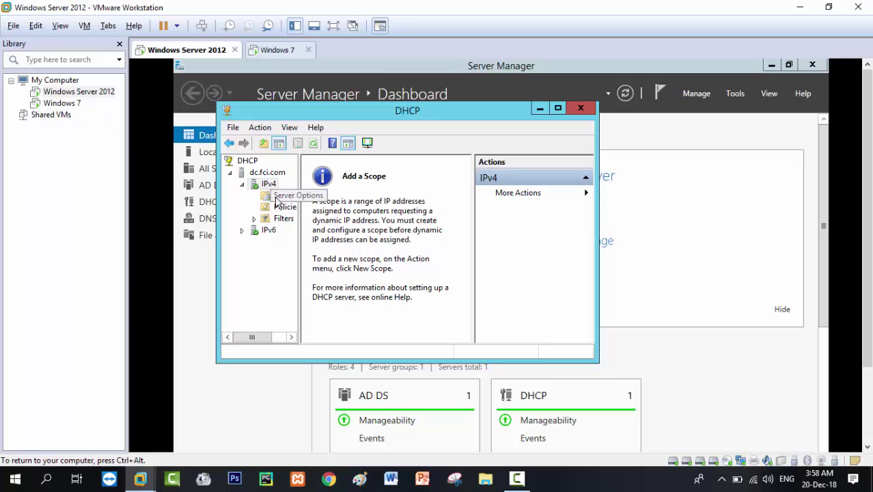
drag(300, 237, 329, 236)
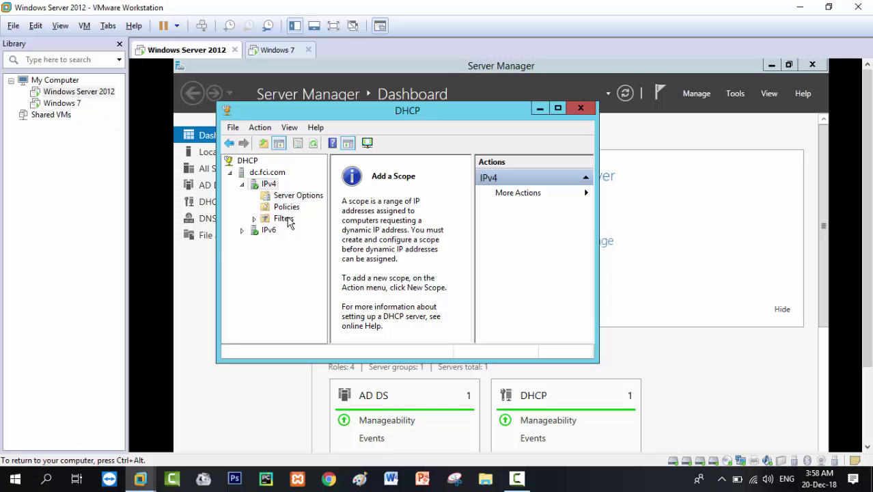
Start a New Scope on IPv4 named scope1 and reach the IP Address Range page.
right_click(270, 188)
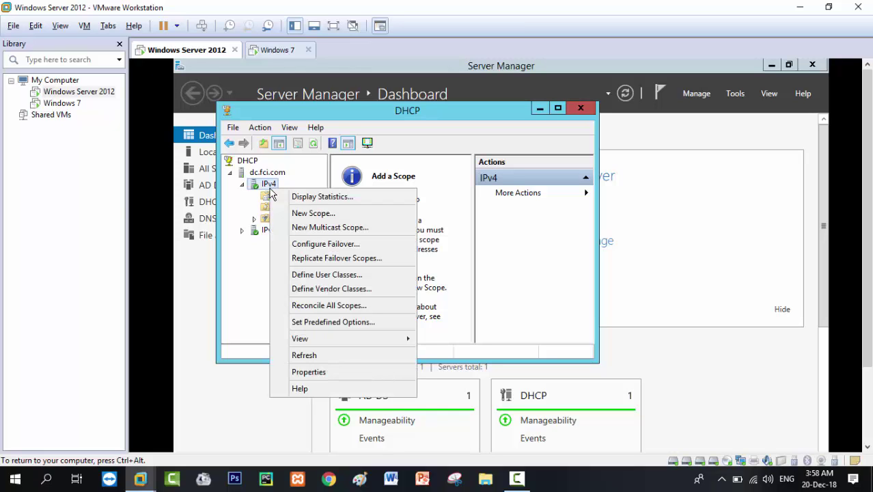
click(302, 214)
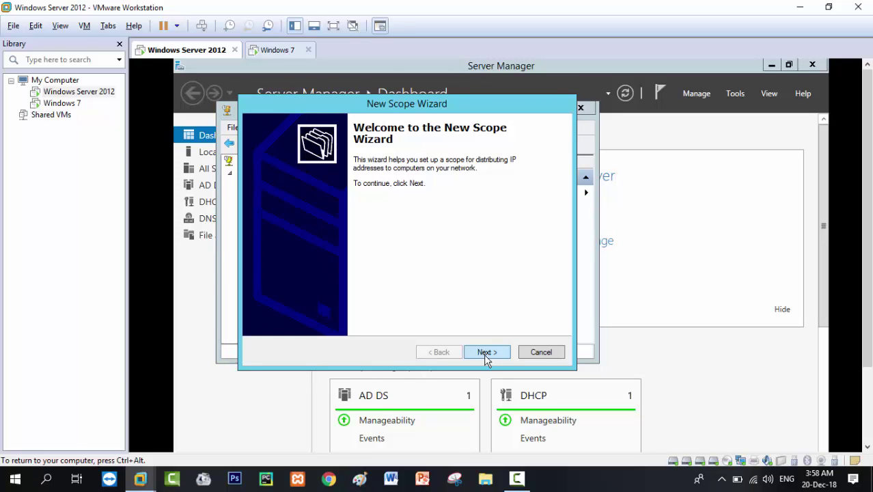
click(486, 353)
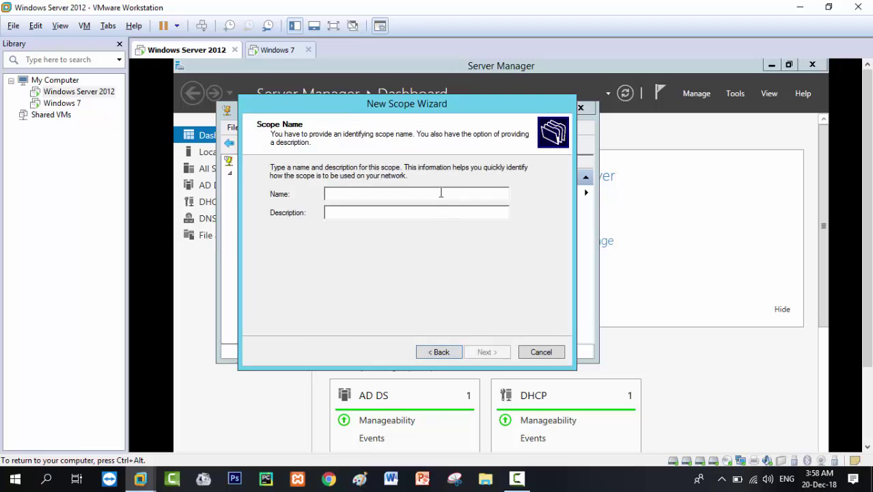
text(scop)
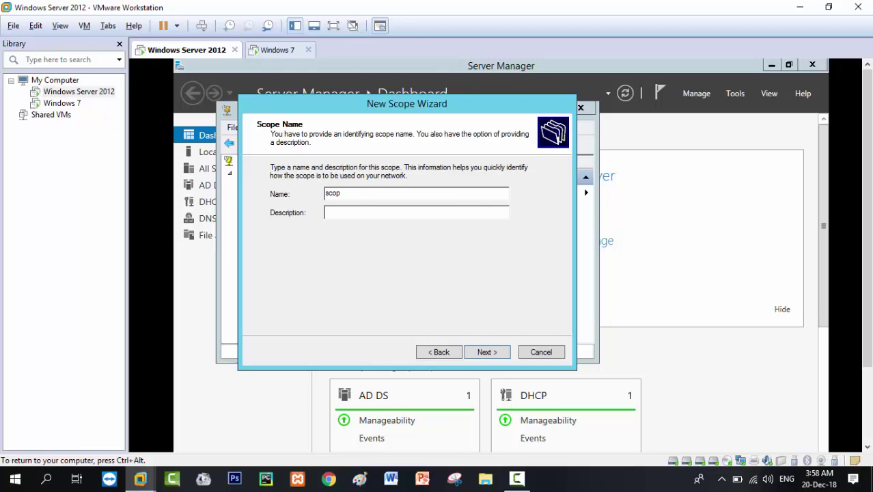
text(e1)
click(497, 354)
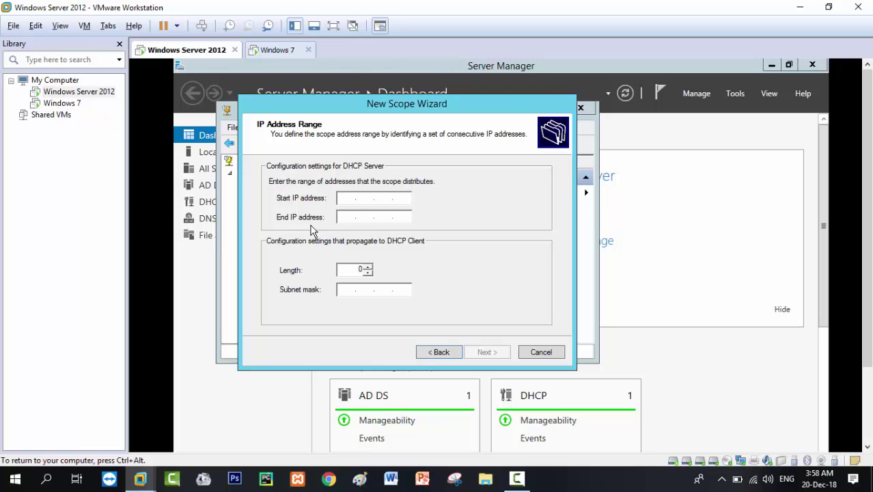
text(10.0.0.21)
Enter the range 10.0.0.1 to 10.255.255.254 with mask 255.0.0.0 and continue to exclusions.
key(BackSpace)
key(BackSpace)
text(1)
key(Tab)
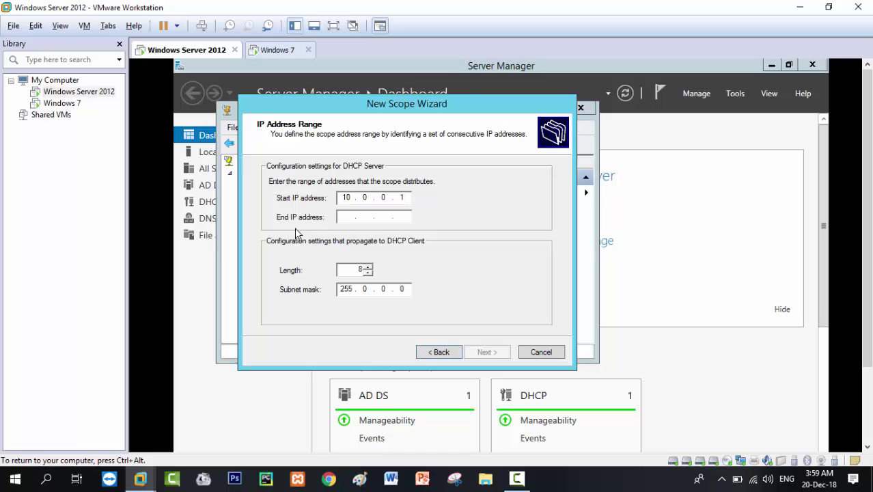
text(10 . 2)
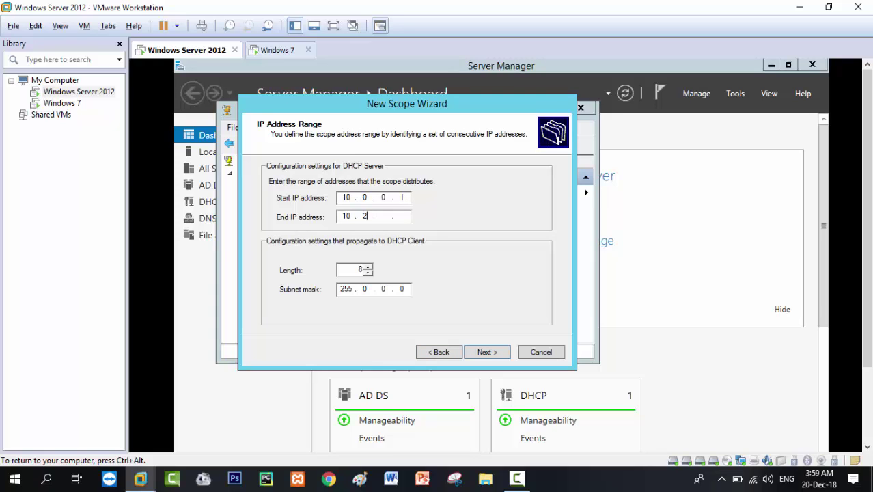
text(55 . 255 . 254)
click(490, 353)
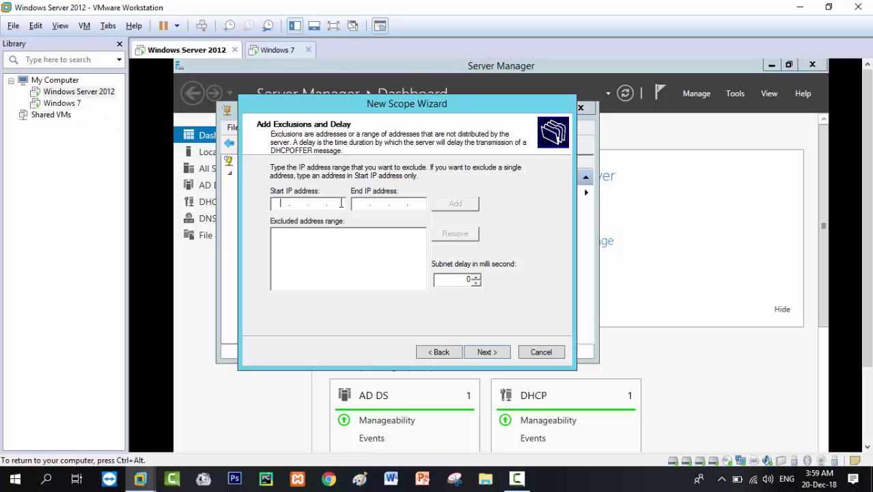
Skip adding exclusions and accept the default lease duration to reach Configure DHCP Options.
text(10 . 0 . 0 . 1)
click(497, 354)
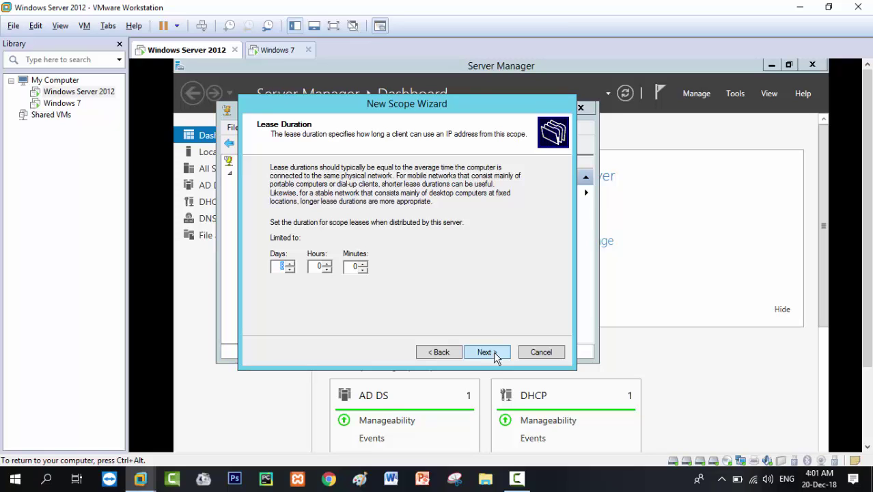
click(485, 352)
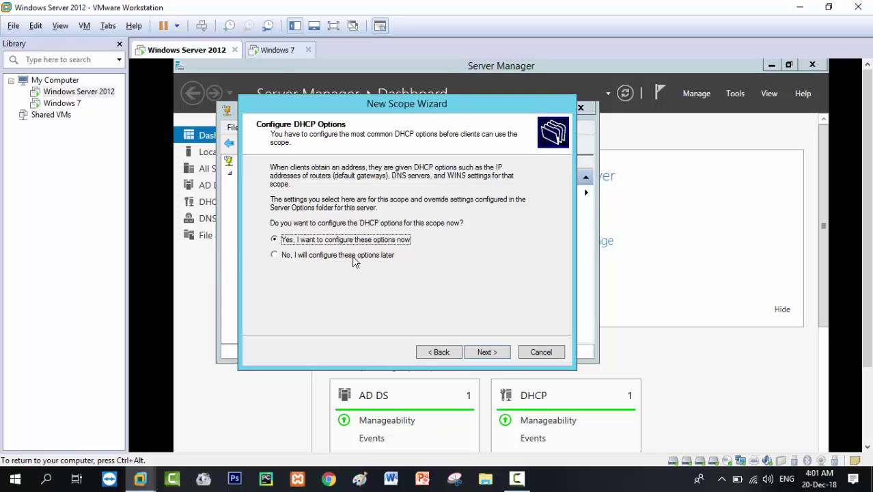
Accept the router, DNS (fci.com, 10.0.0.1), WINS and activation pages and finish scope1.
click(481, 353)
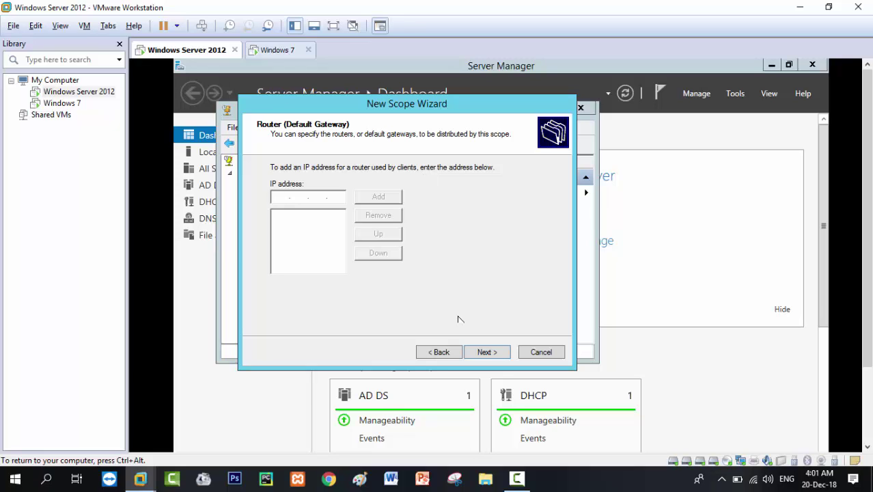
click(489, 356)
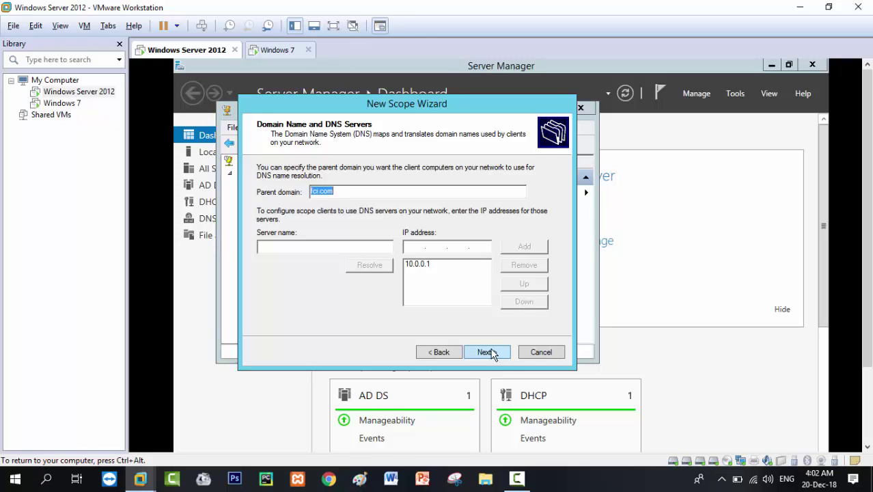
click(487, 352)
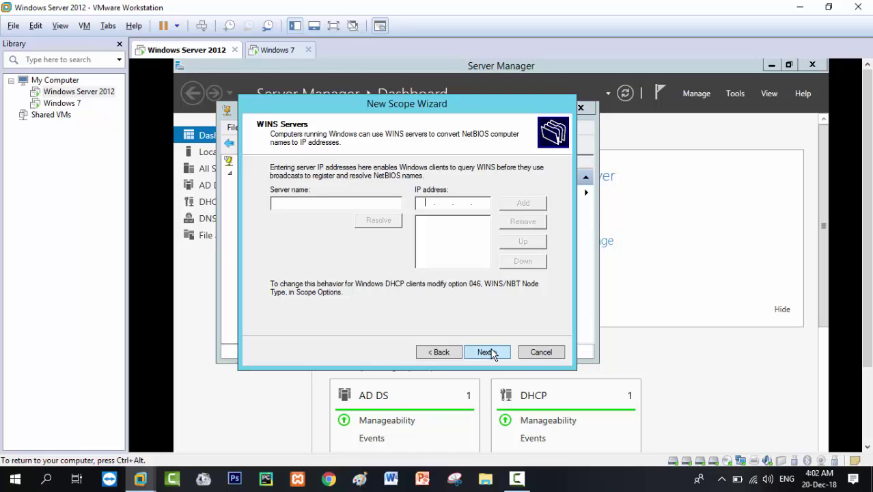
click(486, 351)
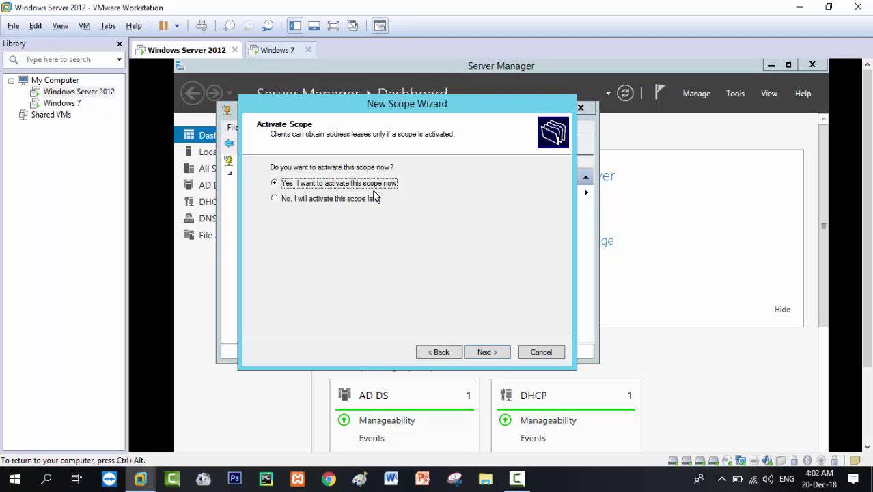
click(486, 352)
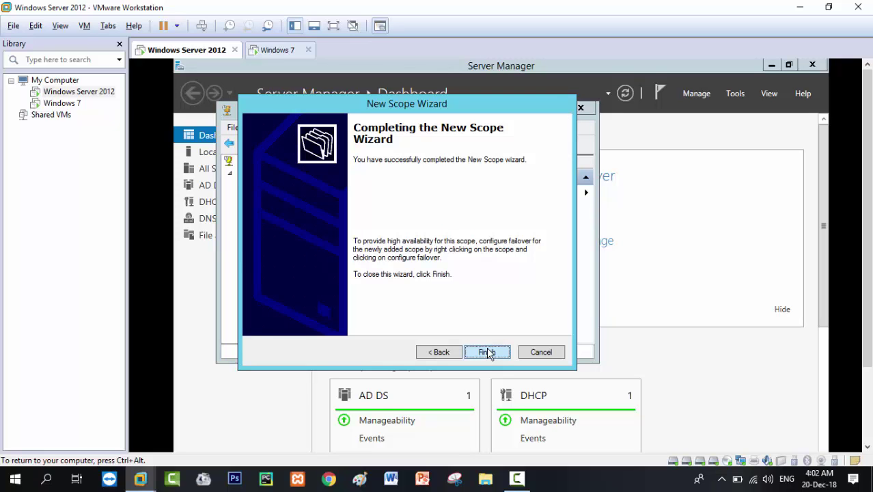
click(487, 352)
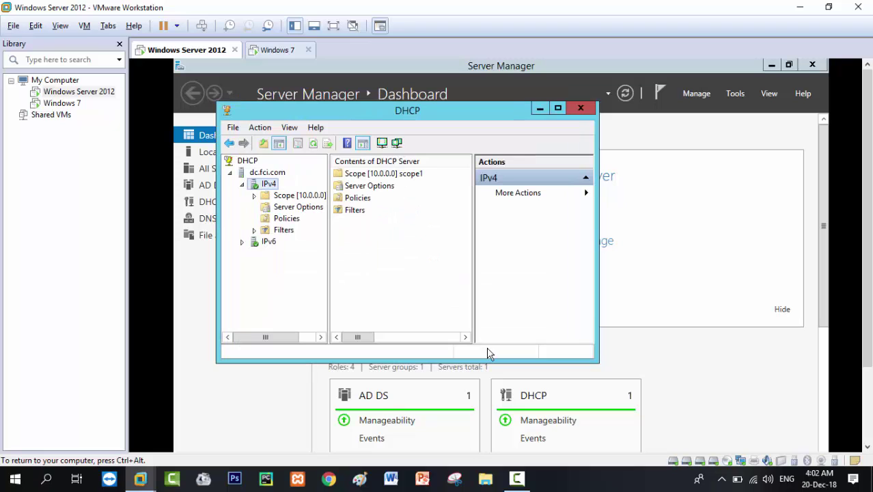
Open scope1's Address Pool and widen the column to read 10.0.0.1–10.255.255.254.
click(410, 177)
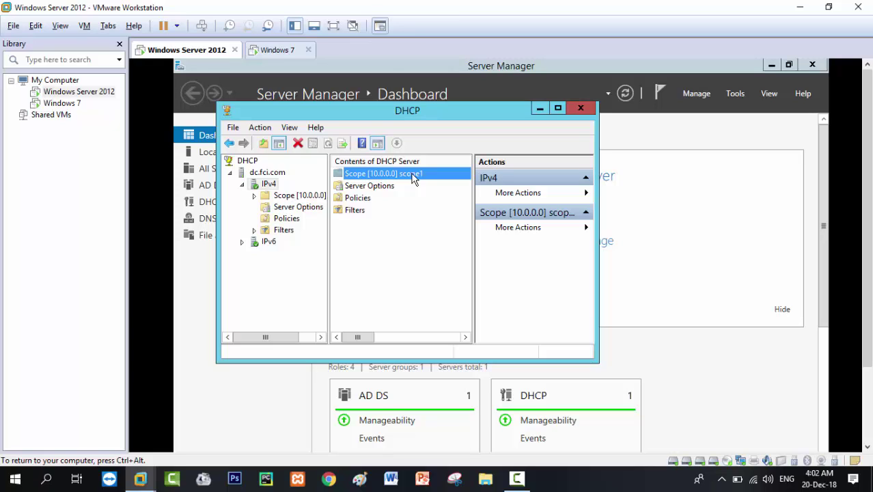
double_click(413, 178)
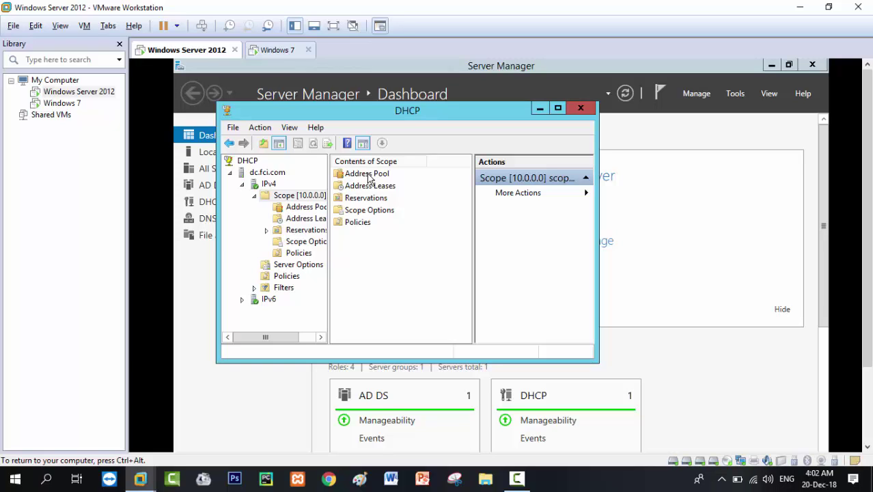
double_click(369, 175)
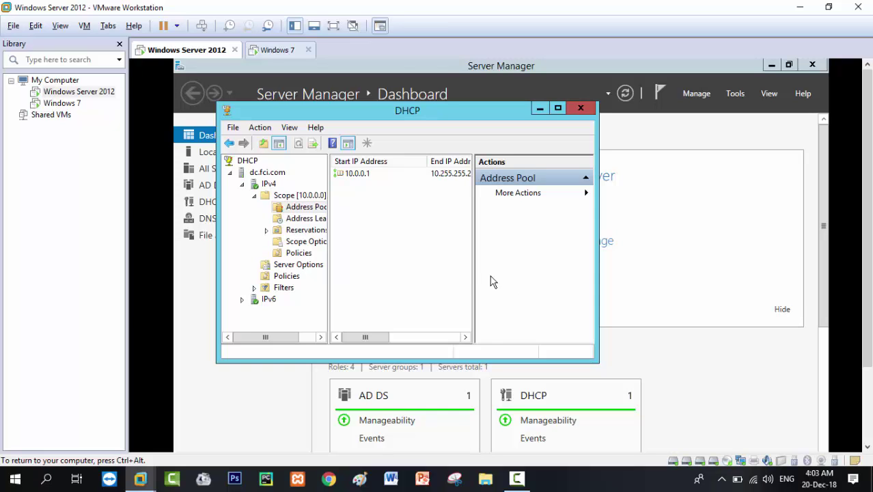
drag(472, 274, 550, 273)
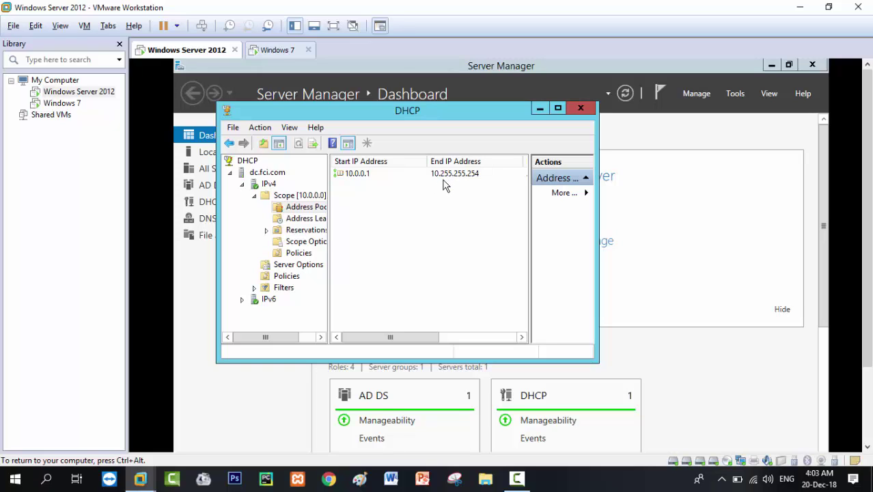
double_click(316, 198)
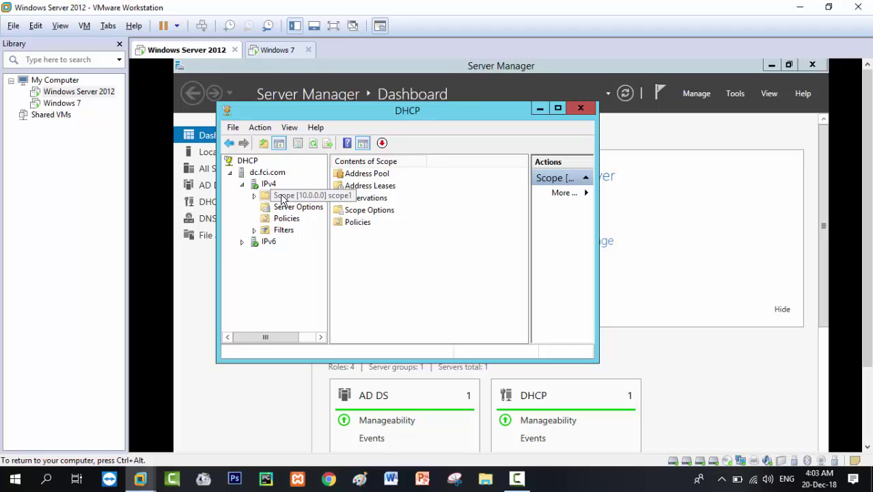
Check the empty Address Leases list, revisit the pool, and bring up the scope's View menu.
double_click(373, 187)
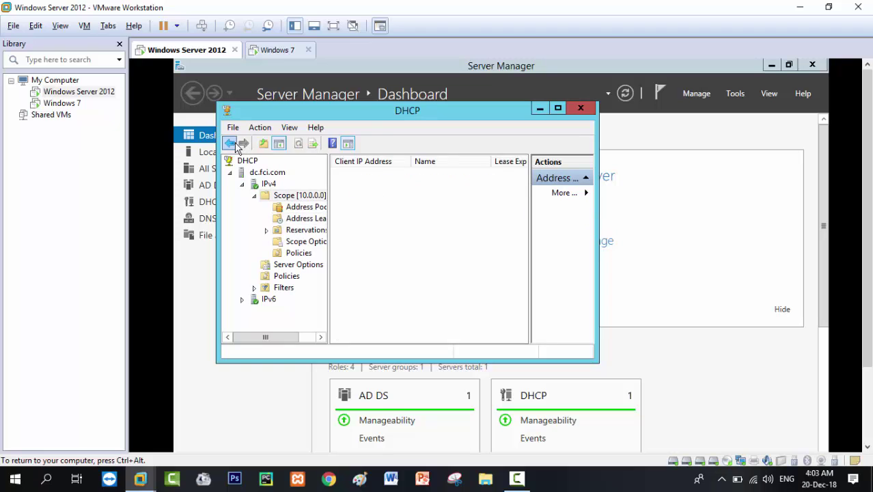
click(231, 143)
click(354, 177)
double_click(354, 177)
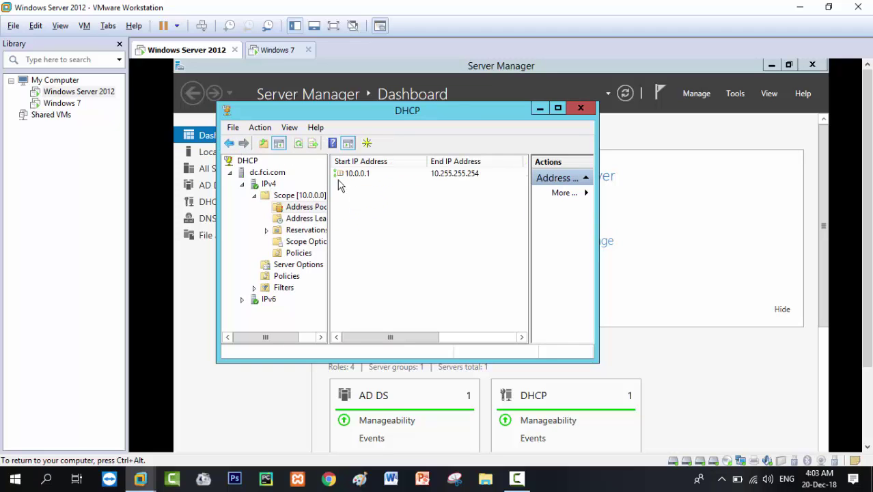
click(300, 197)
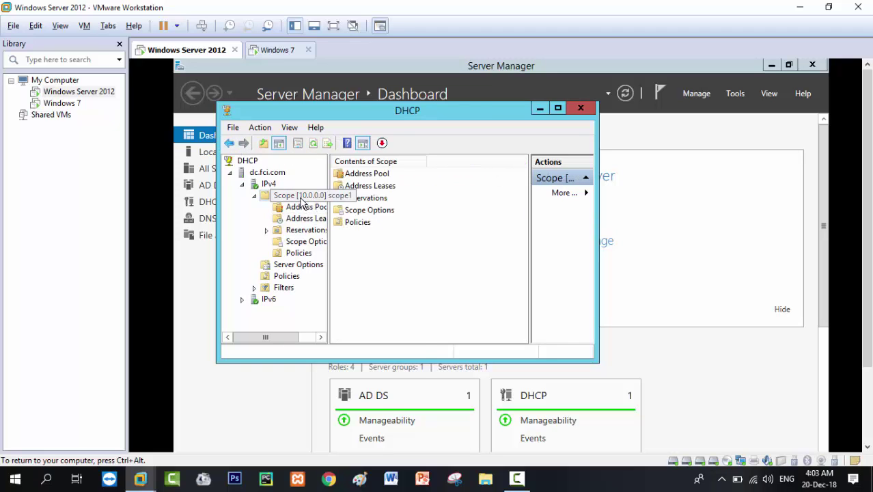
right_click(301, 201)
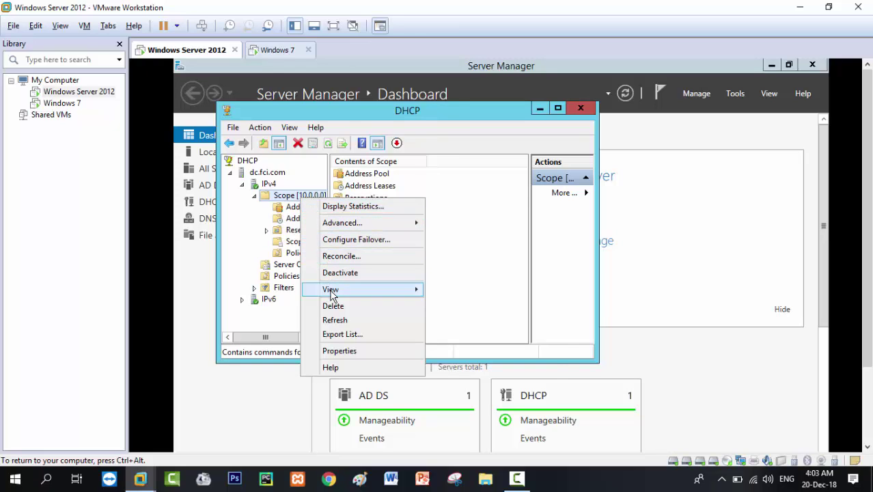
mouse_move(331, 293)
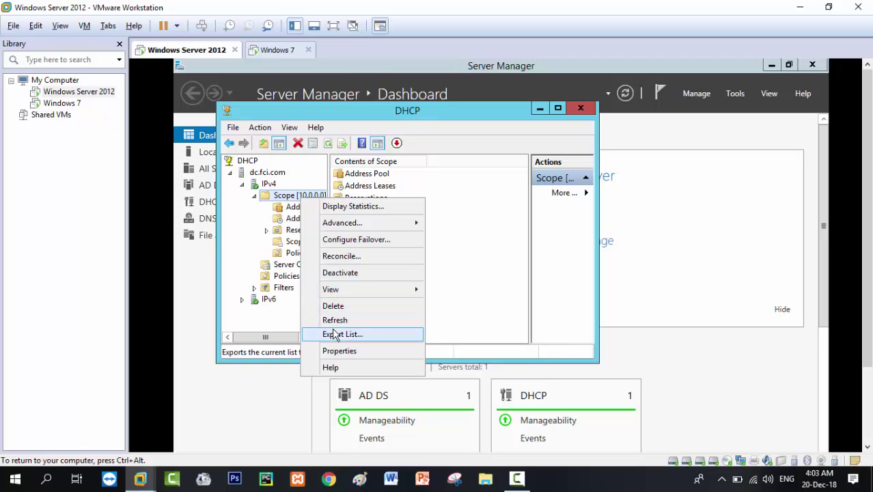
Delete the 10.0.0.0 scope and start a new IPv4 scope wizard at the Scope Name page.
click(335, 306)
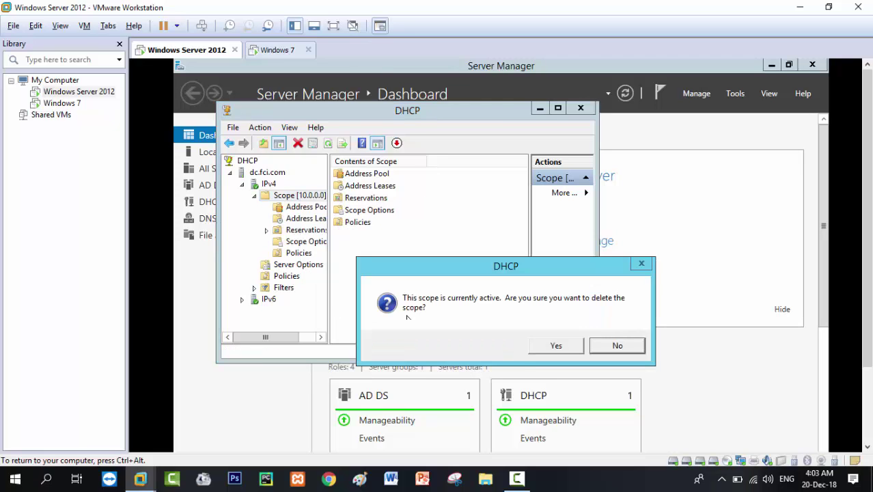
click(551, 346)
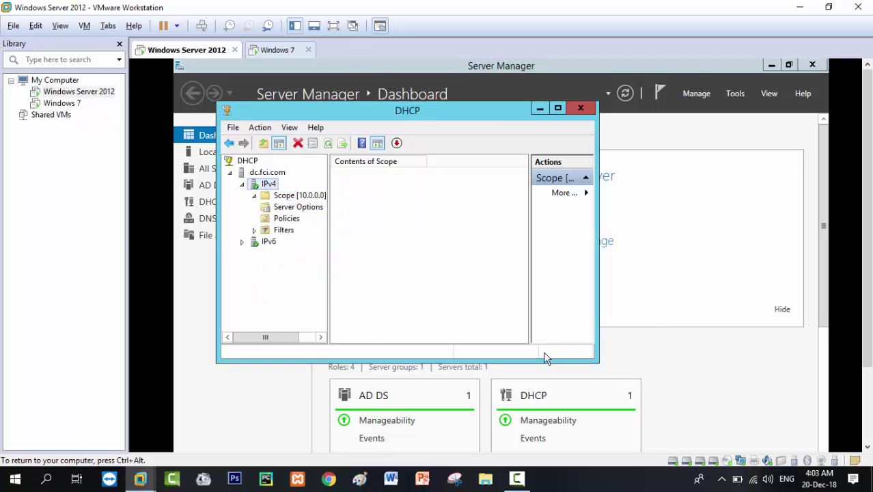
right_click(257, 184)
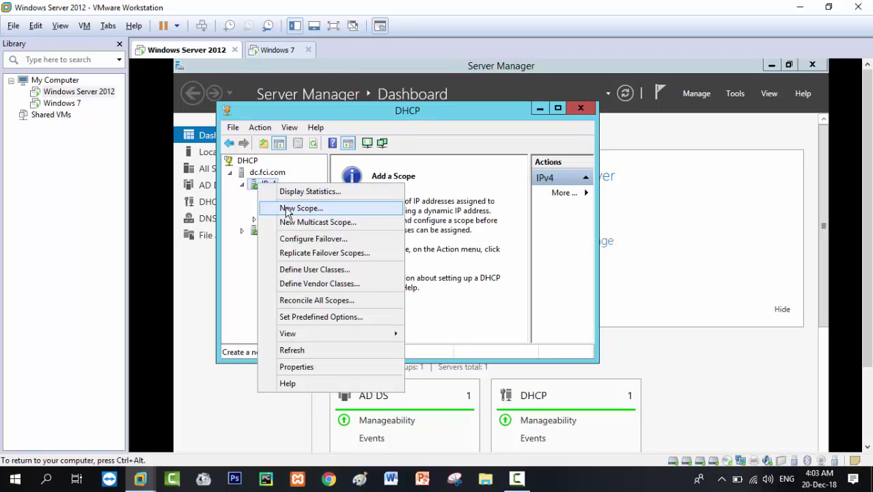
click(286, 207)
click(482, 352)
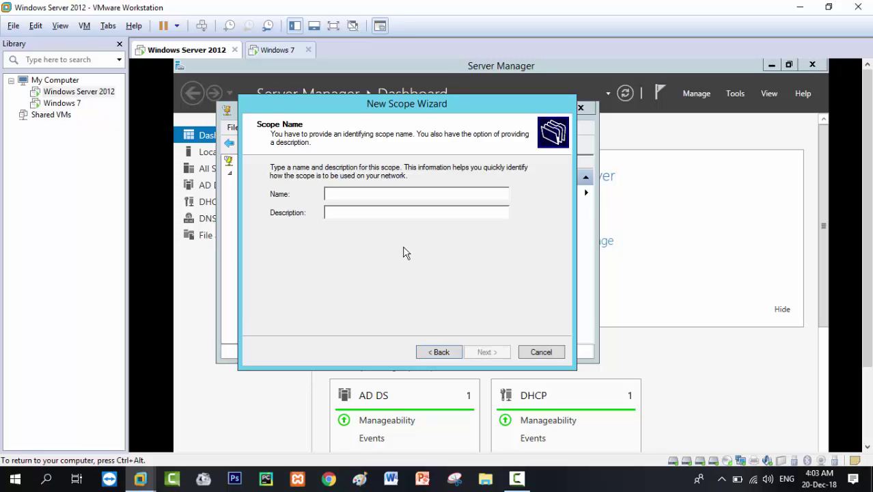
Name the scope scope1, range 10.0.0.1–10.255.255.254, and exclude 10.0.0.1.
text(scop)
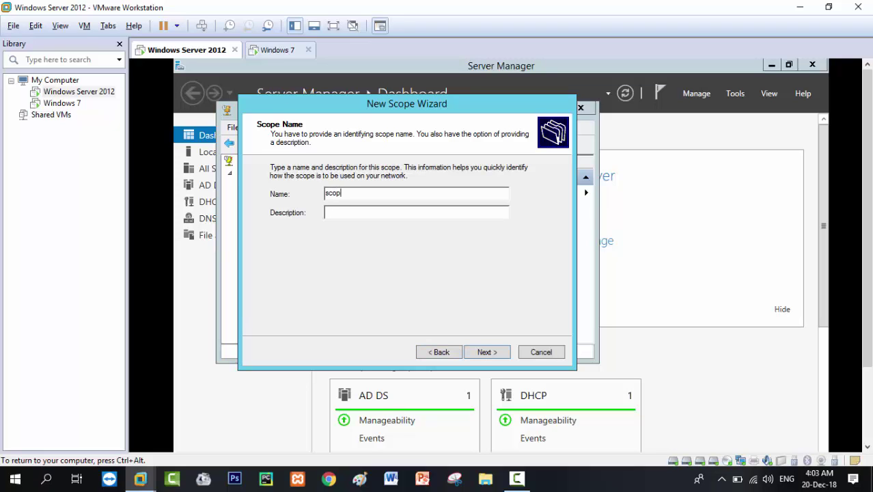
text(e1)
key(Return)
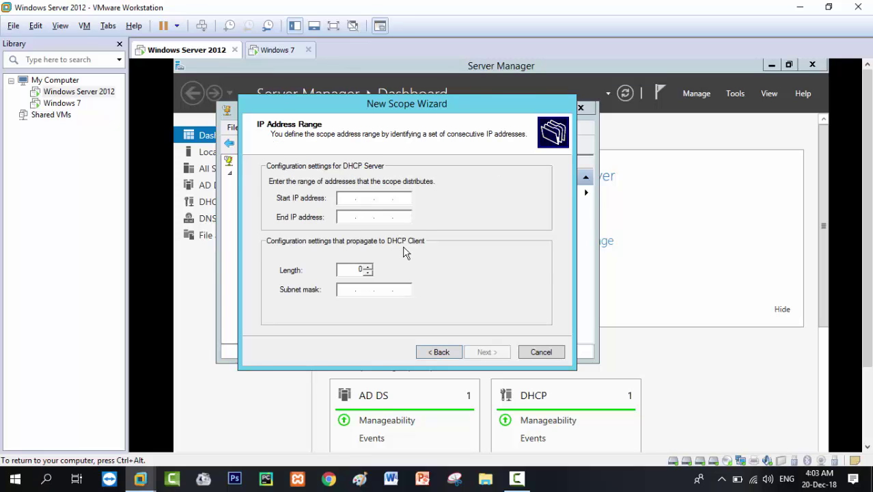
text(10 . 0 . 0 . 1)
key(Tab)
text(10 . )
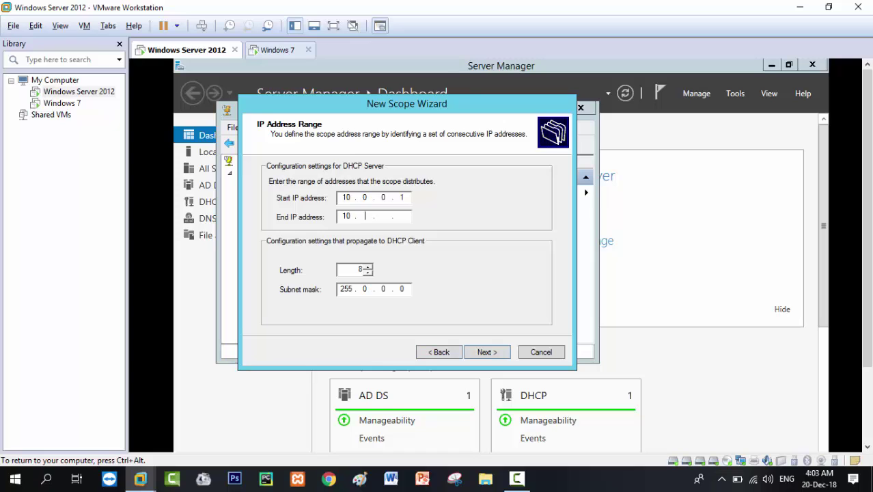
text(255 . 255 . 254)
click(487, 352)
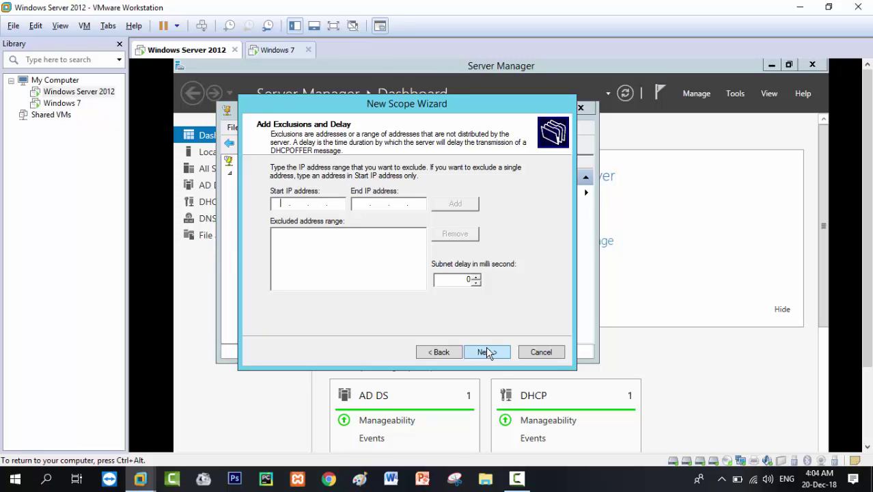
text(10.0.0.1)
click(455, 205)
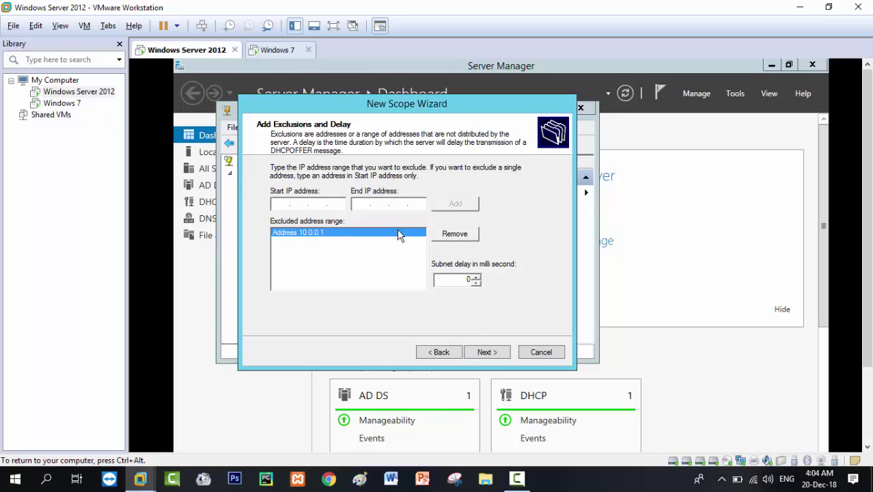
Keep default lease, gateway, DNS, WINS and activation settings and finish the wizard.
click(494, 356)
click(495, 356)
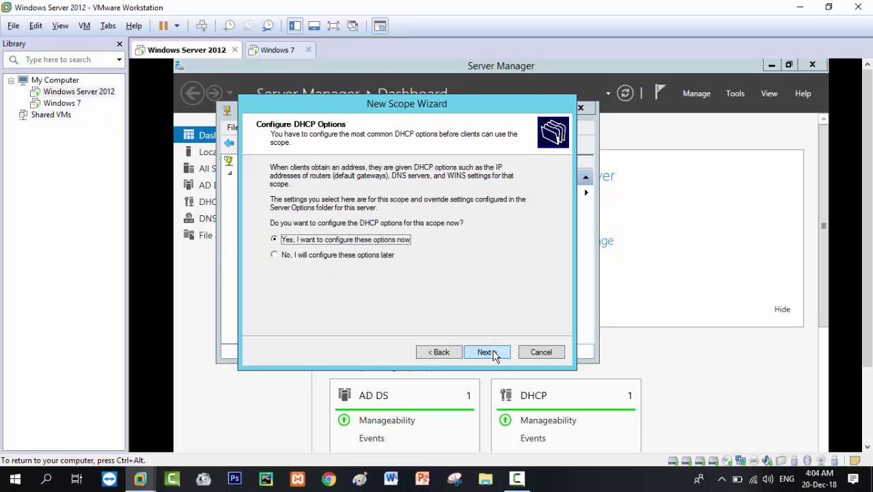
click(495, 356)
click(494, 356)
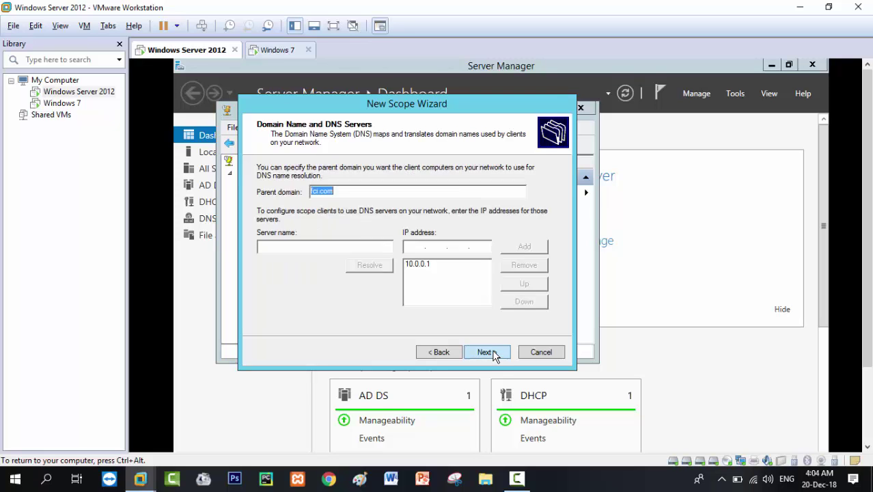
click(495, 356)
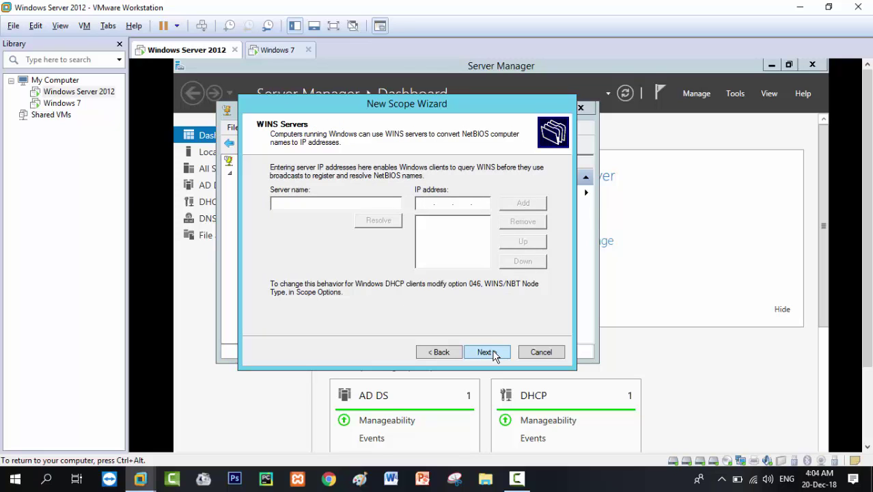
click(495, 356)
click(495, 356)
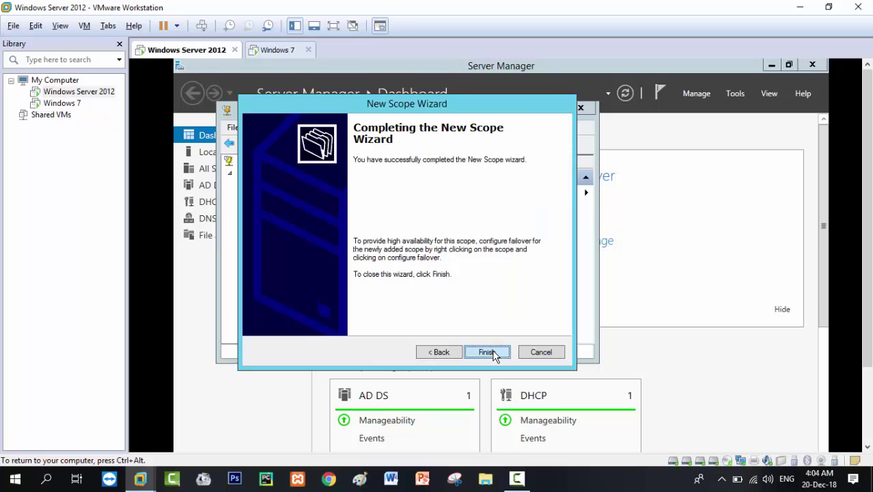
click(494, 354)
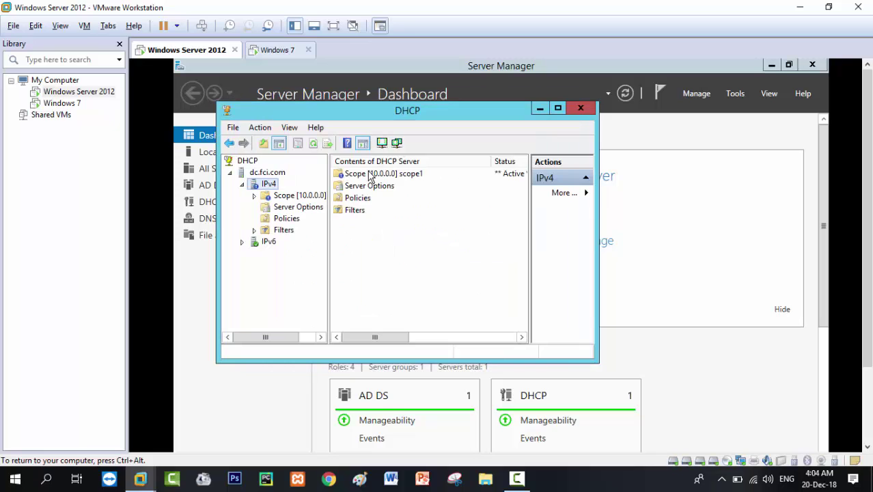
Review the recreated scope's address pool and empty lease list, then switch to the Windows 7 VM.
double_click(368, 174)
double_click(369, 175)
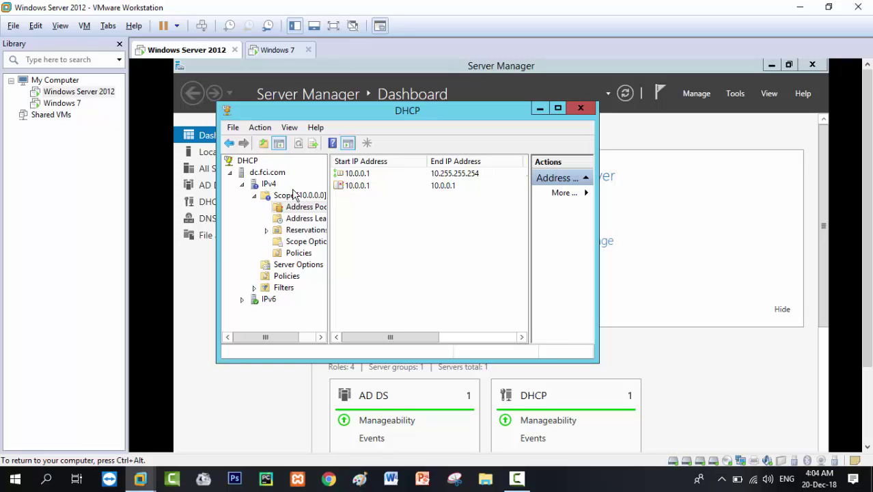
click(272, 196)
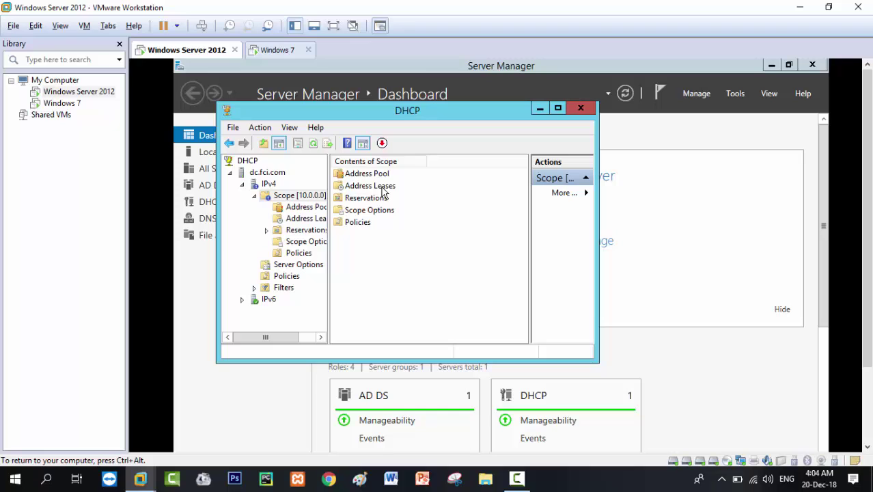
double_click(381, 188)
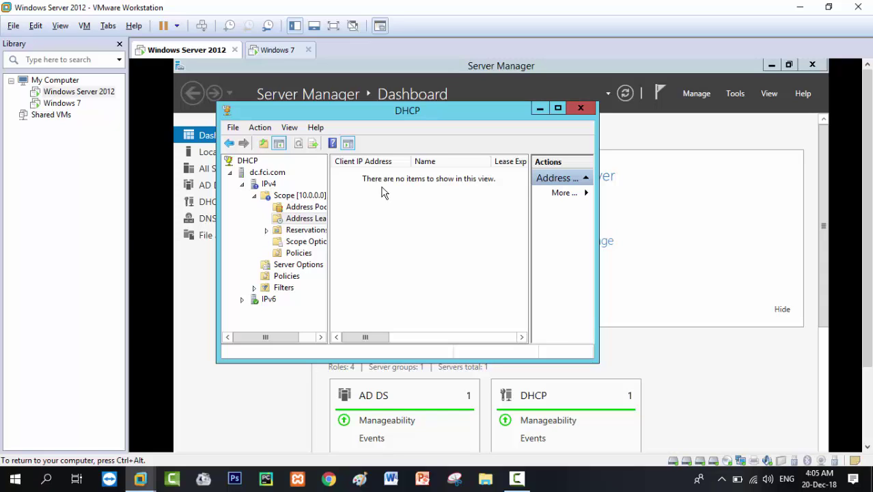
click(286, 53)
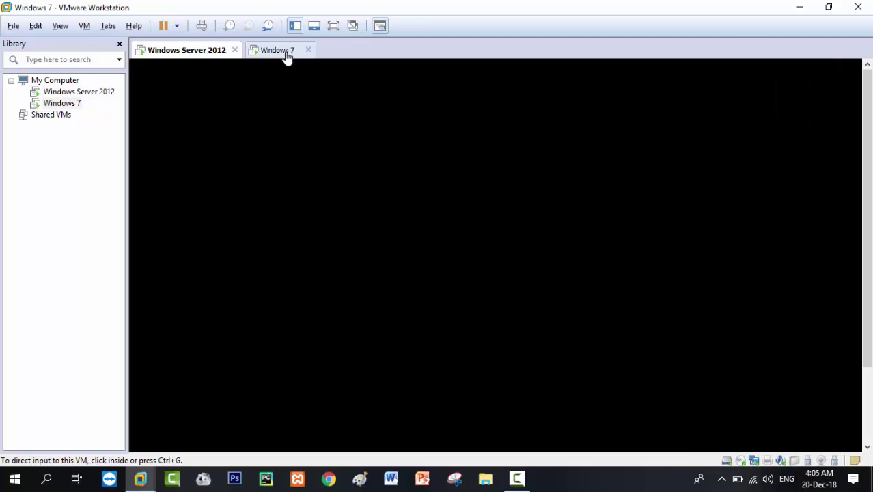
Choose Switch user from the Windows 7 Start menu's shutdown options.
click(287, 181)
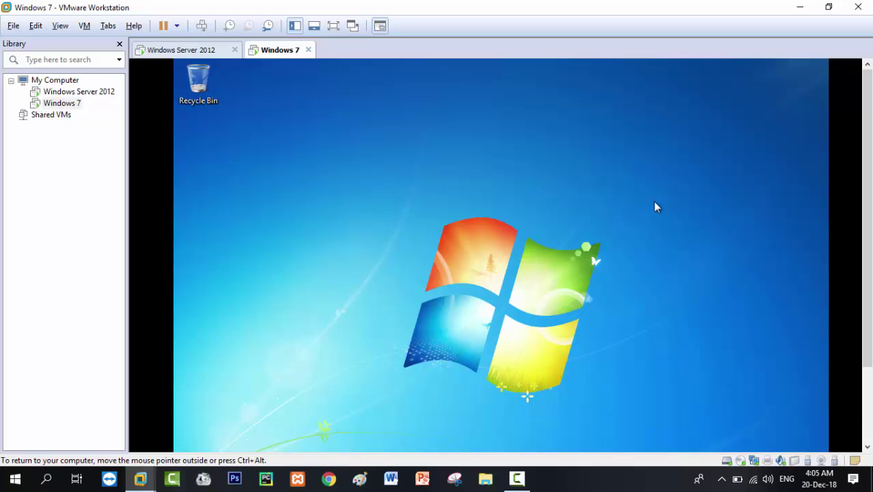
scroll(867, 225, down, 2)
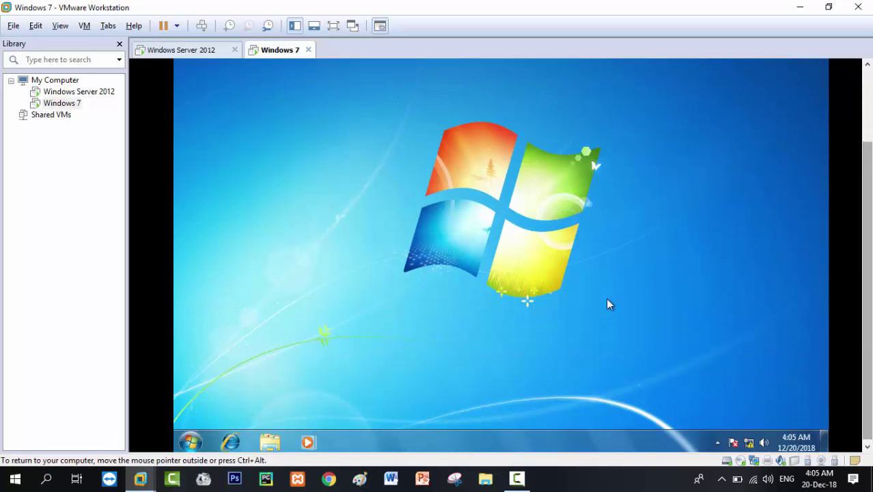
click(191, 441)
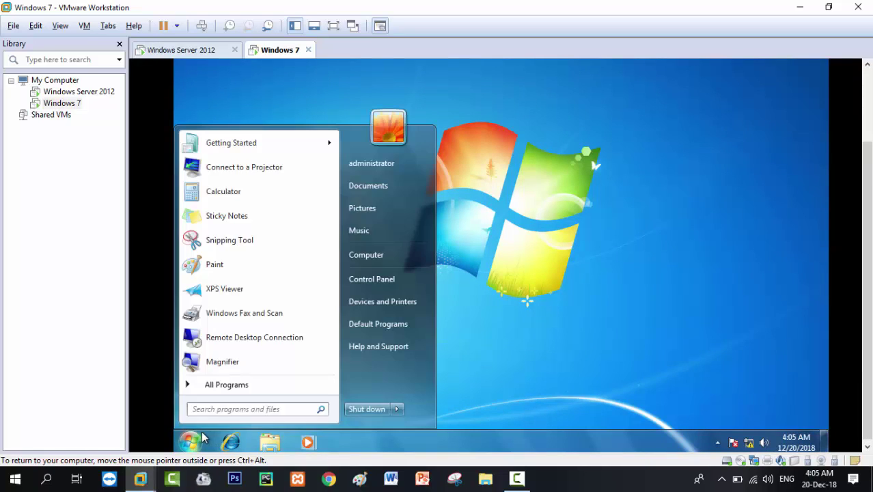
click(398, 409)
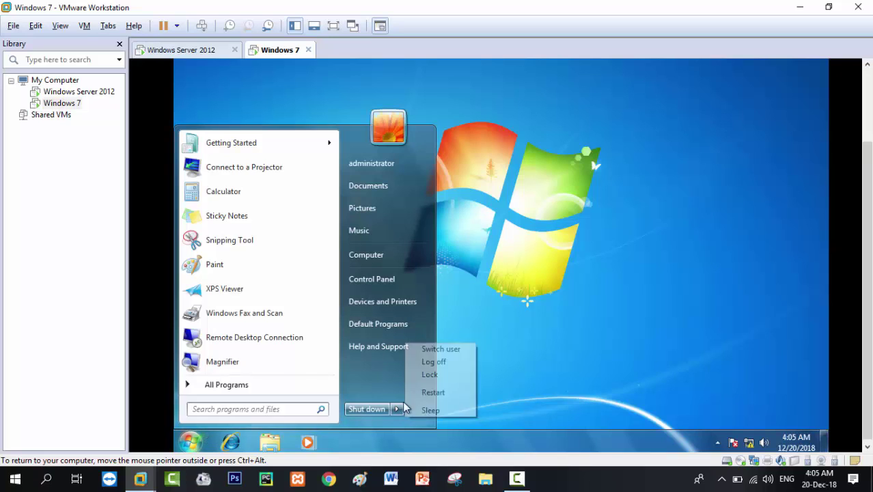
click(440, 350)
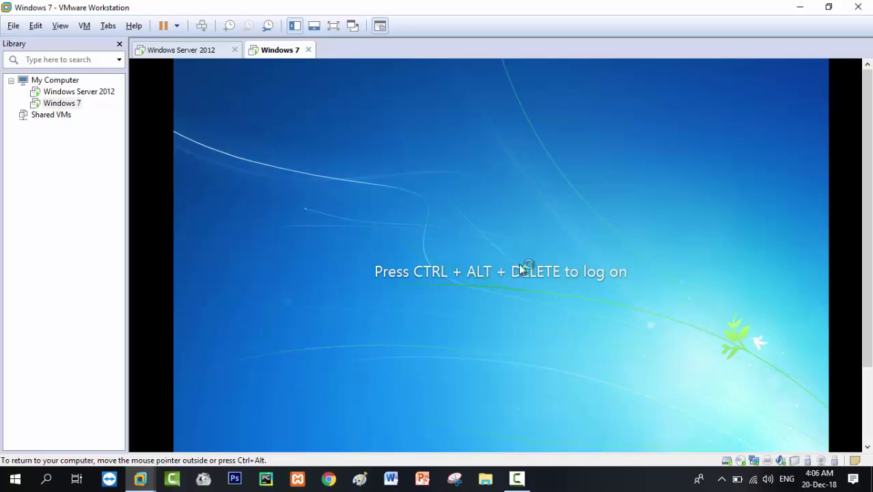
Attempt a logon with a misspelled domain administrator name and dismiss the credential error.
key(ctrl+alt+Delete)
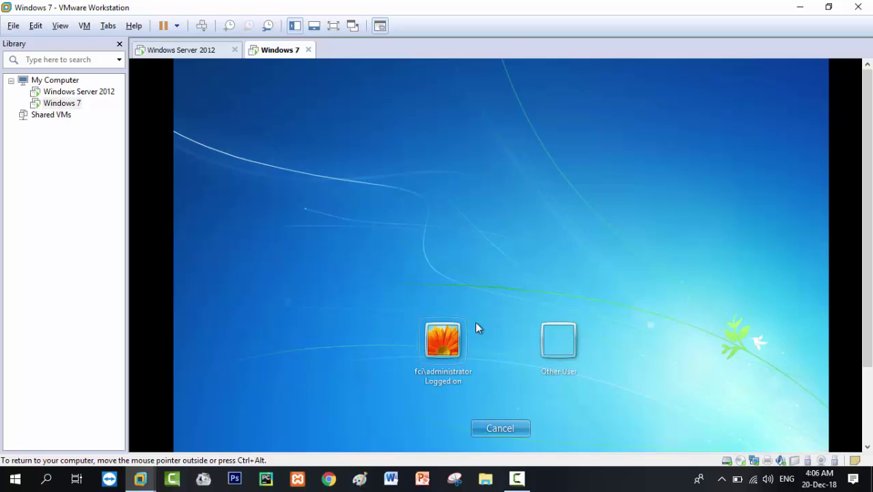
click(576, 335)
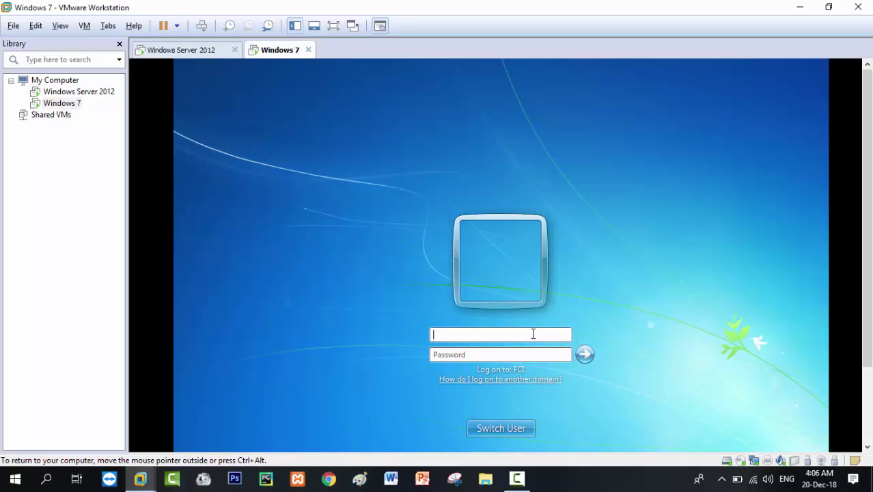
text(fci\adminstrator)
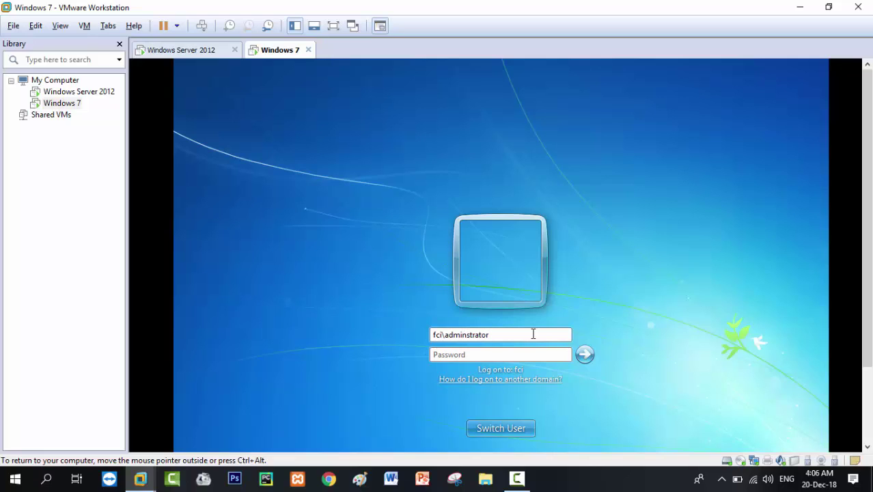
click(520, 352)
text(••••••••)
key(Return)
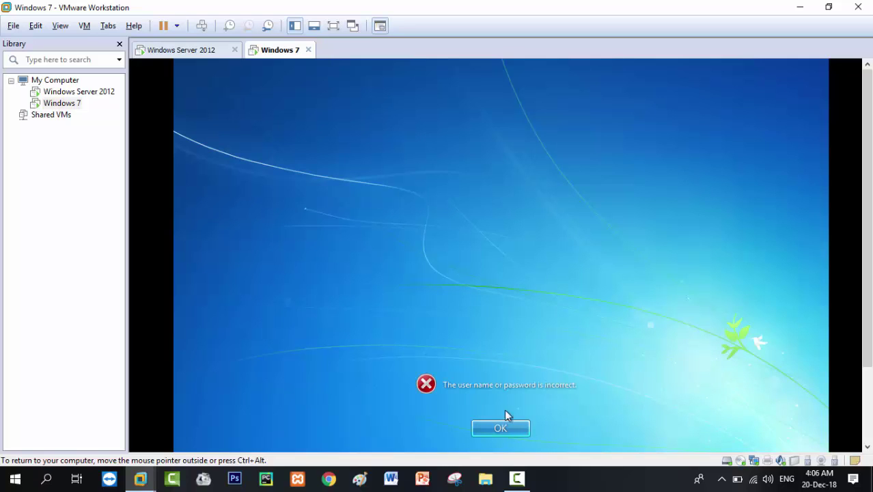
click(501, 429)
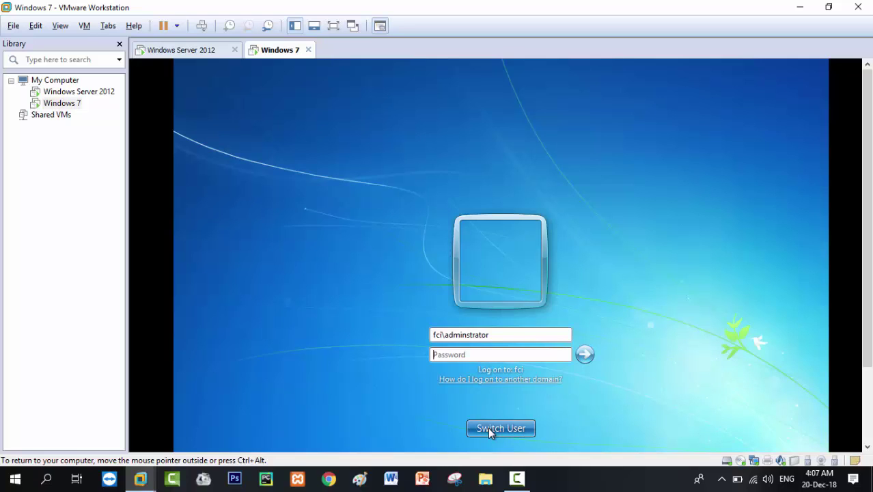
Sign in as the fci domain administrator with the account password.
click(488, 428)
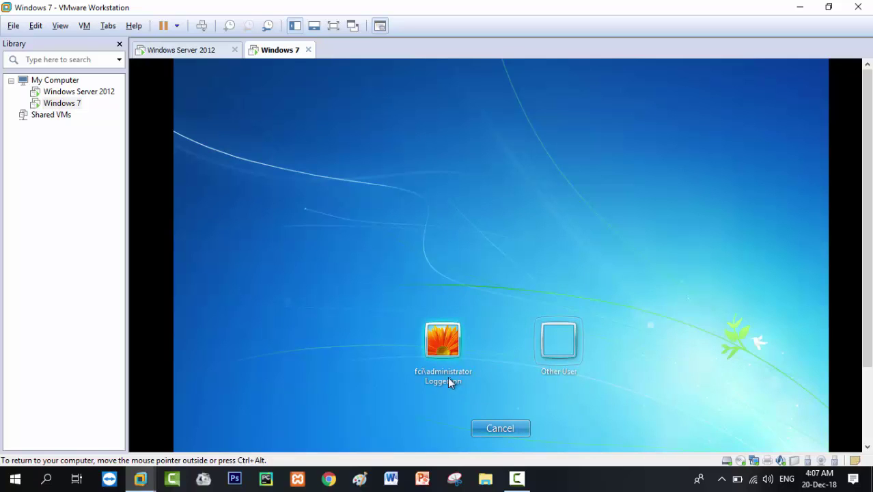
click(540, 346)
text(fci)
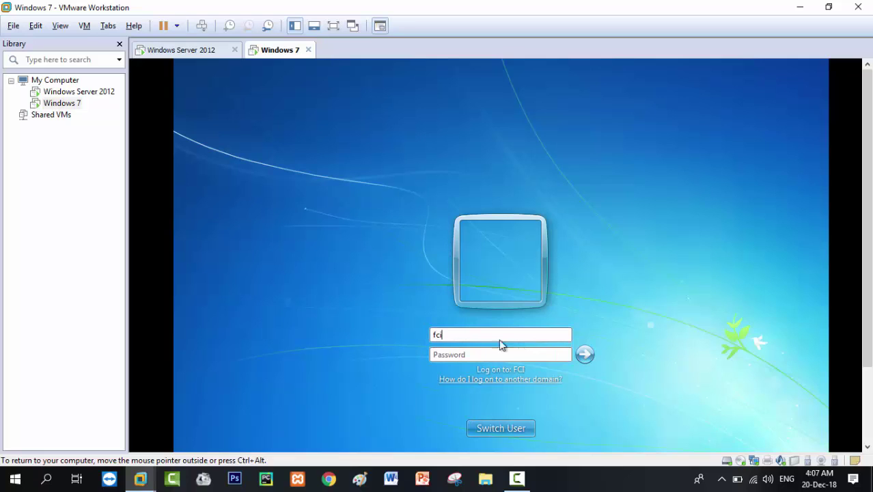
click(492, 427)
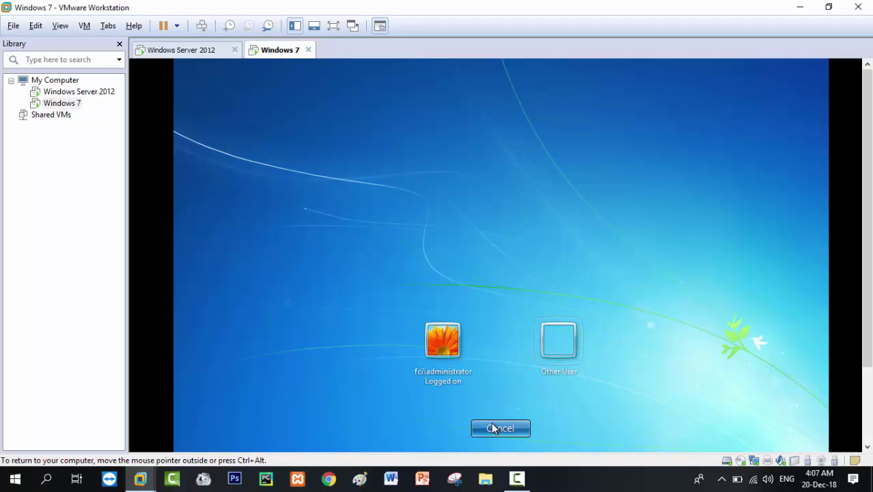
click(544, 345)
text(fc)
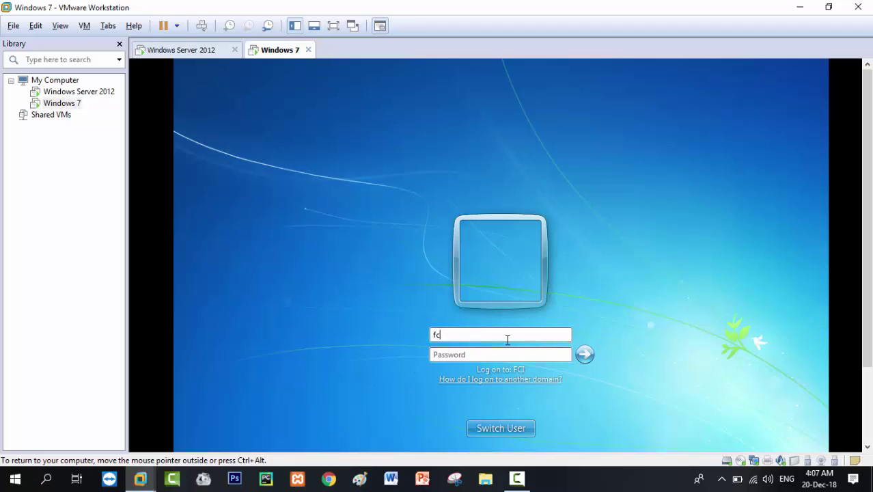
text(i\administrator)
key(Tab)
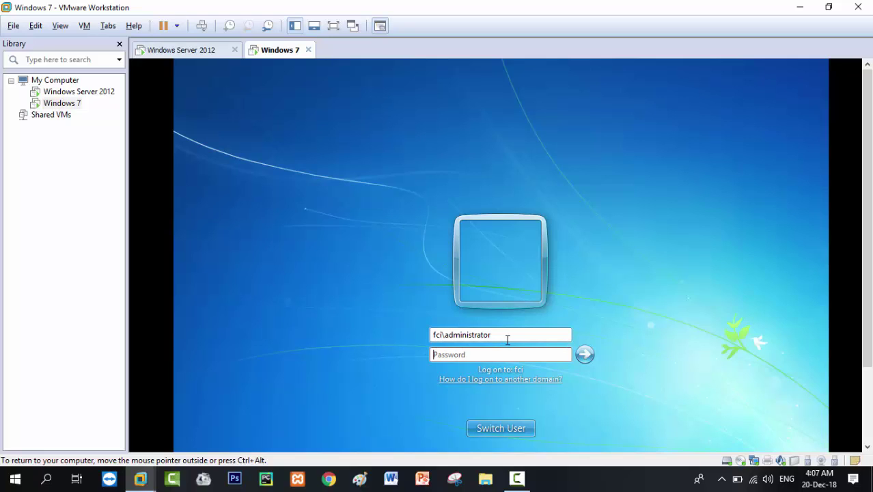
text(P@ssw0rd)
key(Return)
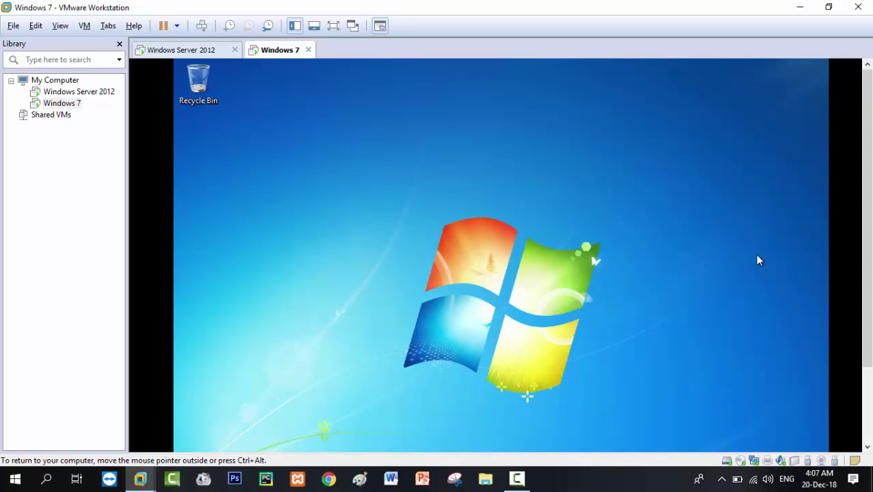
Set the Local Area Connection's IPv4 to obtain an IP address automatically.
drag(868, 248, 869, 330)
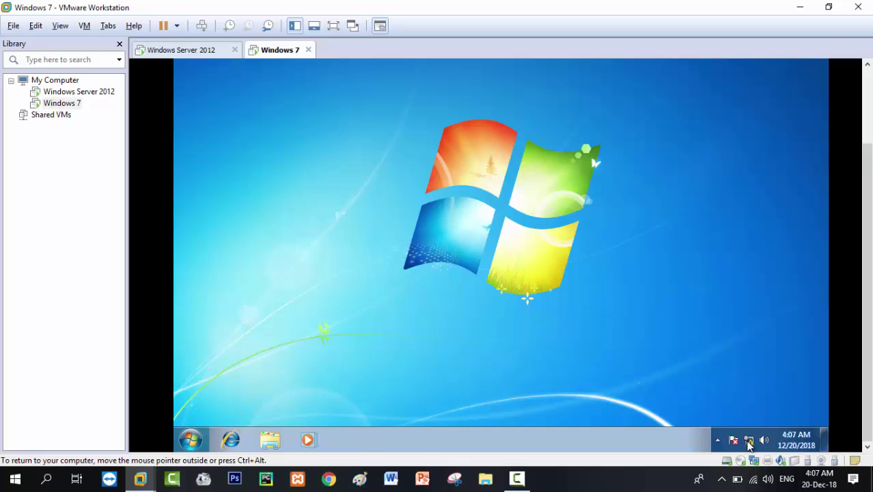
right_click(749, 443)
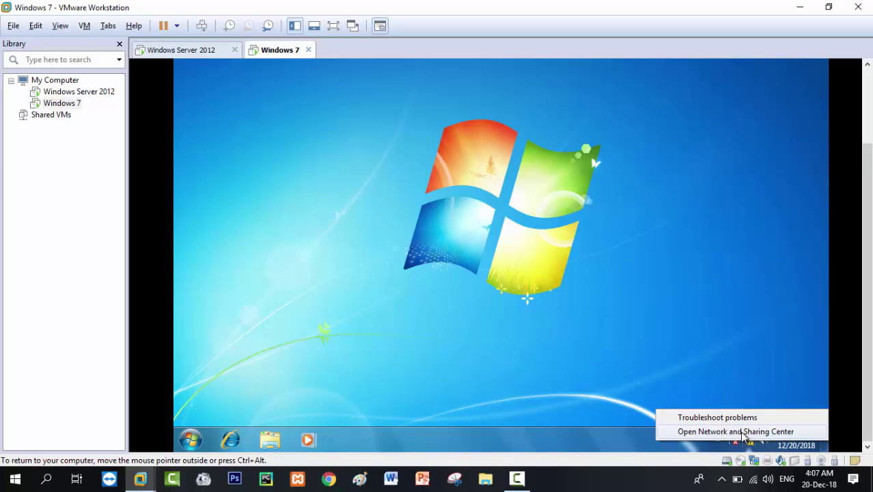
click(745, 432)
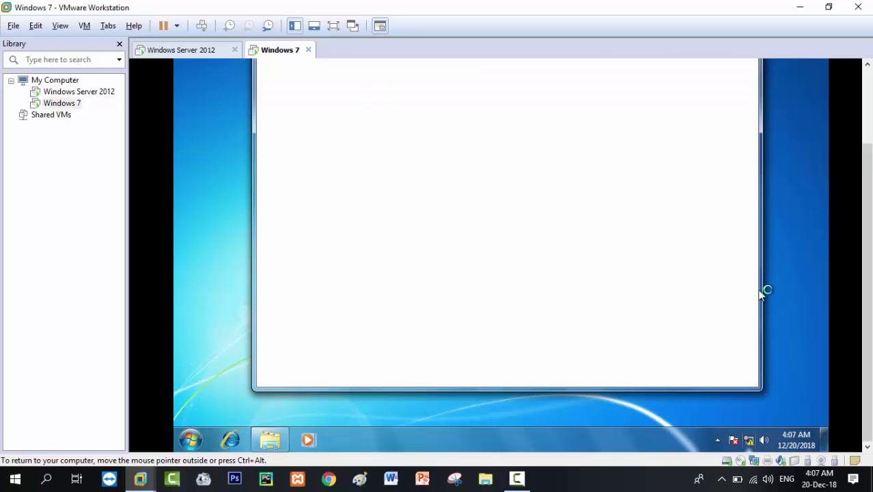
drag(869, 285, 869, 238)
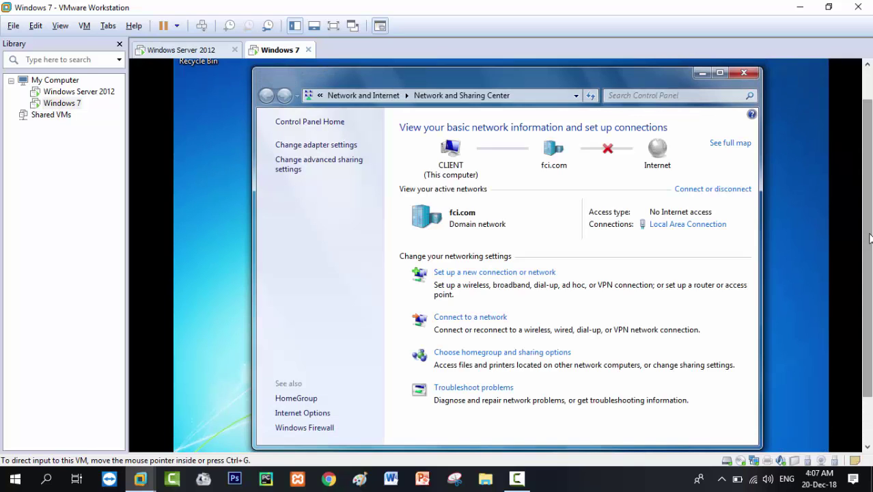
click(712, 229)
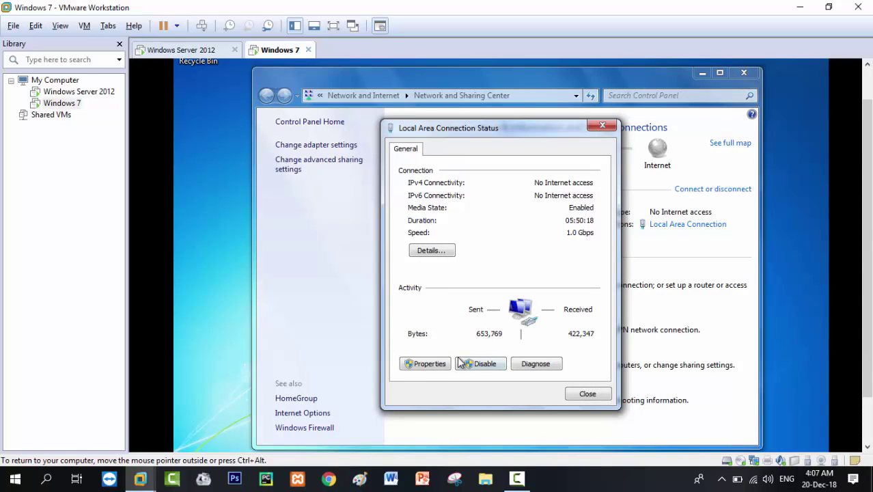
click(429, 363)
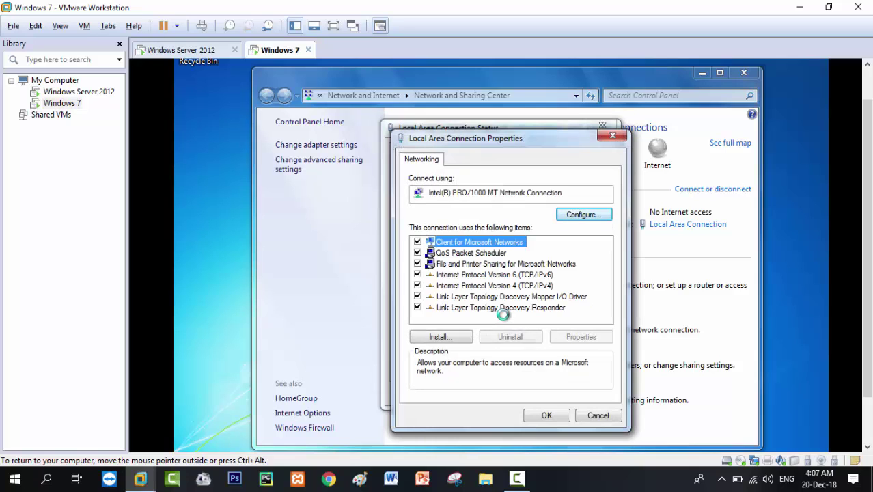
double_click(505, 285)
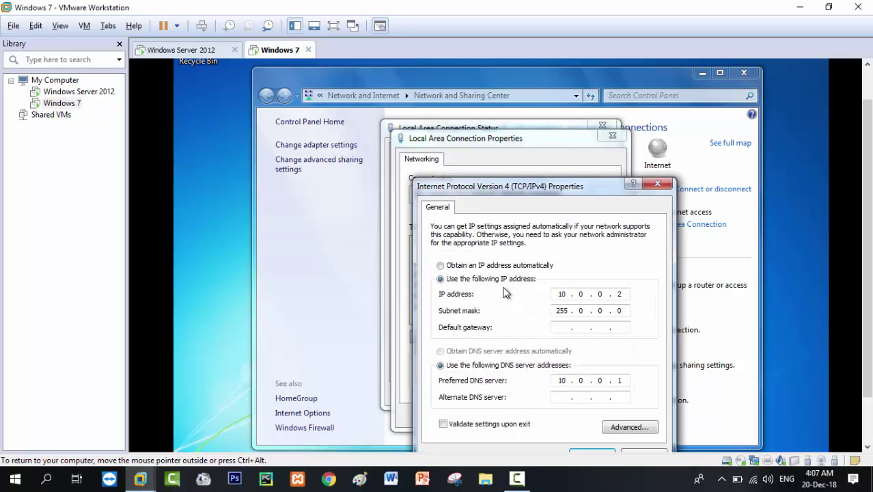
click(441, 266)
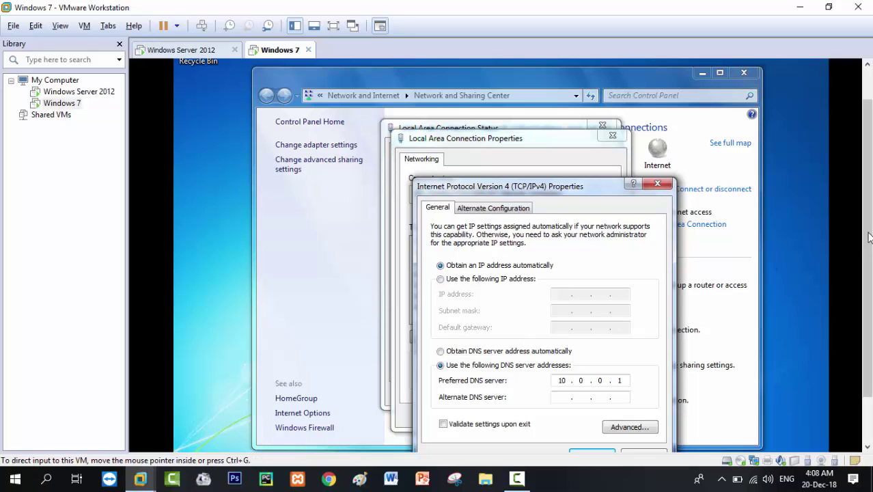
Apply the IPv4 change, close the network windows and refresh the Windows 7 desktop.
drag(867, 237, 866, 282)
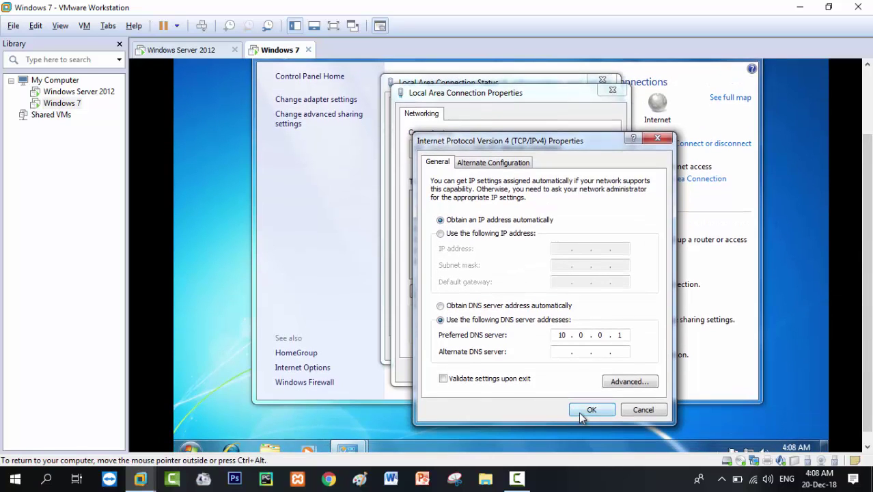
click(578, 412)
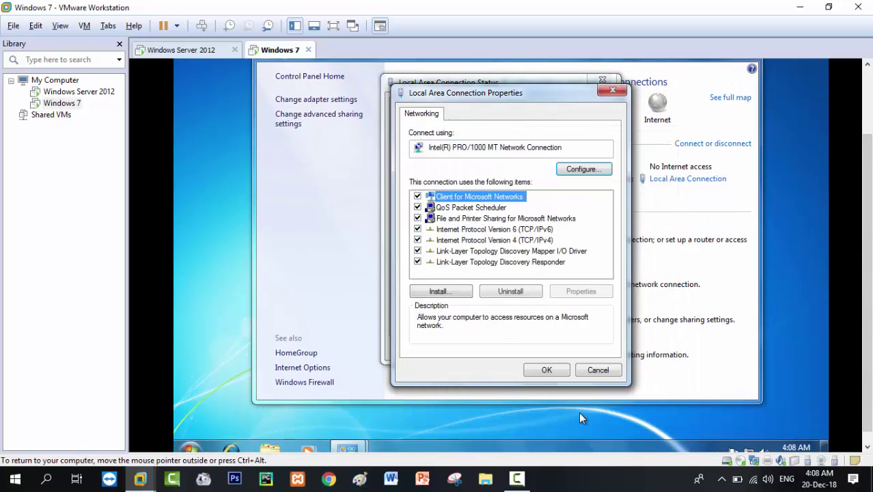
click(553, 372)
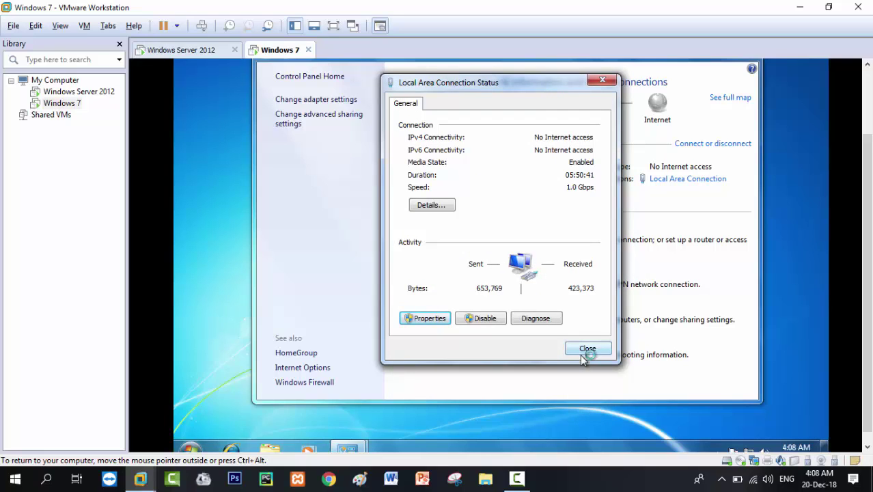
click(584, 354)
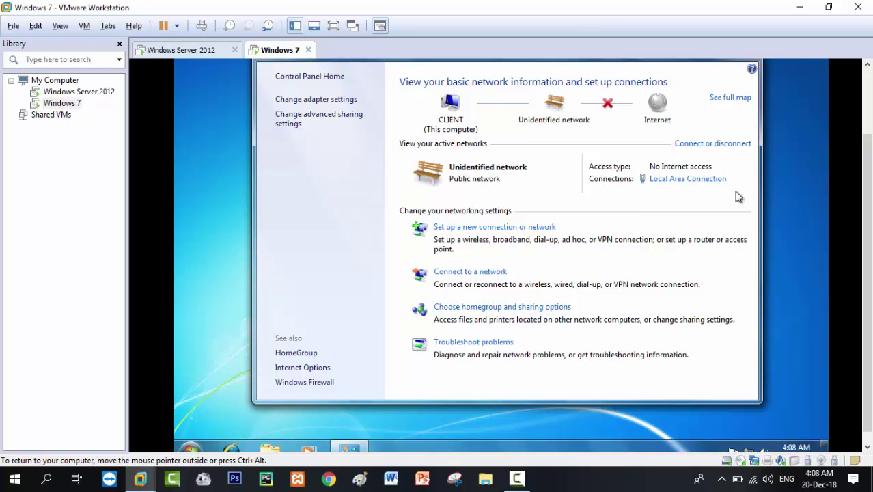
scroll(868, 157, up, 2)
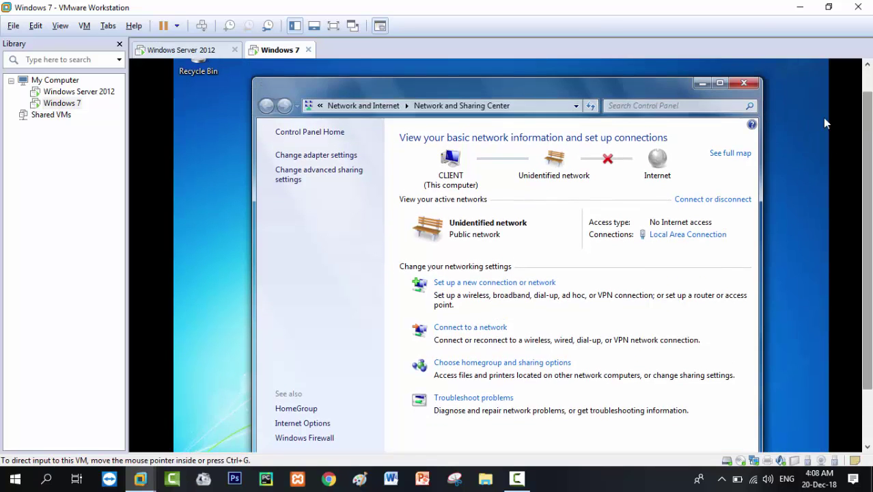
key(alt+F4)
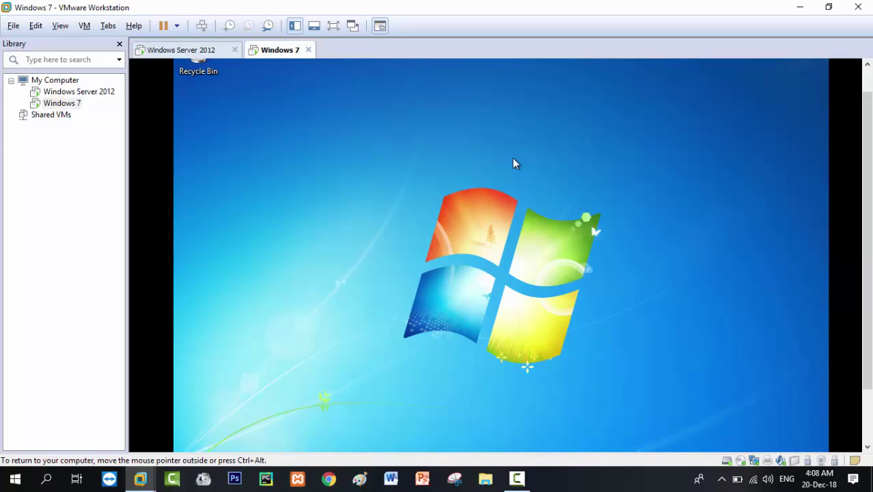
right_click(514, 159)
click(531, 195)
Return to the Windows Server 2012 VM and refresh the DHCP IPv4 node.
click(181, 50)
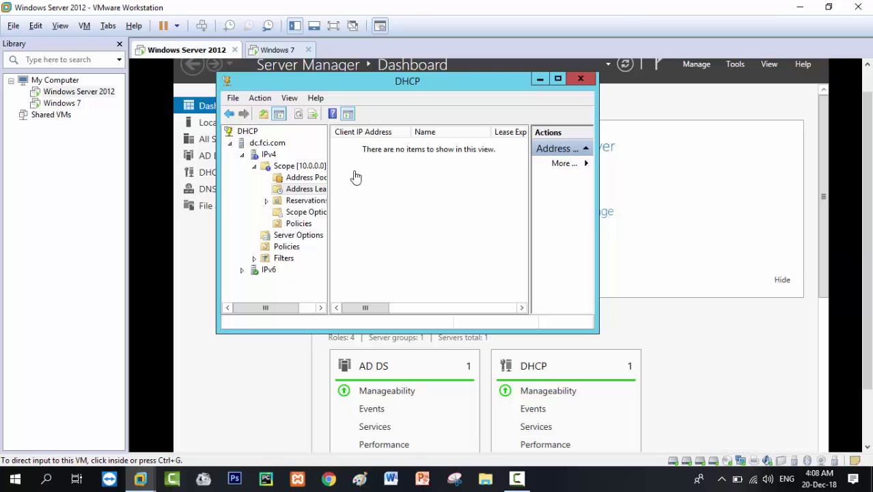
click(266, 156)
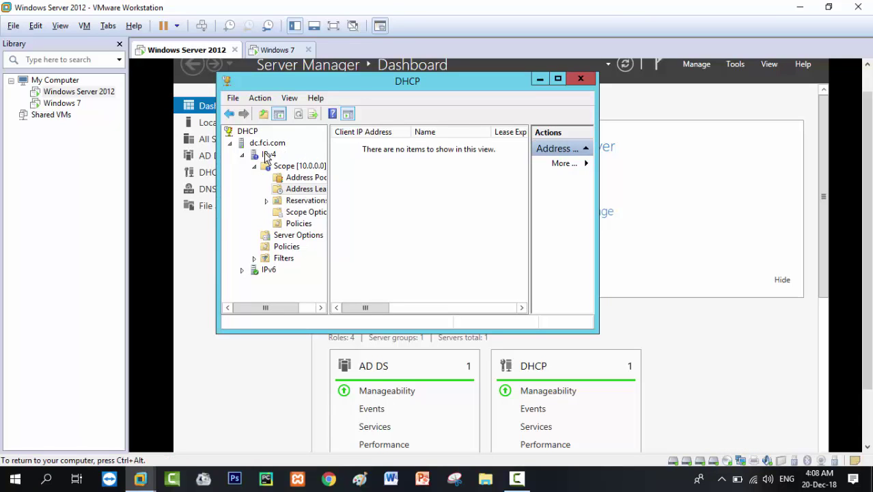
click(267, 156)
right_click(267, 156)
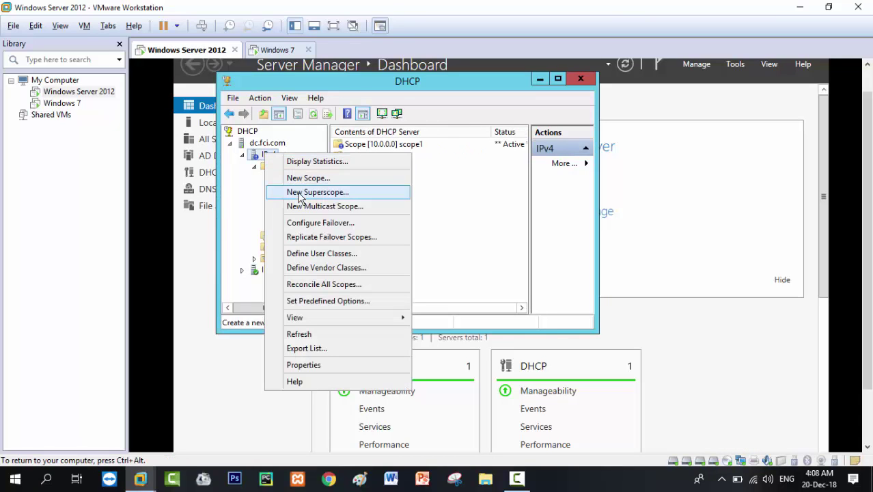
click(299, 334)
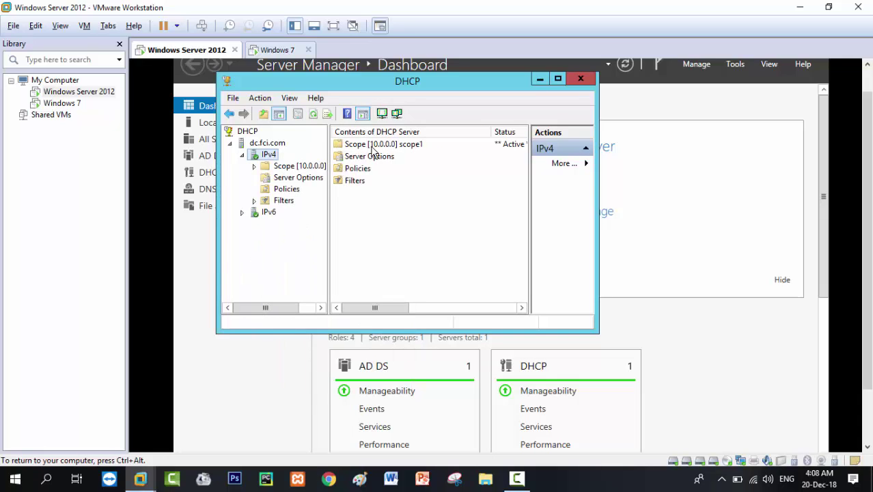
Open the scope's Address Leases, select the 10.0.0.2 lease, then view Reservations.
double_click(372, 146)
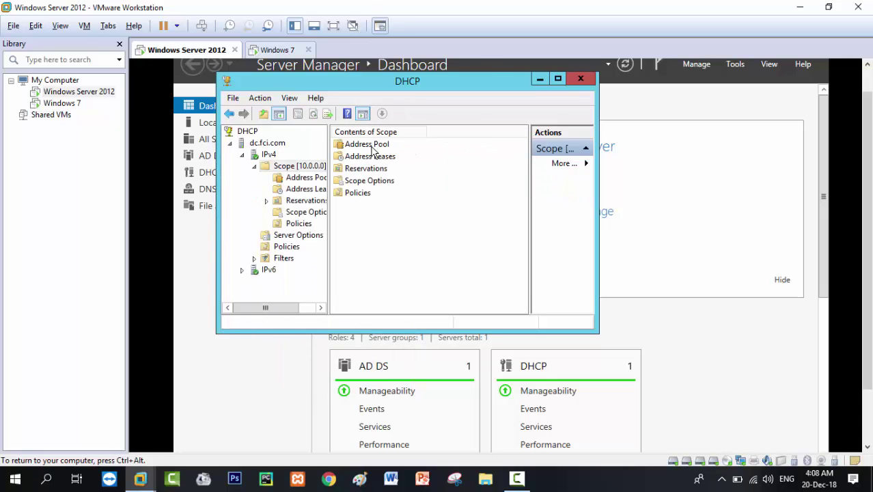
double_click(372, 145)
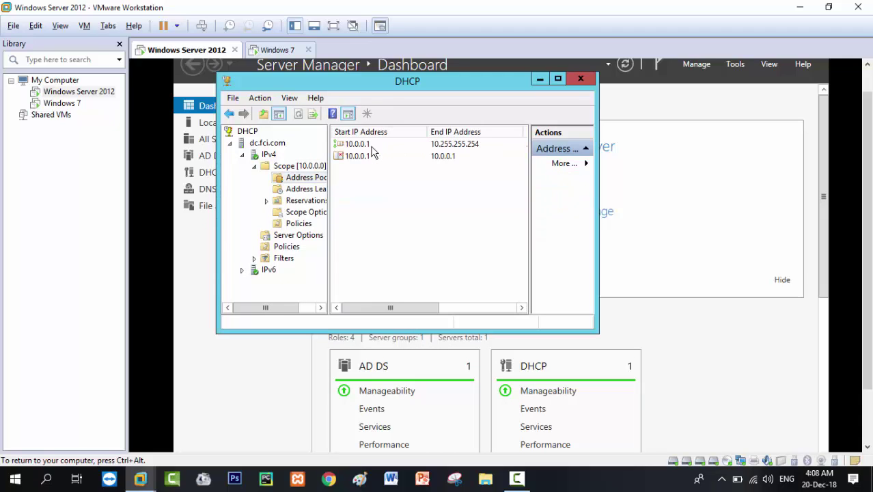
key(BackSpace)
click(372, 145)
key(Down)
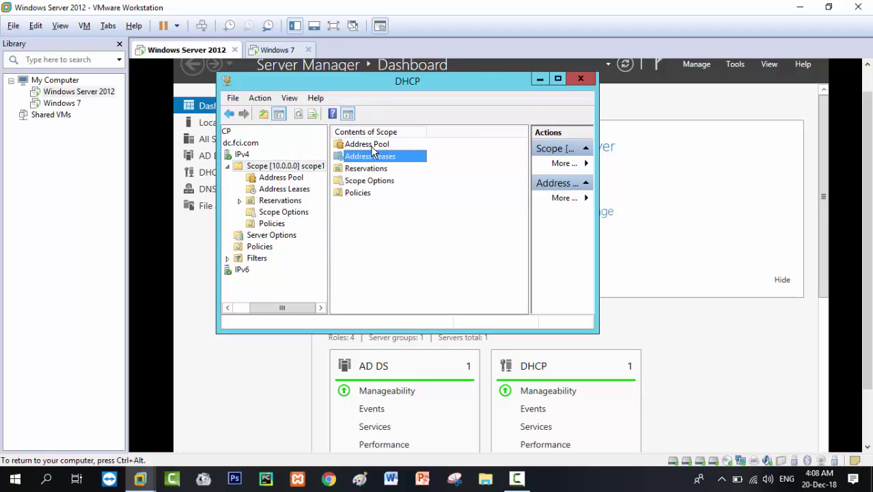
key(Return)
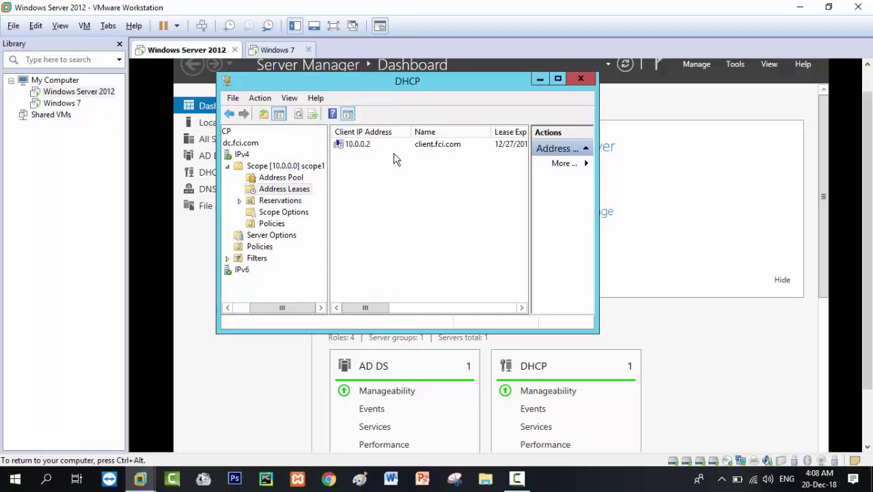
click(386, 145)
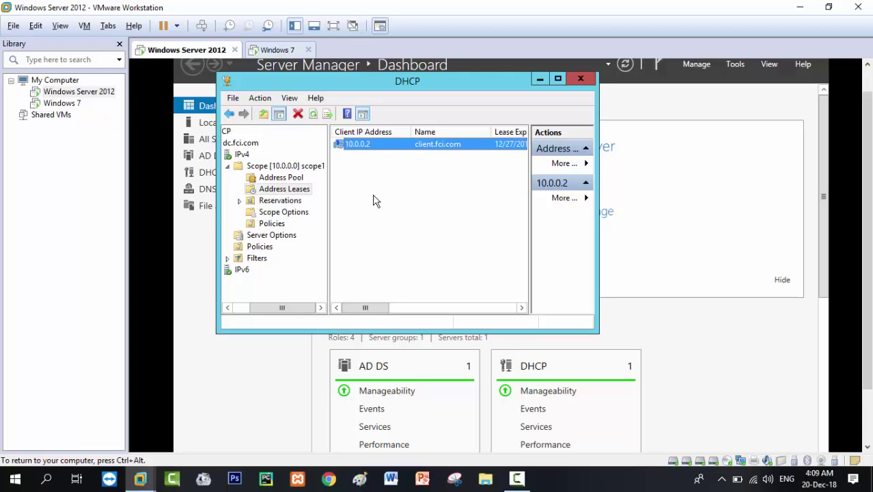
click(285, 203)
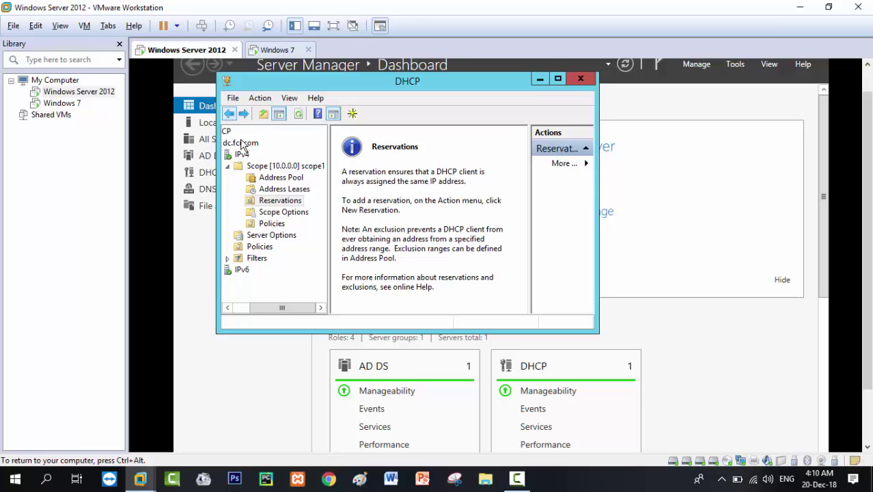
Show scope1's Scope Options, browse Configure Options, and close it without changes.
click(277, 217)
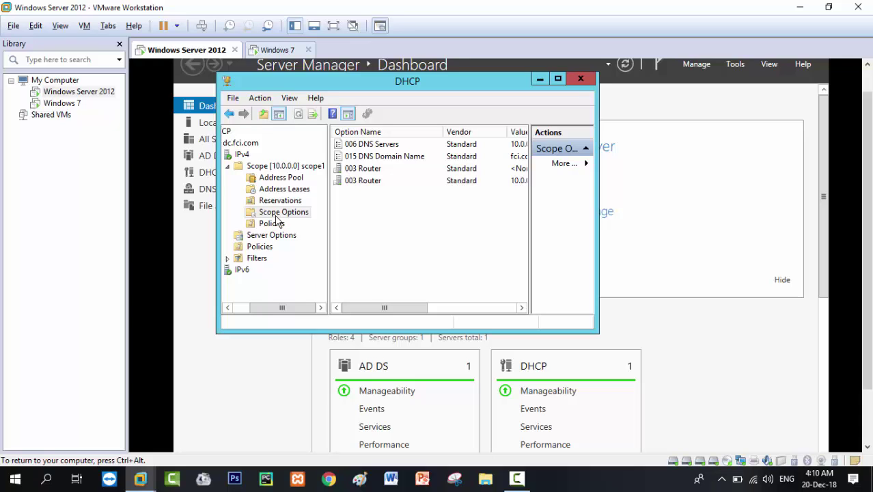
right_click(276, 217)
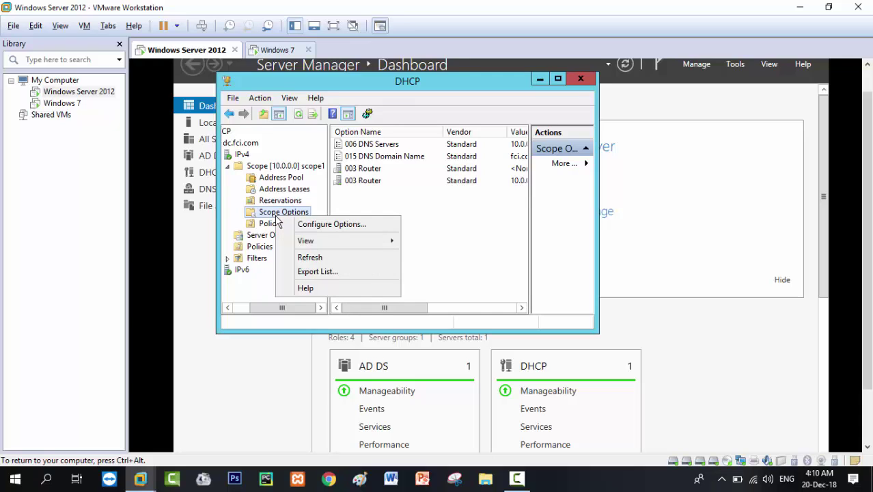
click(310, 231)
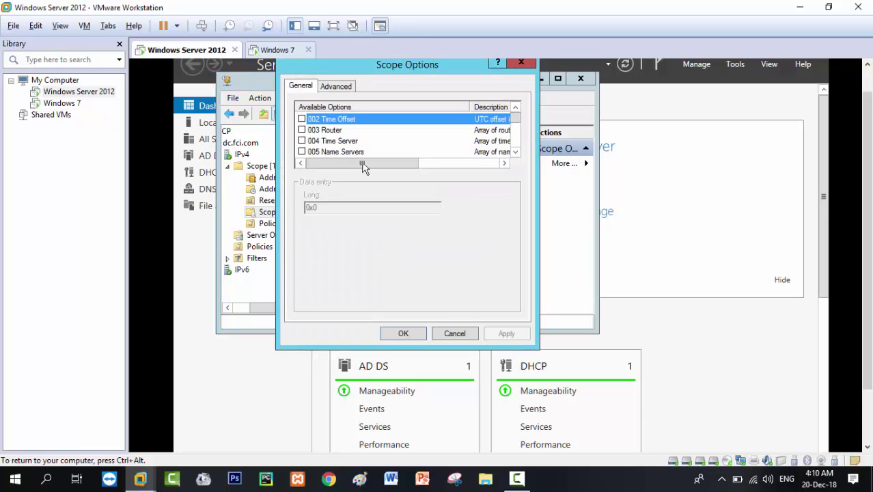
mouse_move(518, 120)
mouse_down()
mouse_move(519, 151)
mouse_move(518, 124)
mouse_up()
click(520, 62)
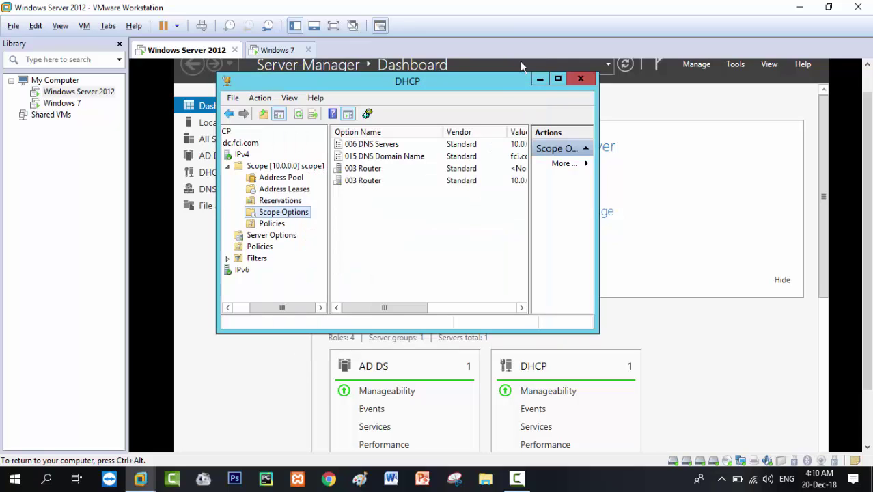
Expand IPv4 Filters and view the Allow and Deny MAC lists, confirming both are empty.
double_click(258, 259)
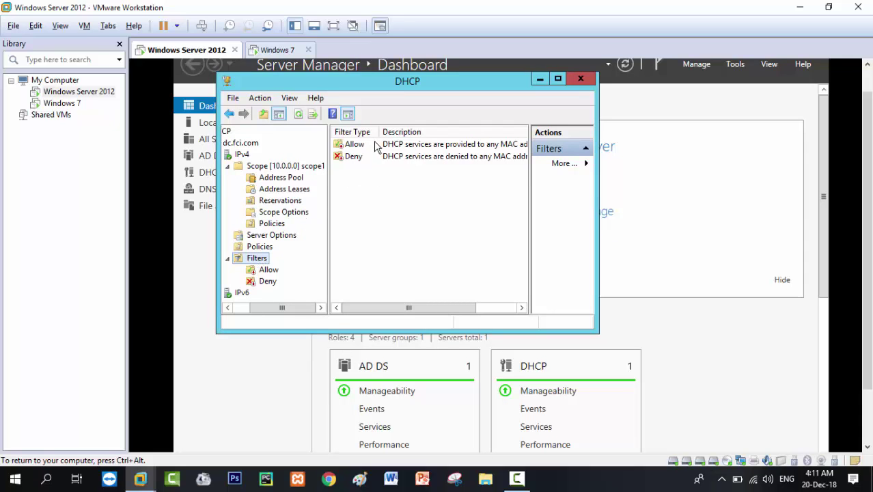
click(375, 146)
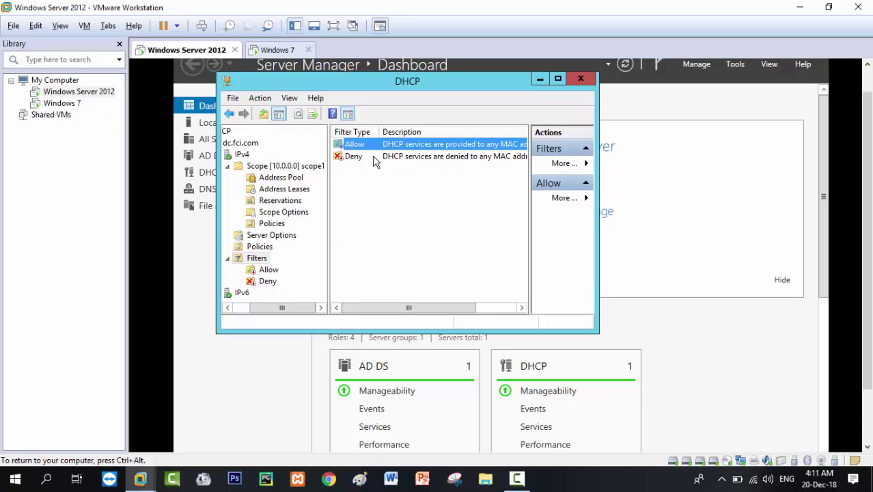
click(374, 159)
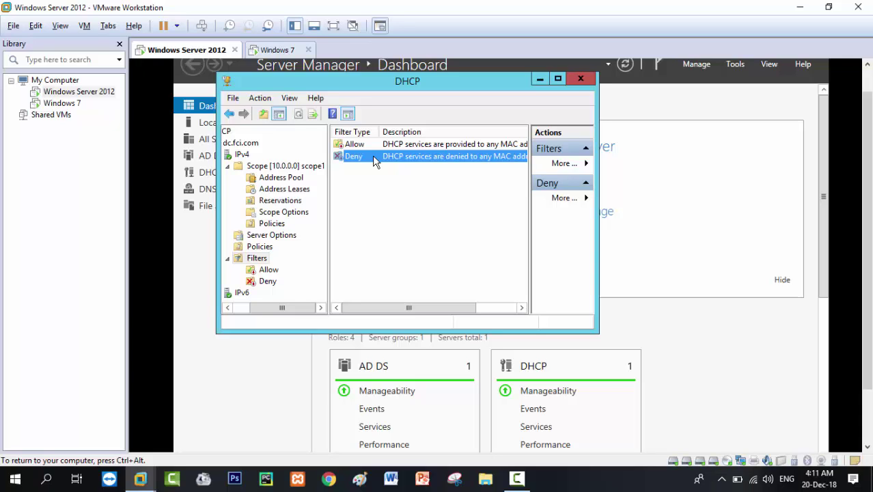
double_click(372, 145)
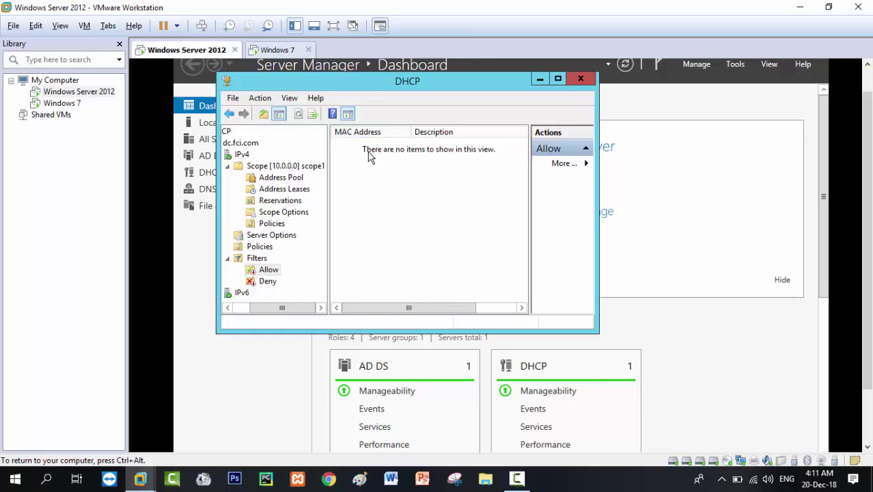
key(Up)
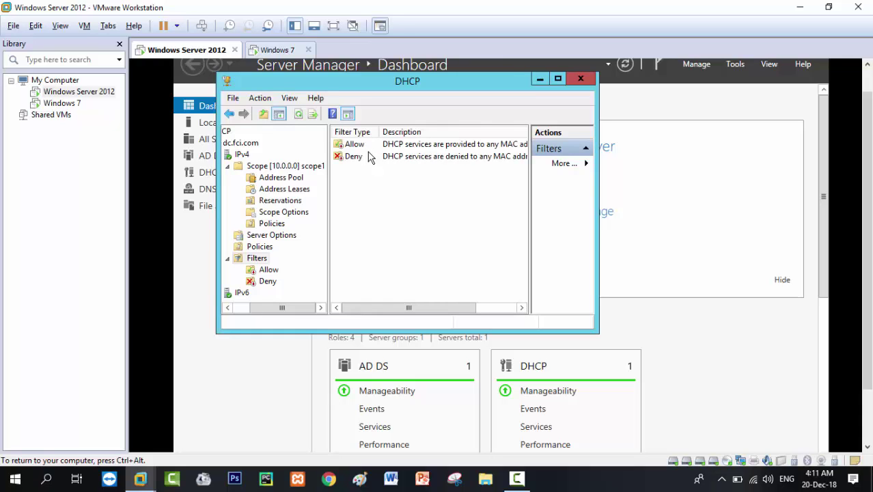
click(368, 157)
double_click(369, 161)
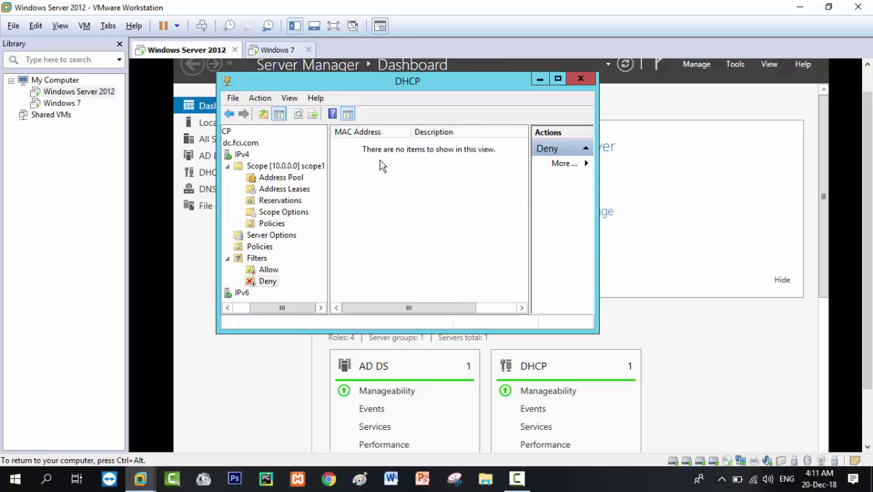
key(BackSpace)
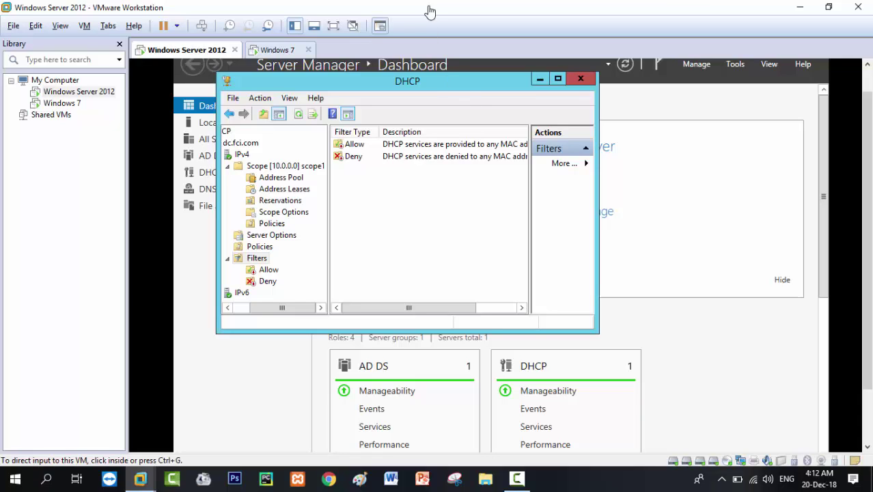
Run the New Superscope Wizard named 'scope1' with member [10.0.0.0] scope1, then cancel at the summary.
click(243, 155)
right_click(246, 156)
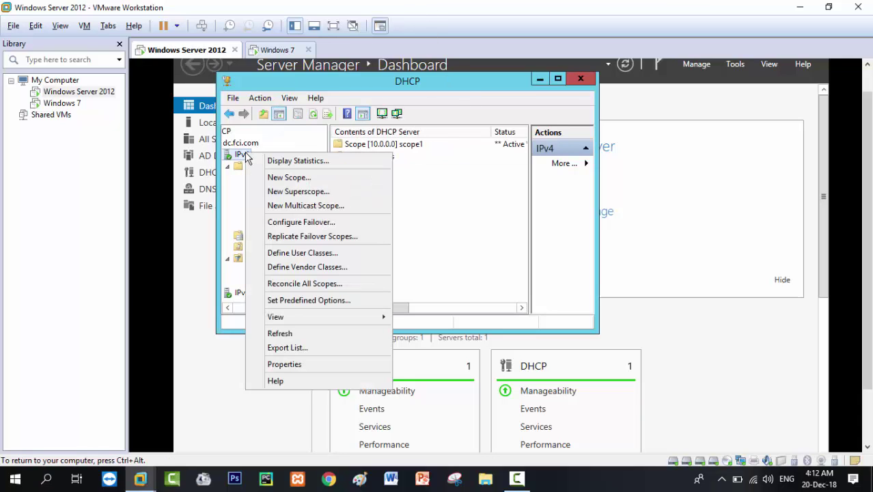
click(301, 193)
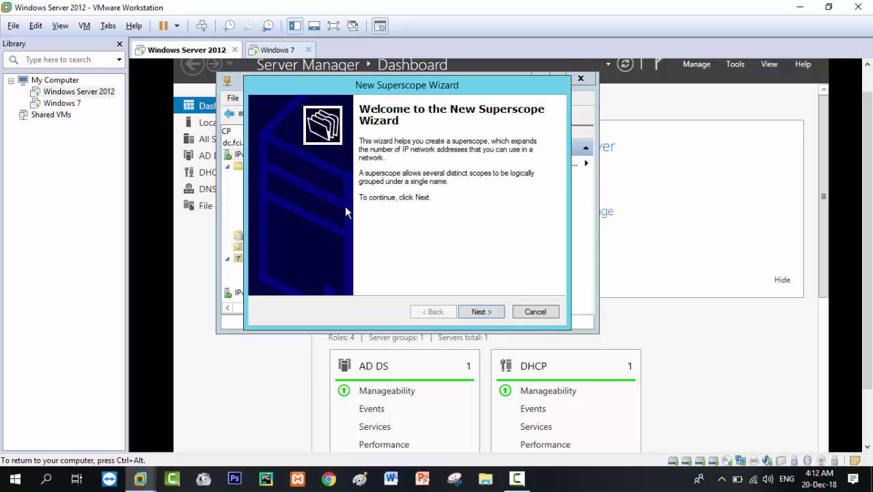
click(477, 311)
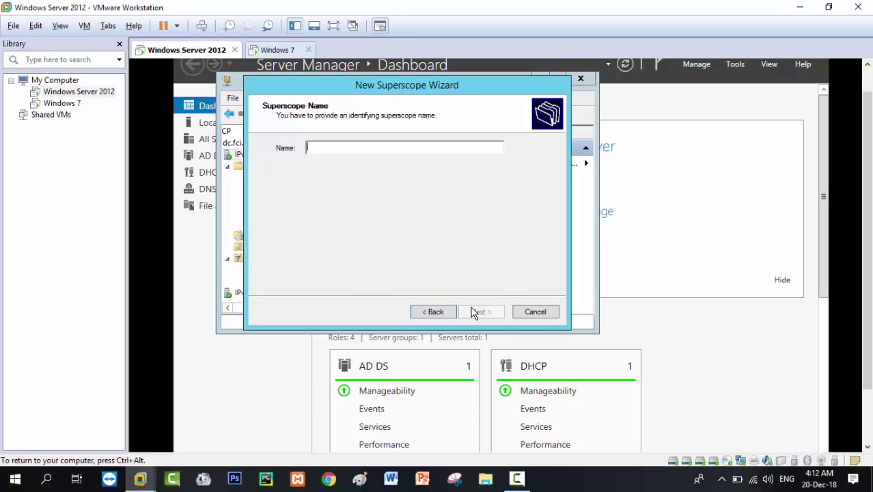
text(scop)
text(e1)
key(Return)
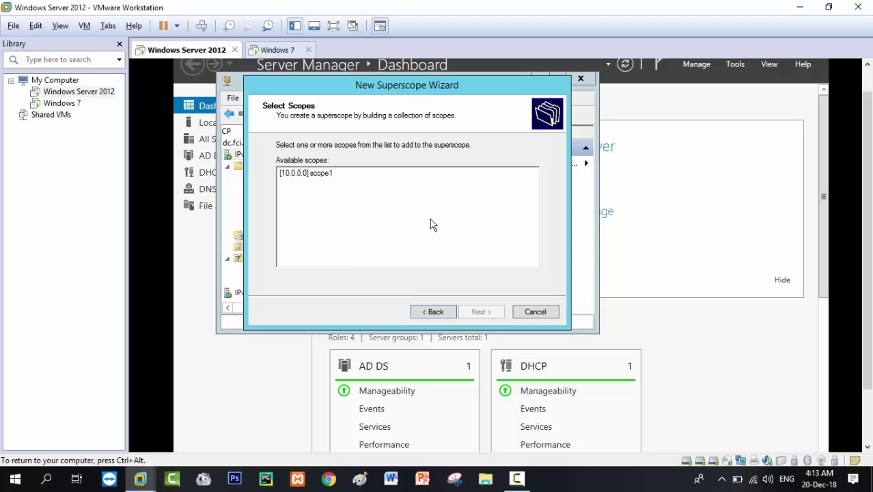
click(364, 177)
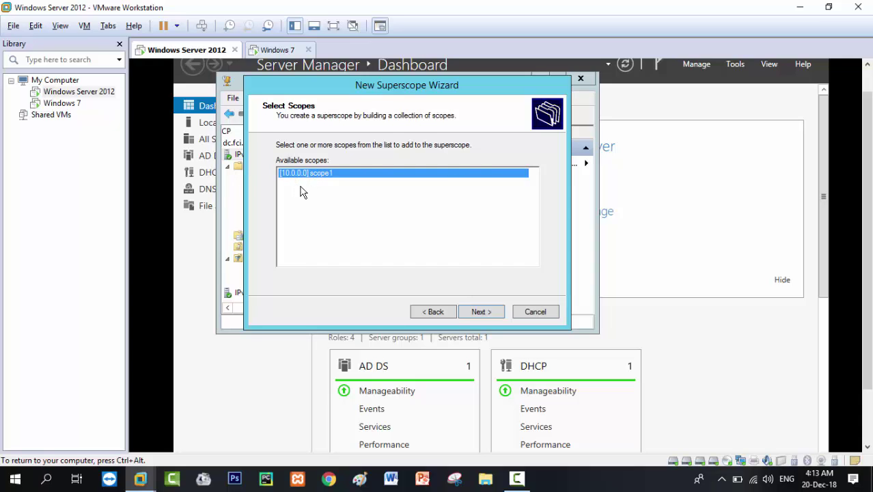
click(482, 310)
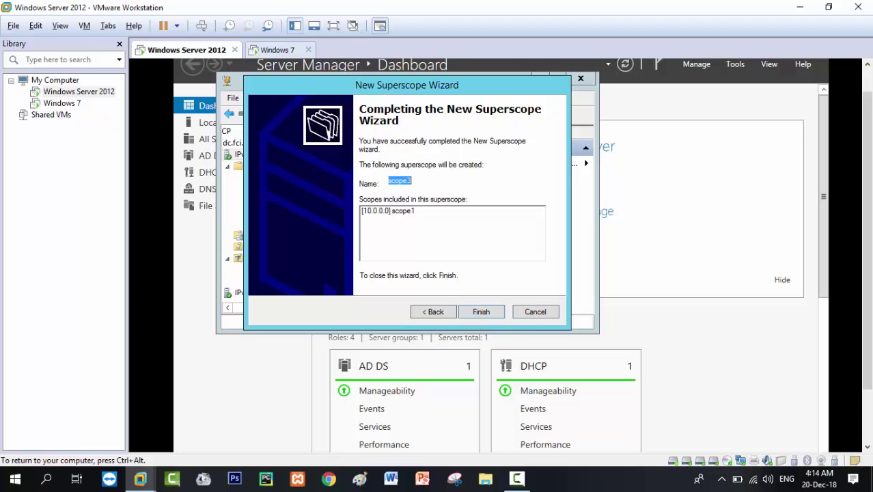
click(521, 313)
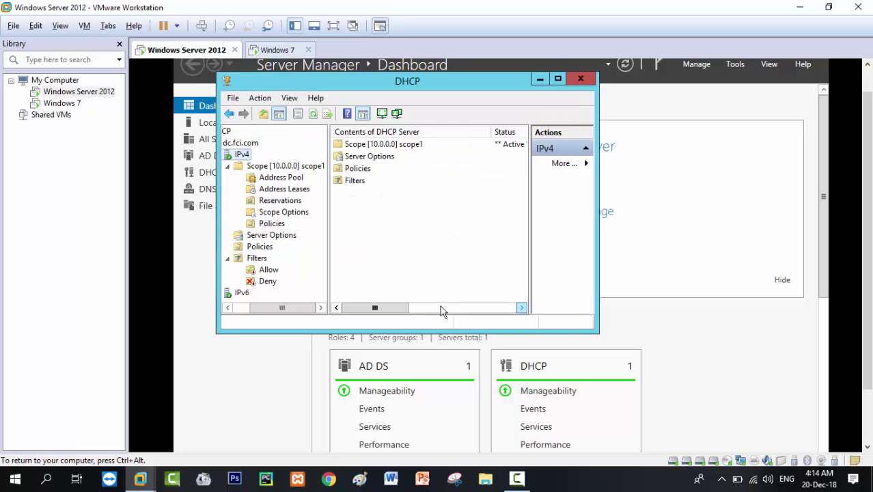
Start a new multicast scope named 'scope4' and cancel at the IP address range page.
right_click(240, 155)
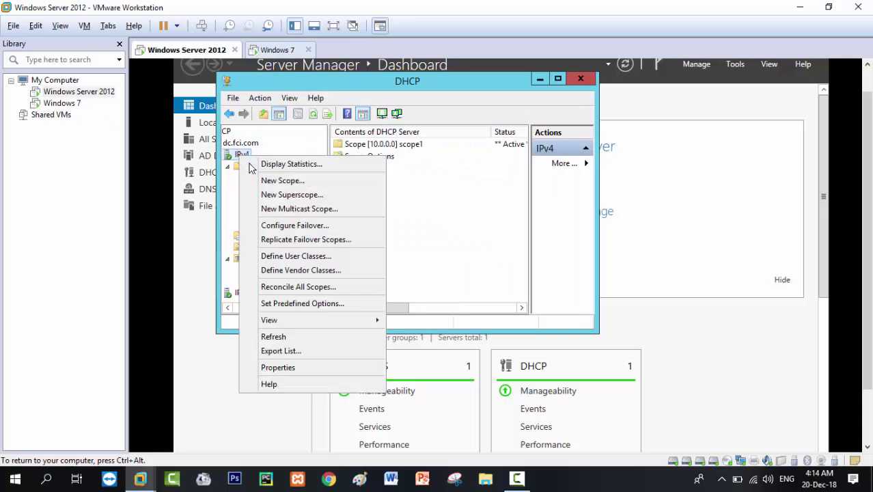
click(286, 209)
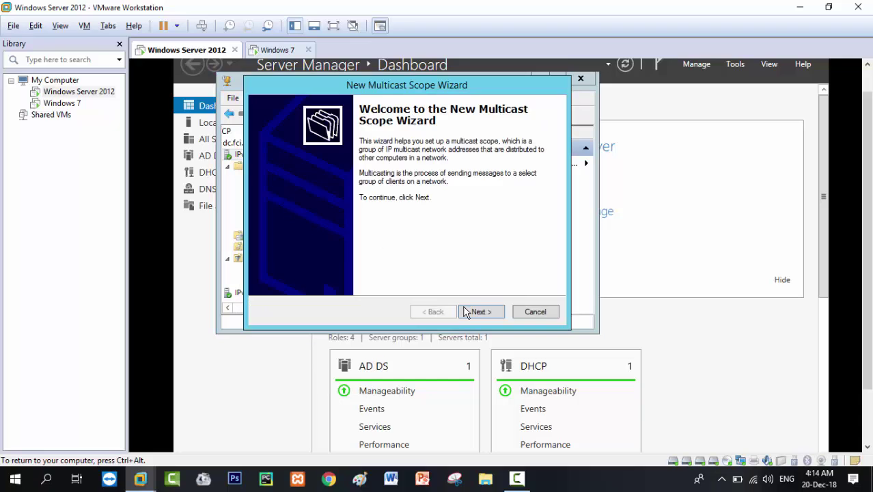
click(475, 312)
text(s)
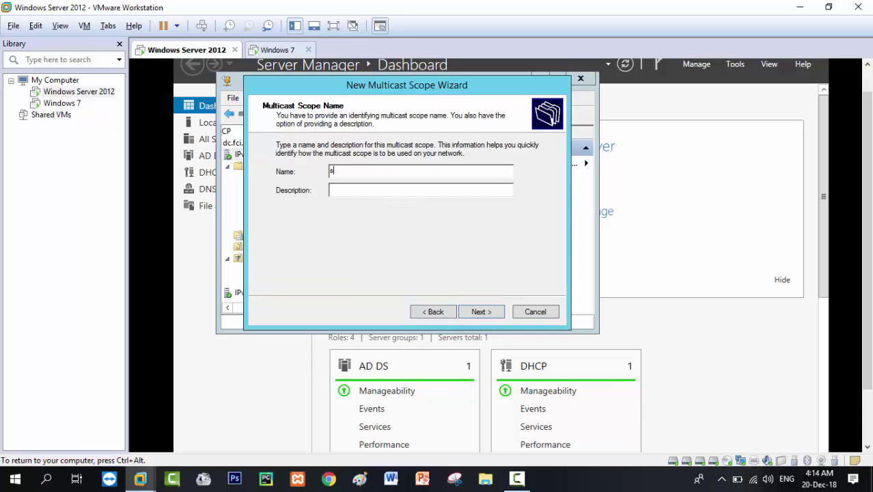
text(cope4)
click(481, 313)
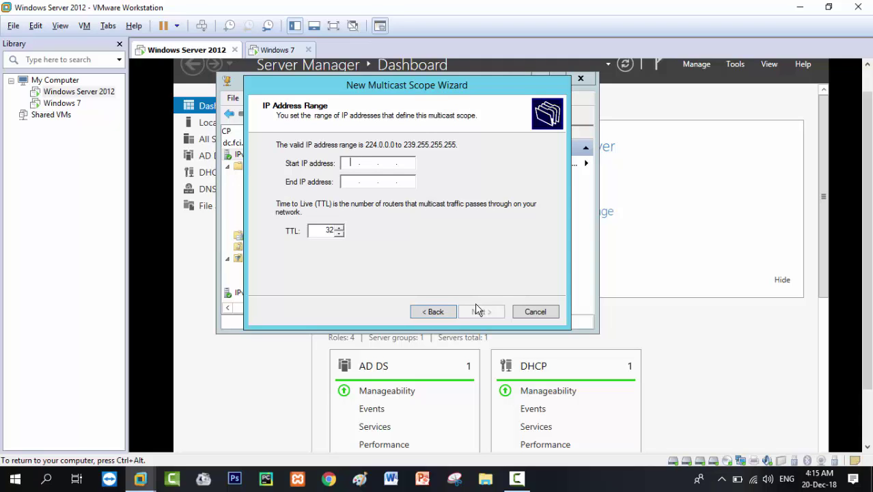
click(536, 312)
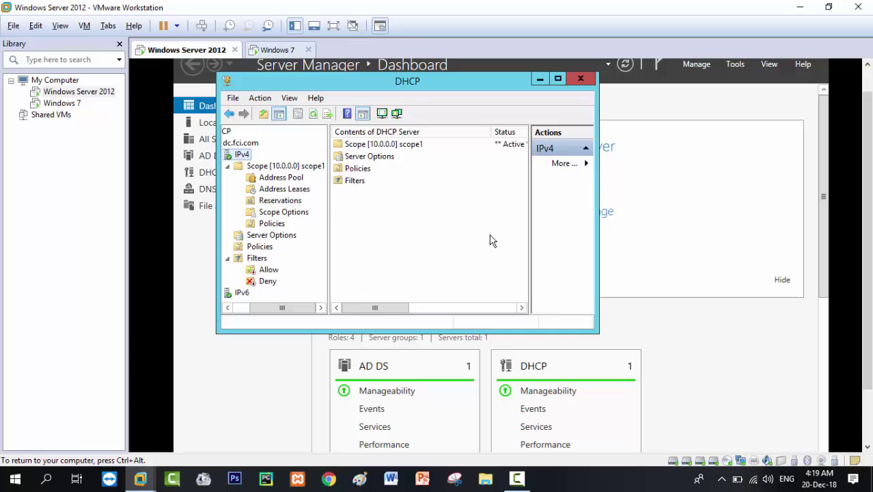
Add a 003 Router option with address 10.0.0.200 to scope 10.0.0.0's options.
click(393, 159)
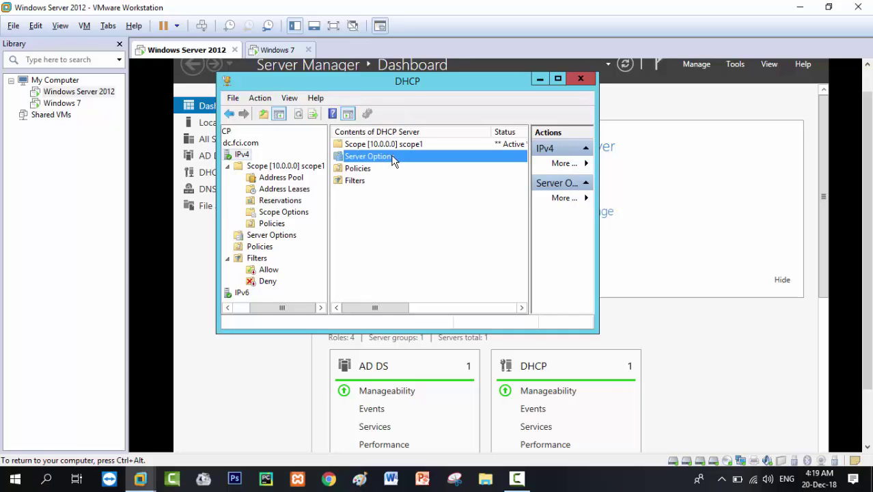
right_click(393, 159)
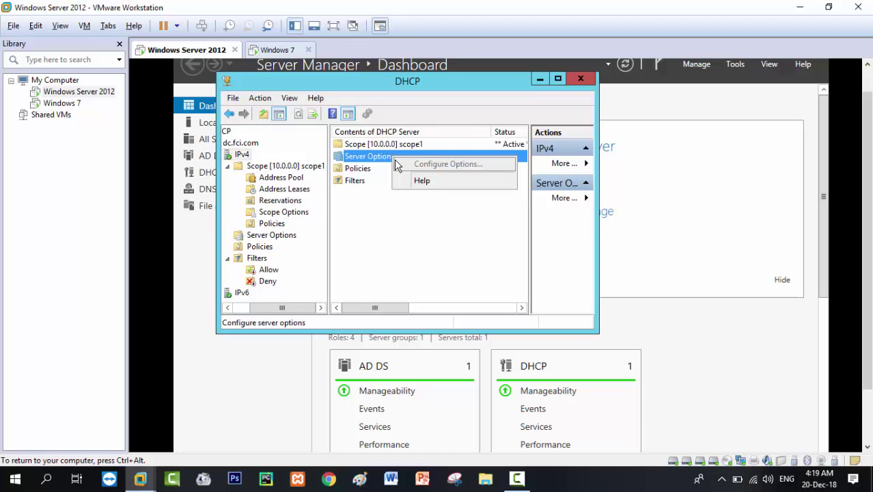
click(299, 212)
right_click(299, 213)
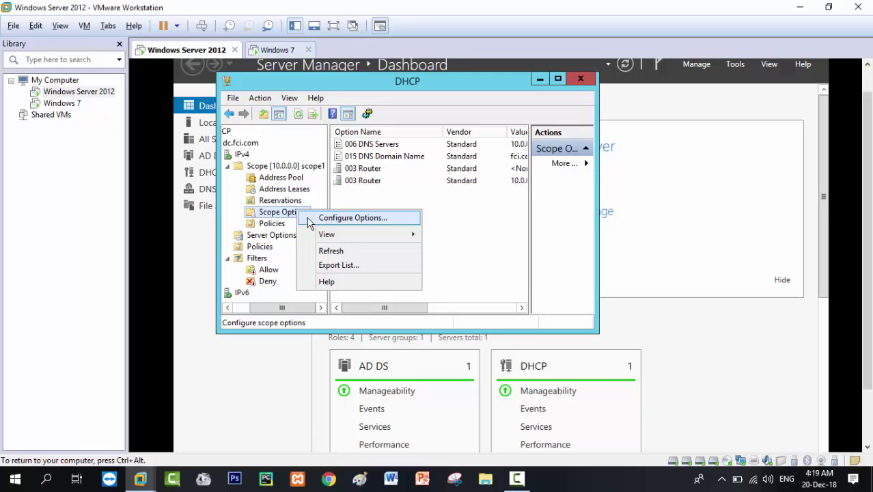
click(309, 219)
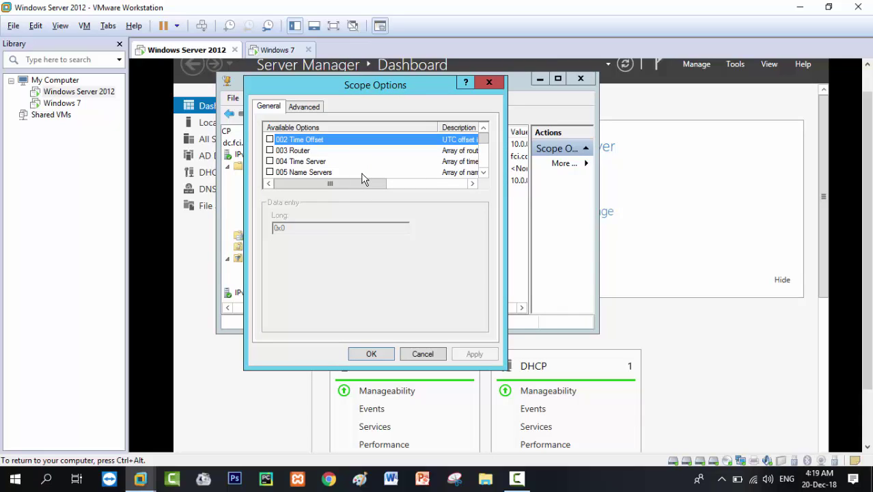
click(270, 151)
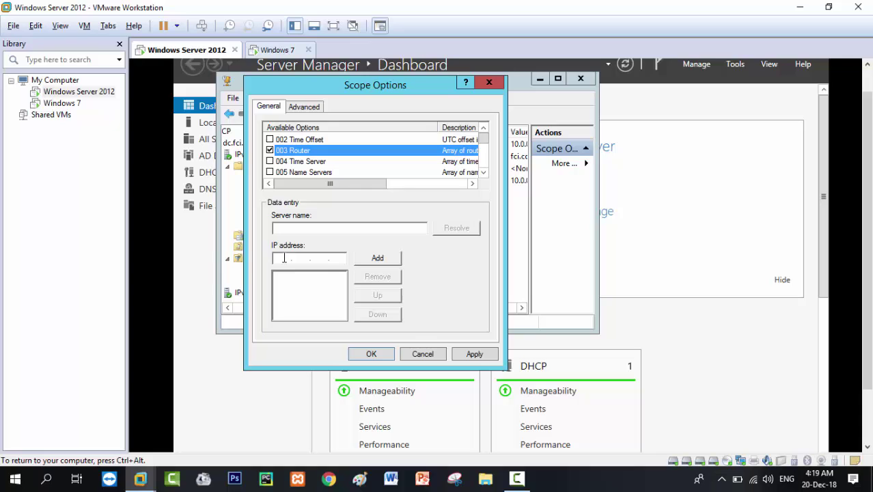
click(284, 257)
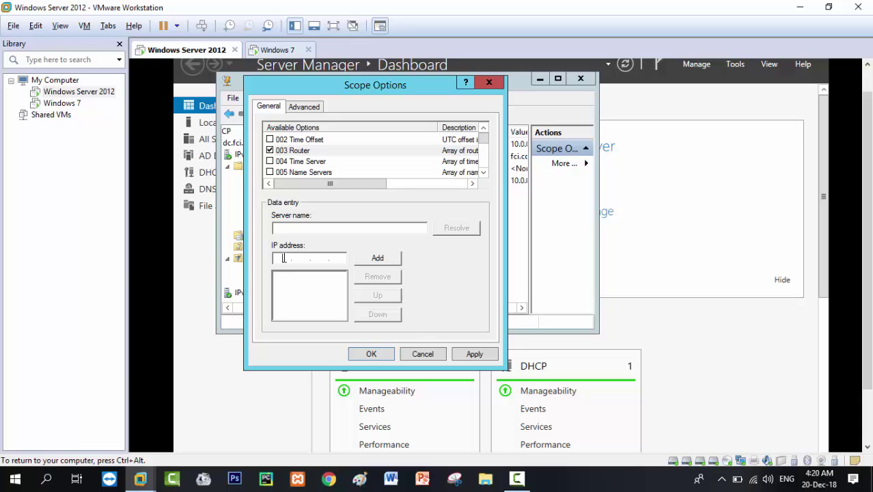
text(10.0.0.200)
click(380, 260)
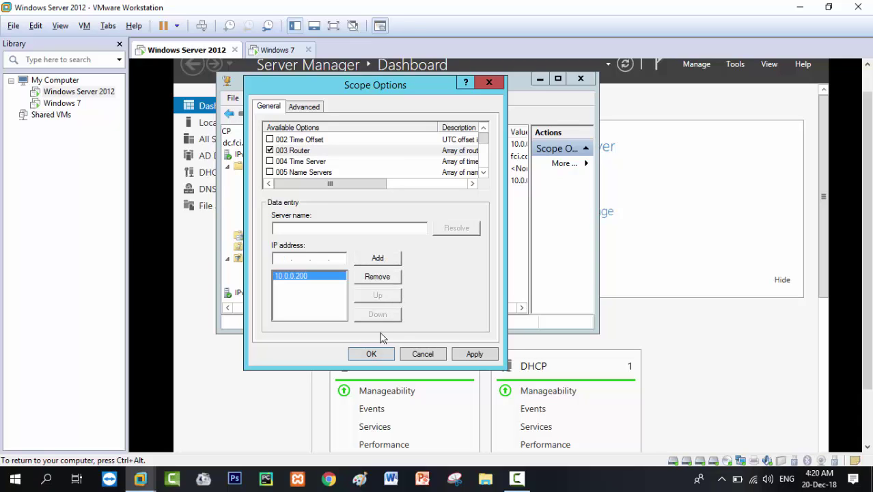
click(380, 354)
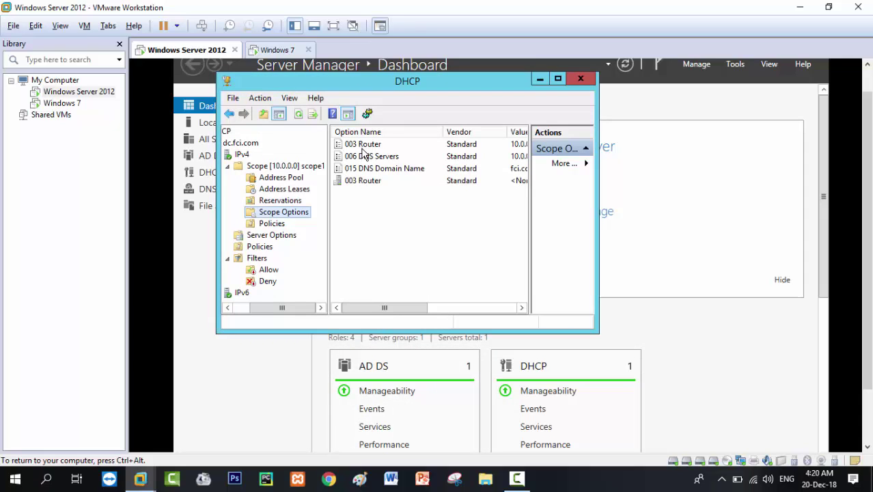
Delete the 003 Router scope option holding 10.0.0.200, keeping the DNS options and empty router entry.
click(363, 181)
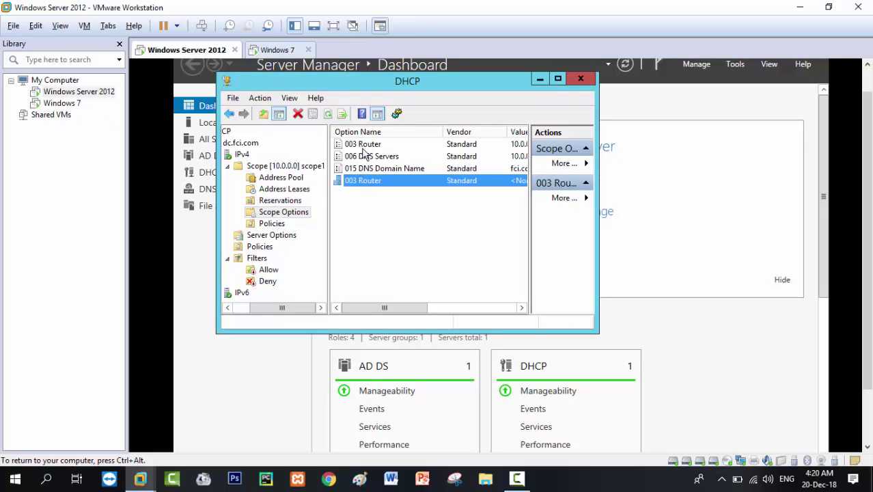
click(364, 145)
key(Delete)
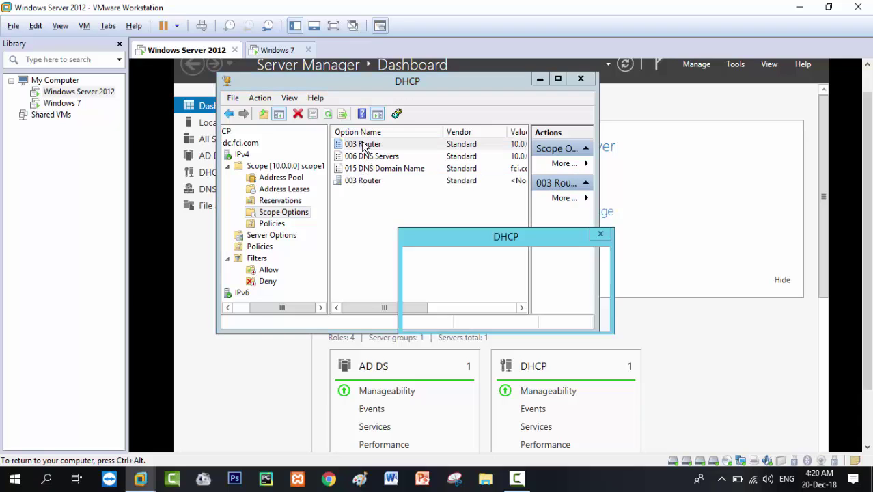
key(Return)
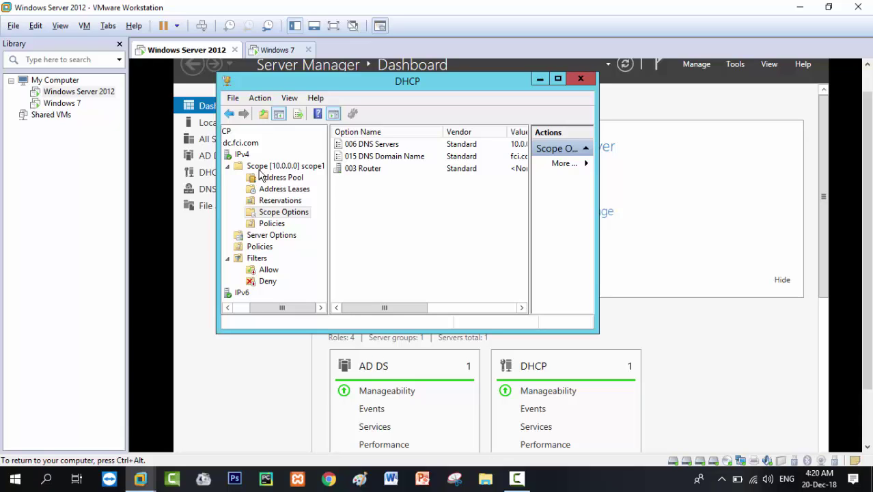
Review the IPv4 user classes, cancelling a new 'internet' class form and selecting the existing internet class.
click(243, 156)
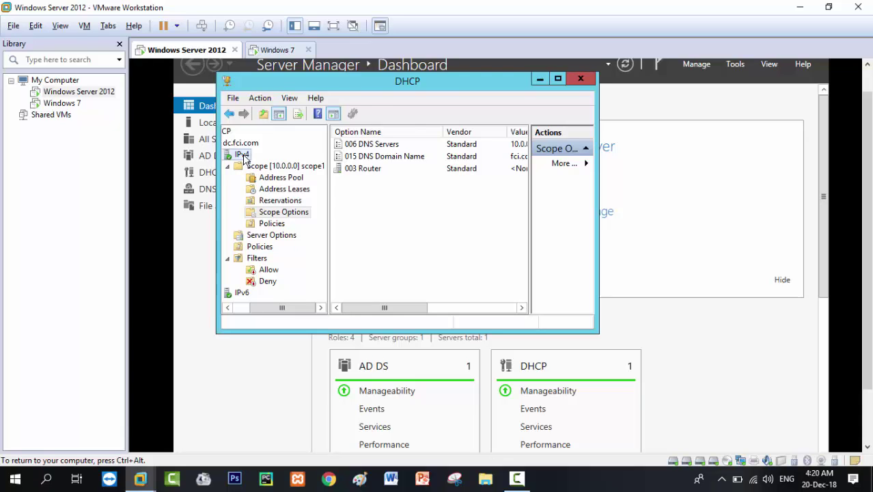
right_click(243, 157)
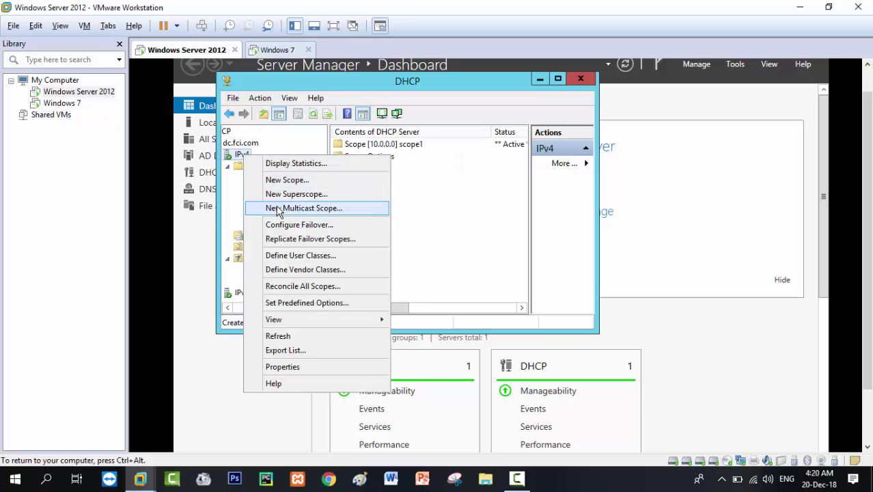
click(282, 257)
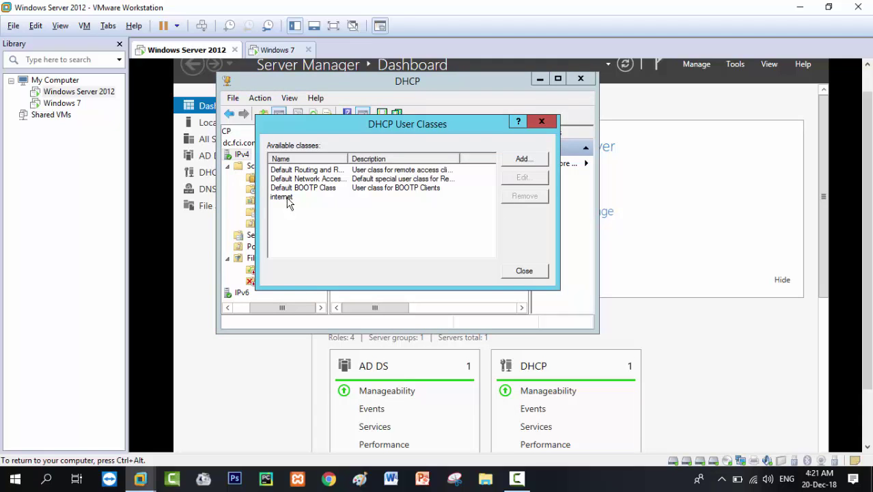
click(517, 159)
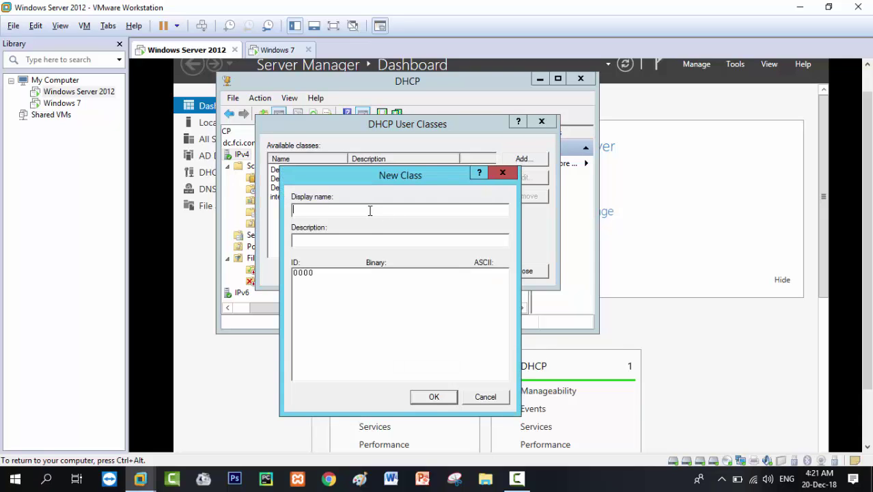
text(internetinternet)
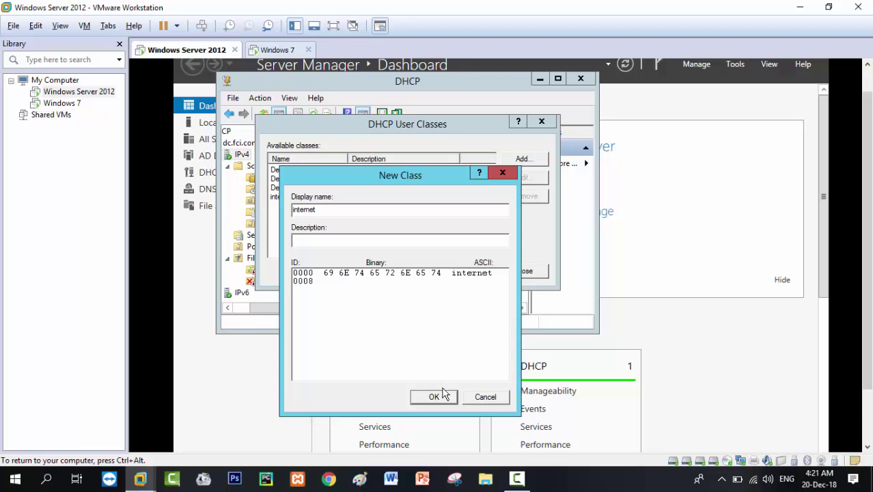
click(477, 397)
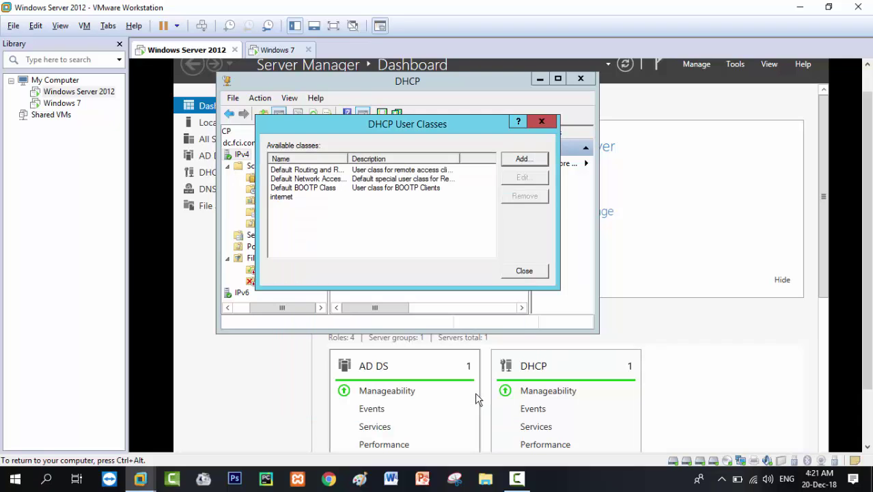
click(287, 197)
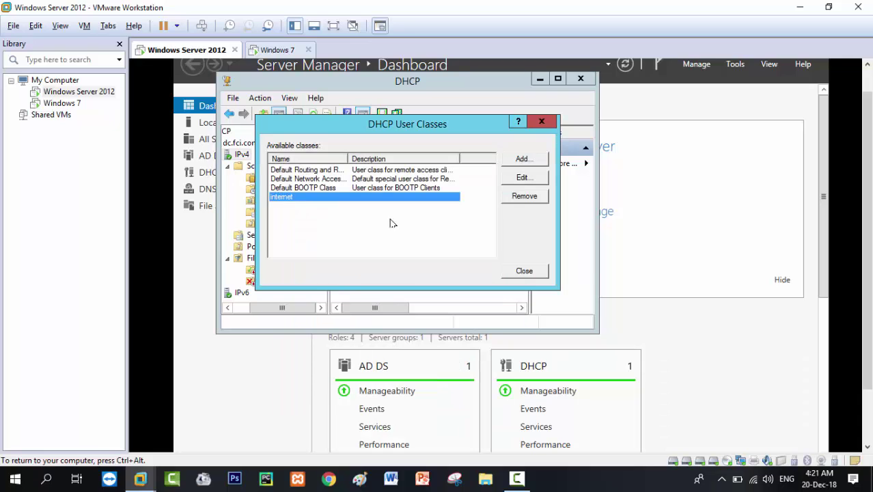
click(520, 160)
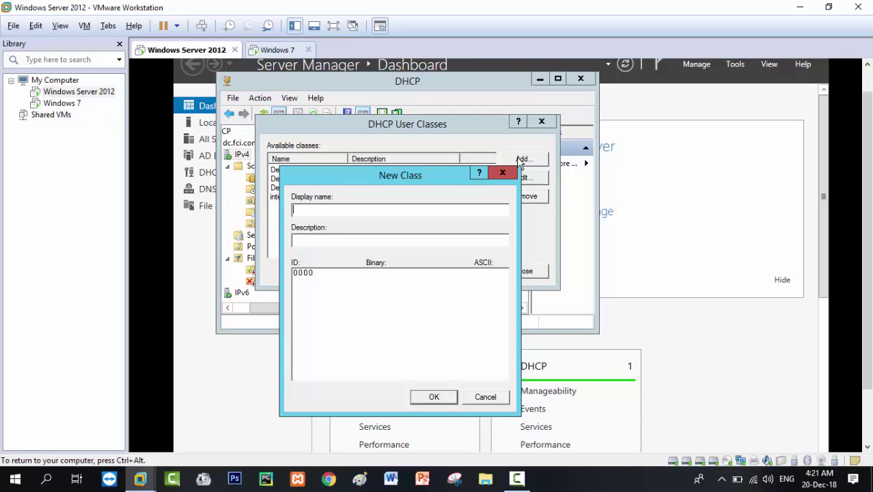
click(505, 173)
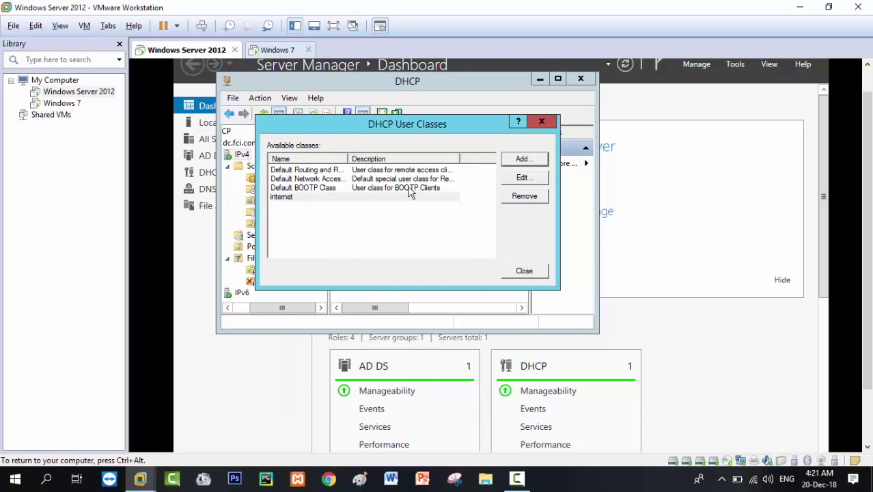
click(371, 198)
click(524, 271)
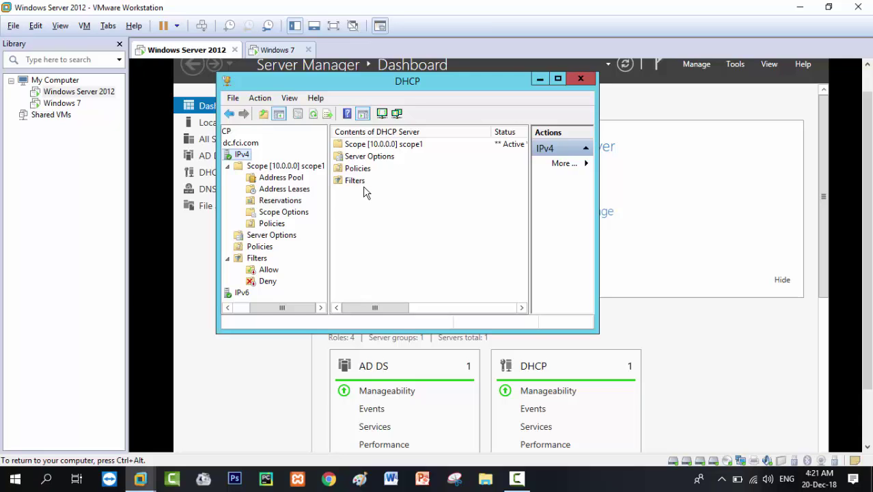
Check server Policies for policy1 and Server Options for router entries, ending on IPv4.
double_click(358, 168)
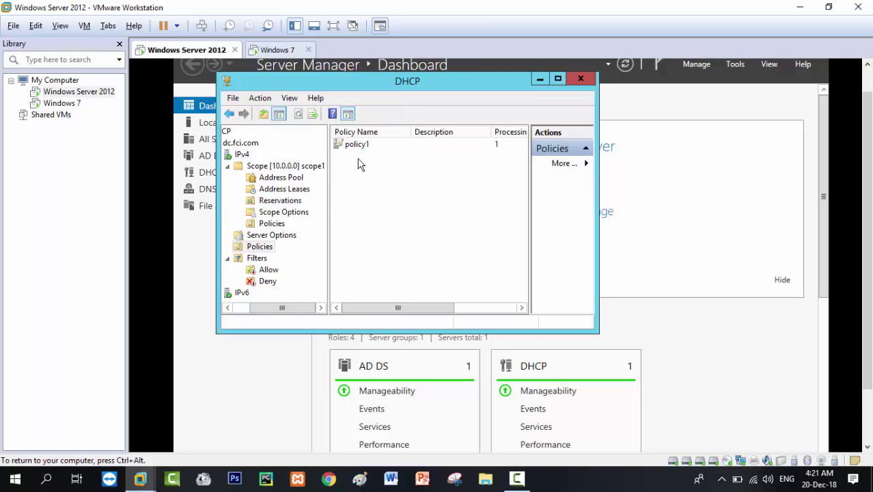
key(BackSpace)
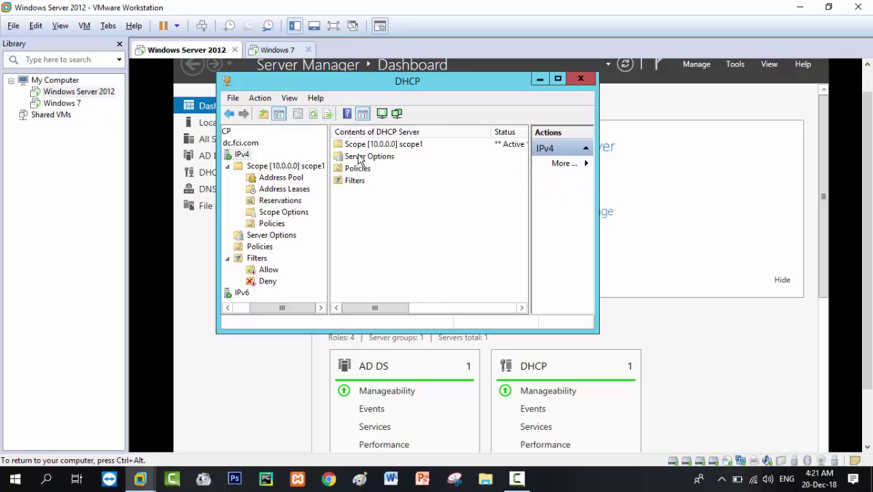
double_click(358, 157)
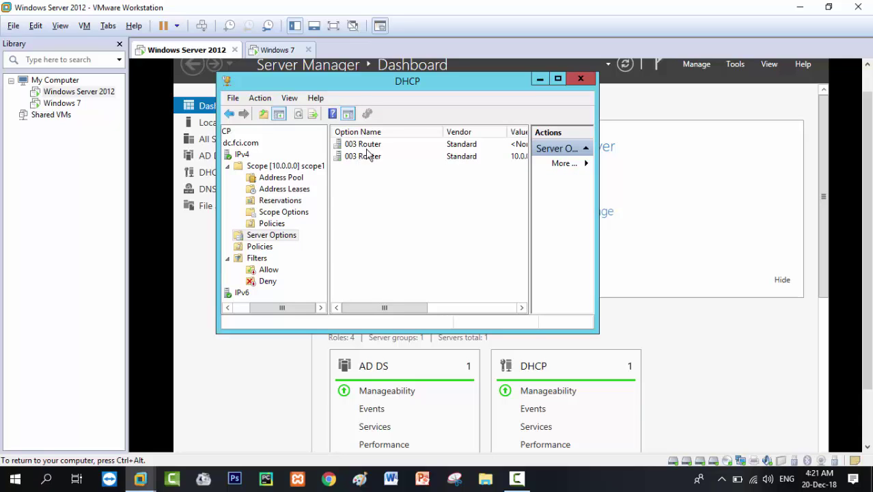
key(BackSpace)
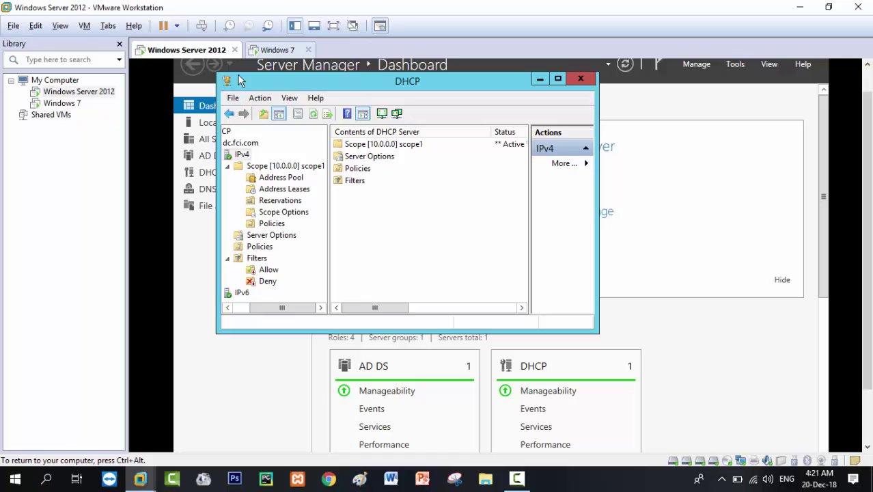
Switch to the Windows 7 virtual machine and give it input control.
click(268, 51)
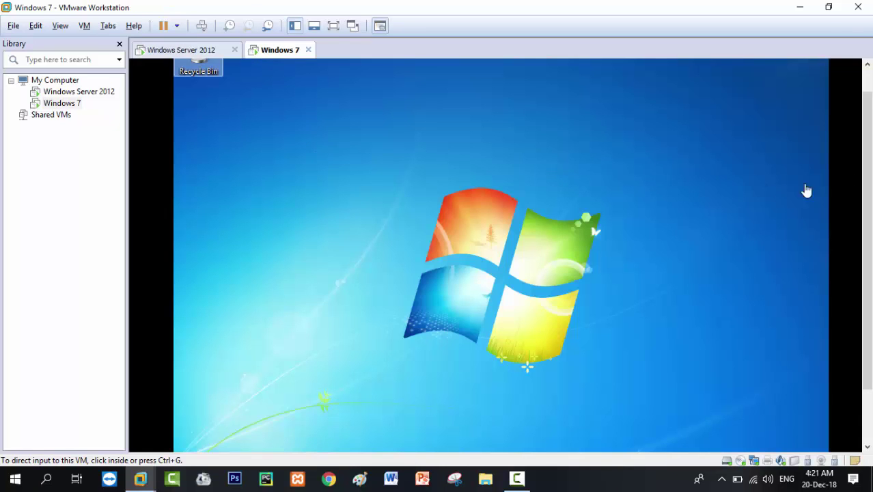
drag(870, 179, 871, 253)
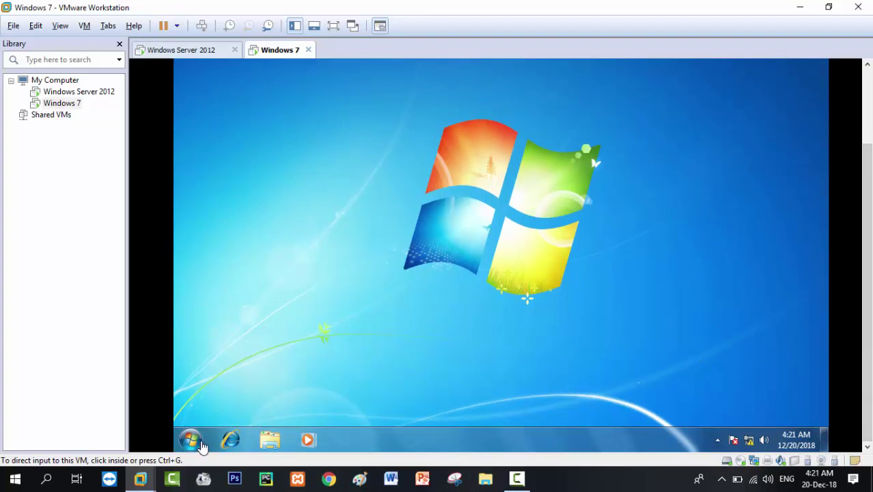
click(202, 444)
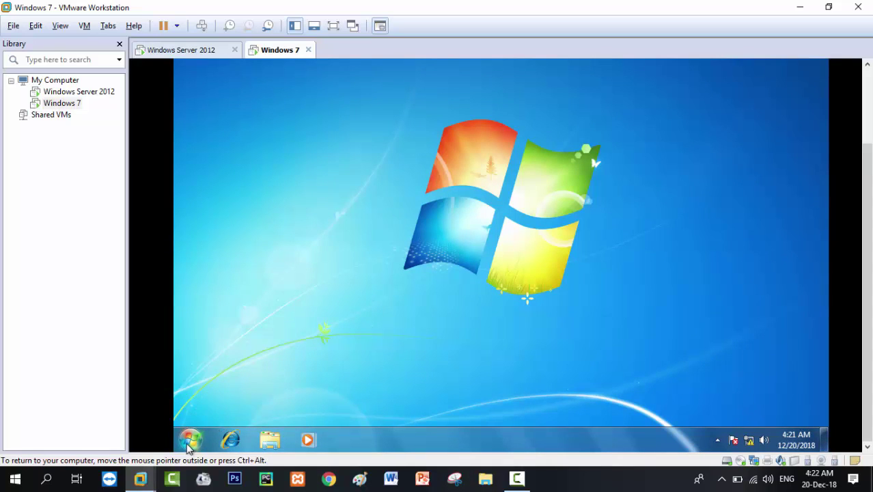
Launch Command Prompt via cmd, run ipconfig showing 192.168.136.128, and start typing setclassid.
click(192, 441)
text(cm)
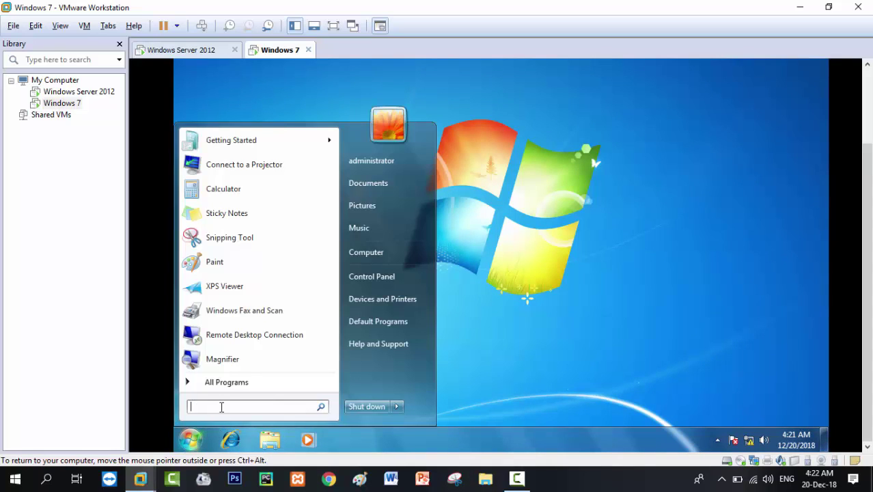
text(d)
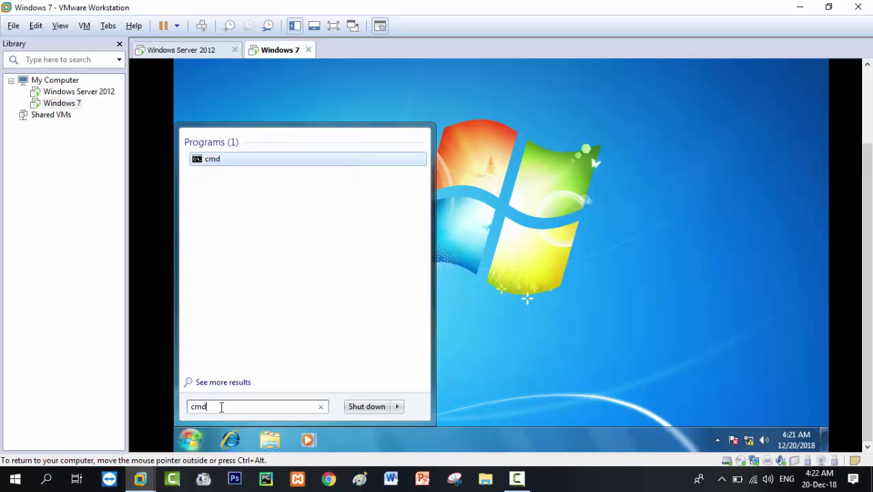
key(Return)
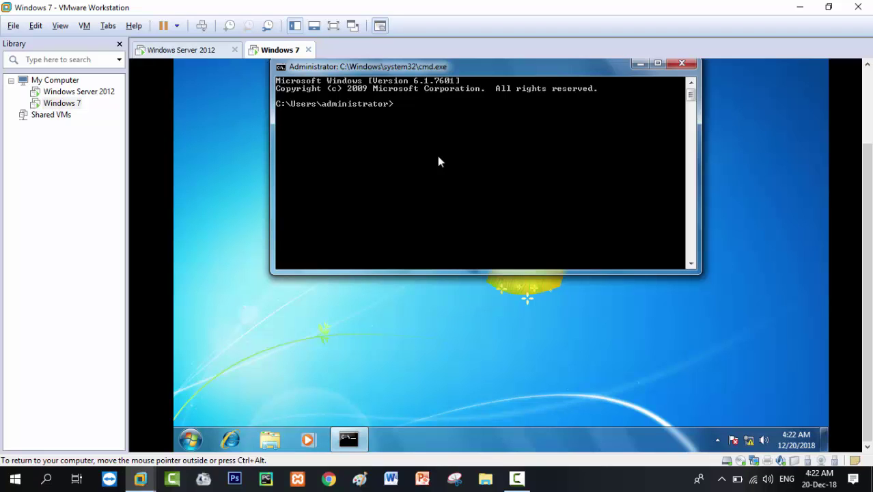
text(ipconfig)
key(Return)
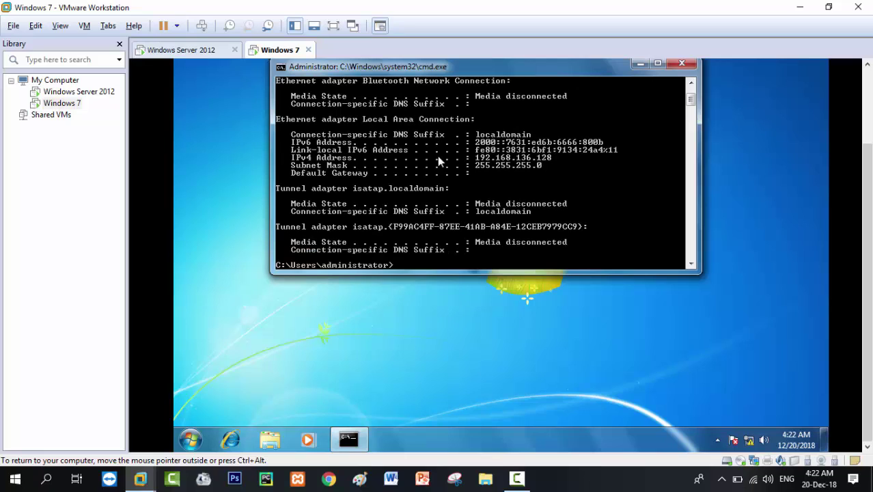
text(setclassid)
click(749, 440)
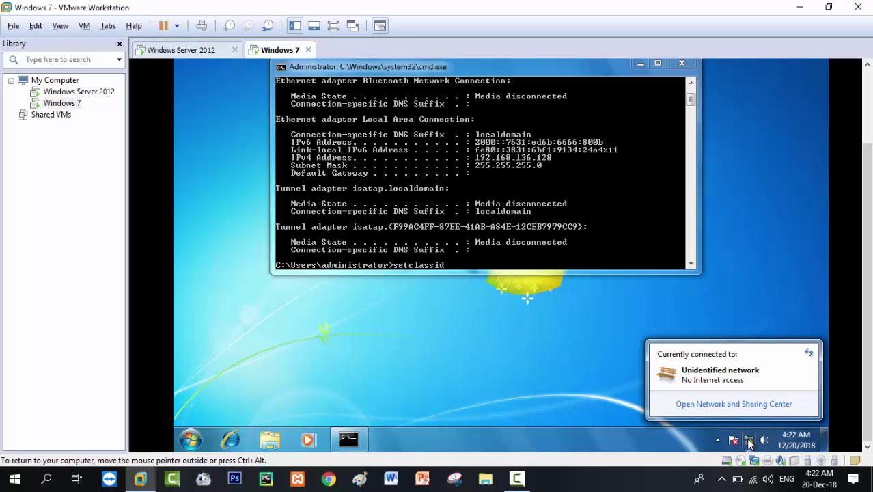
right_click(751, 443)
click(749, 430)
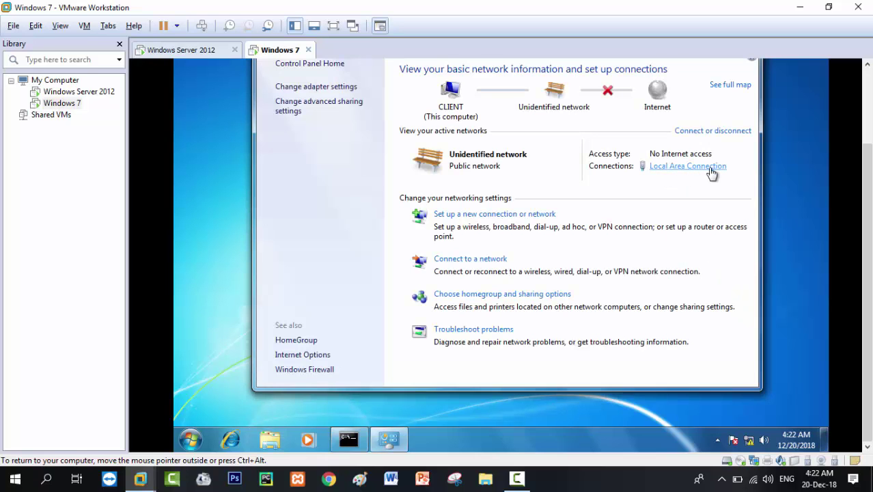
drag(866, 234, 871, 216)
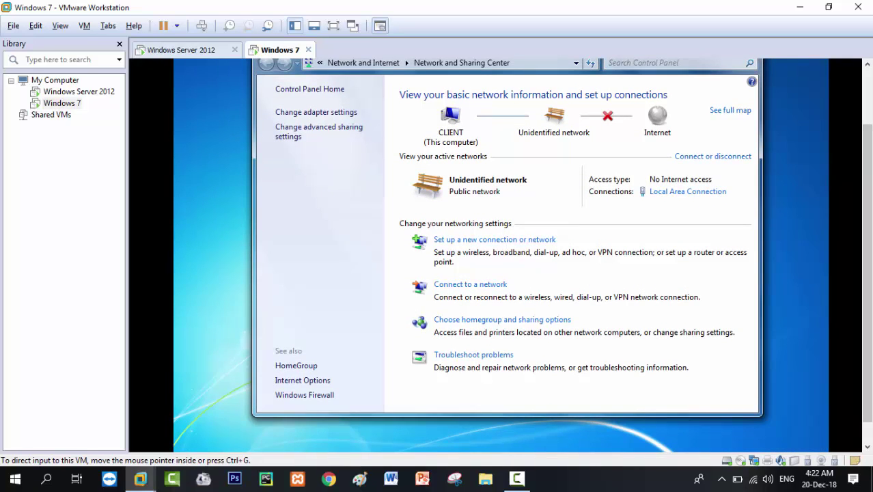
scroll(866, 225, up, 1)
click(744, 72)
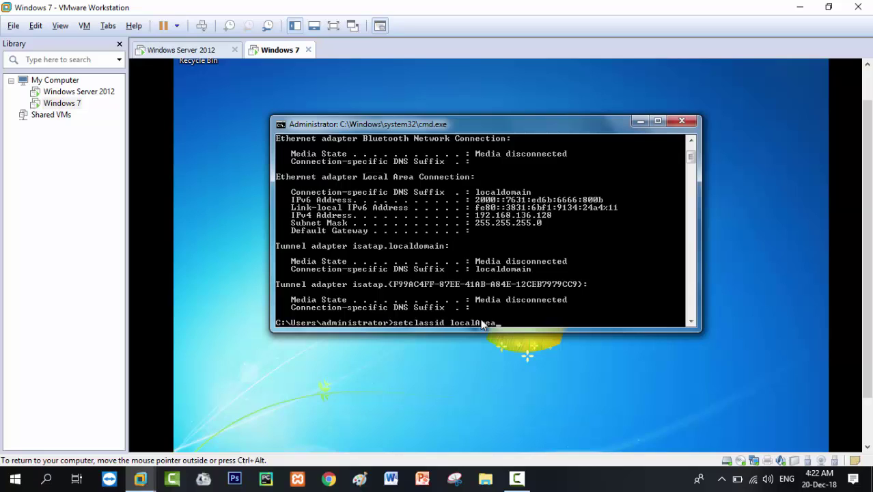
Run 'setclassid localAreaConnection internet', then retry it recapitalized as setClassId; both are unrecognized.
text(Connection internet)
key(Return)
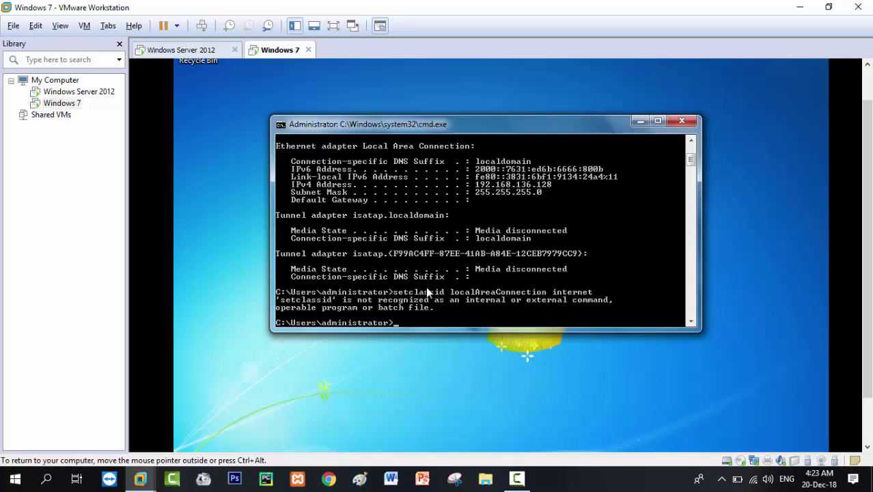
key(Up)
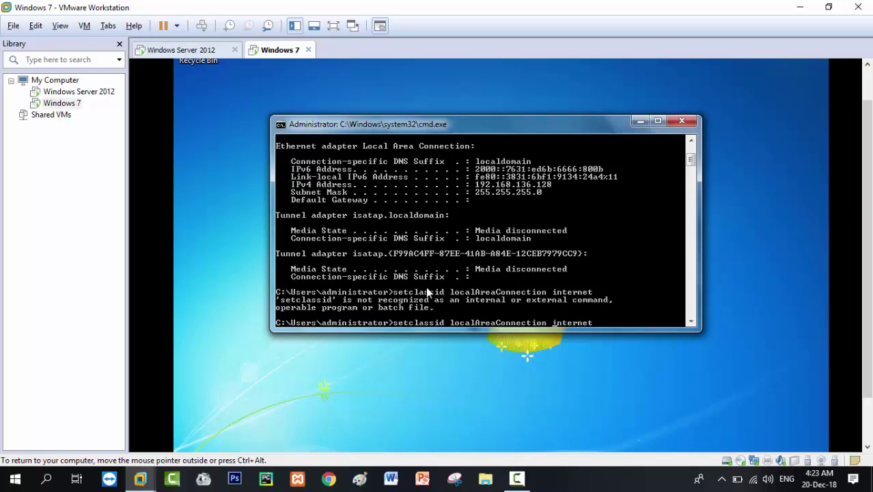
key(Left)
key(Left)
key(Left)
key(Left)
key(Left)
key(Left)
key(Left)
key(Left)
key(Left)
key(Left)
key(Left)
key(Left)
key(Right)
key(Delete)
text(I)
key(Left)
key(Left)
key(Left)
key(Left)
key(Left)
key(BackSpace)
text(C)
key(Return)
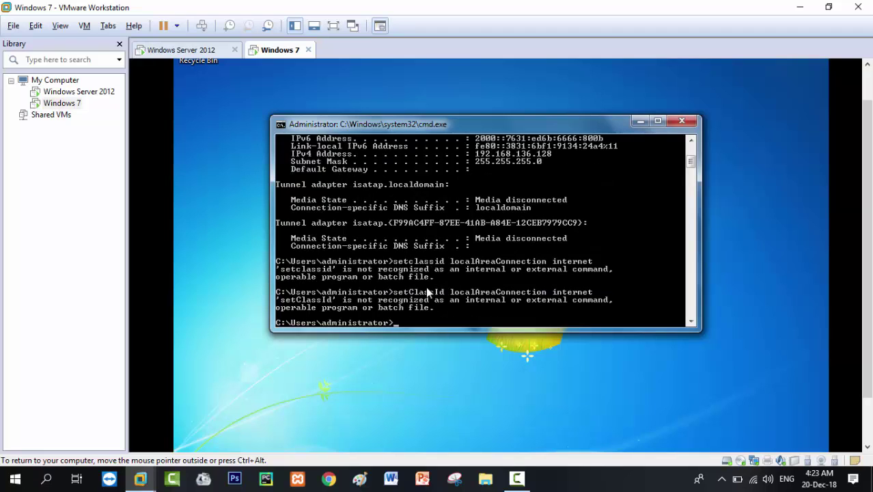
Rework the command into 'set classid localAreaConnection internet' and run it, getting an undefined-variable error.
key(Up)
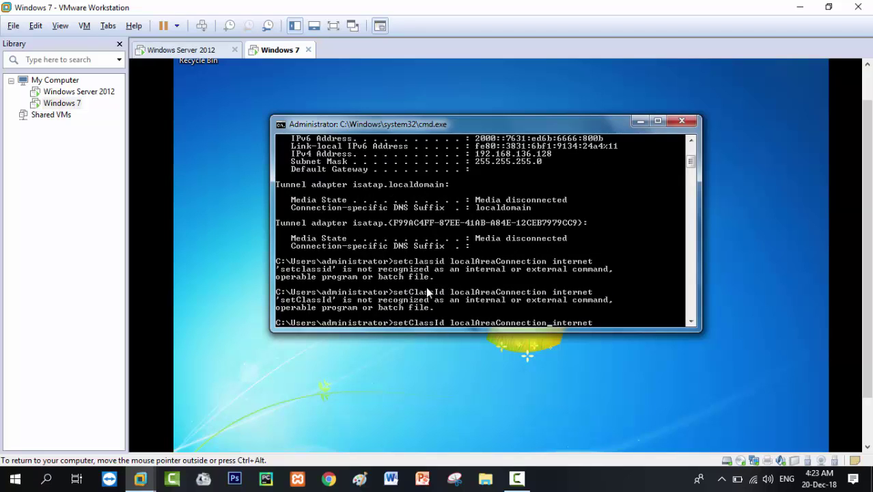
key(BackSpace)
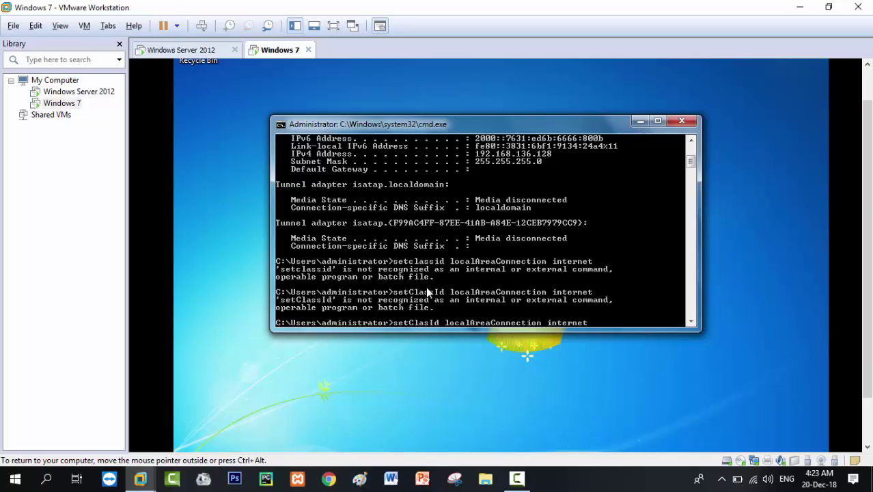
key(BackSpace)
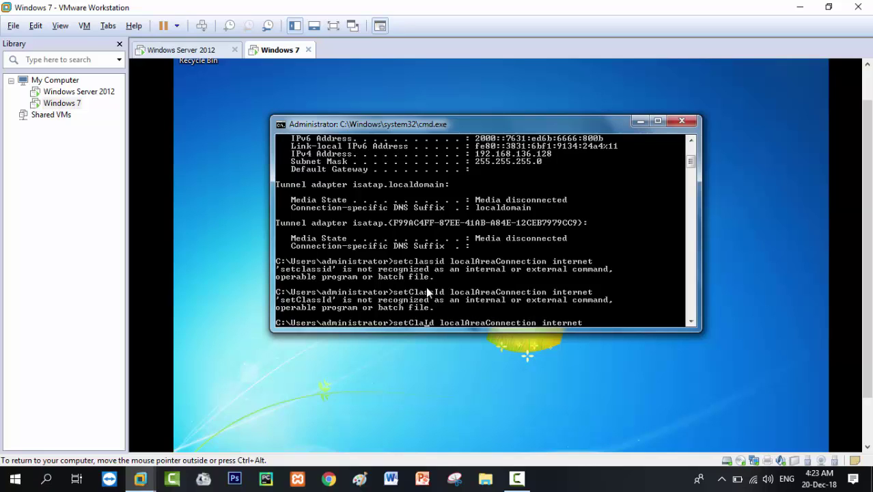
text(i)
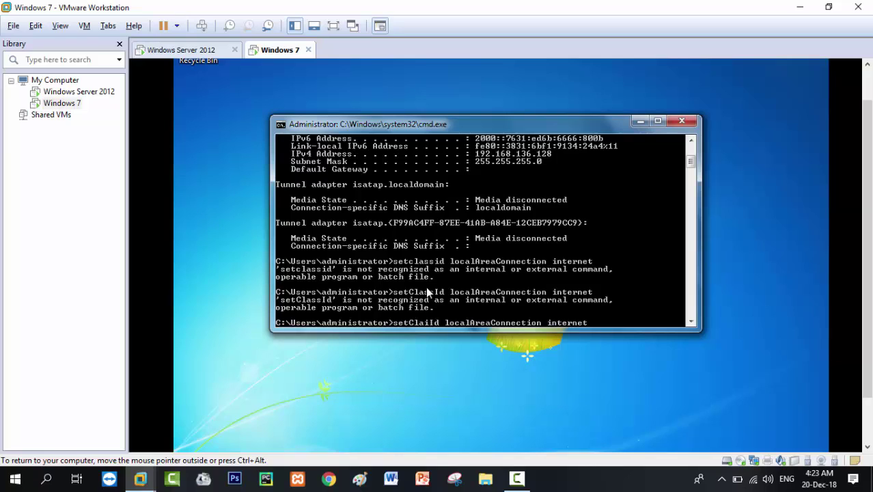
key(BackSpace)
key(BackSpace)
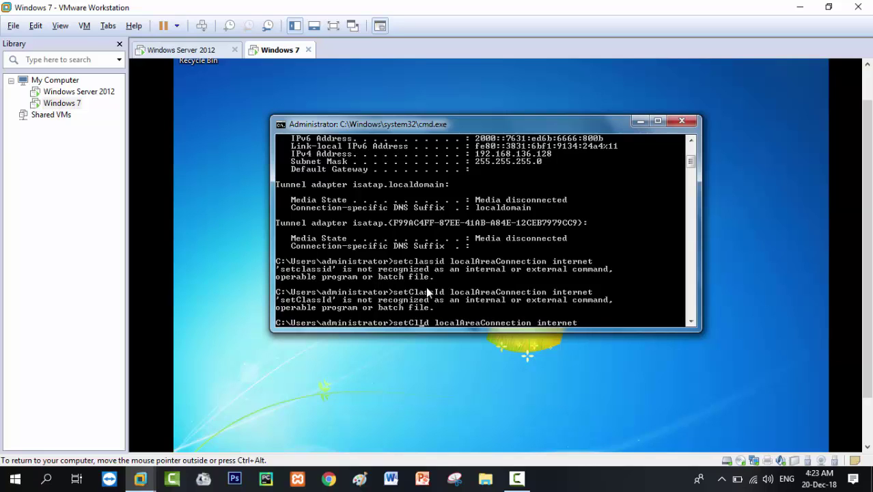
text(ass)
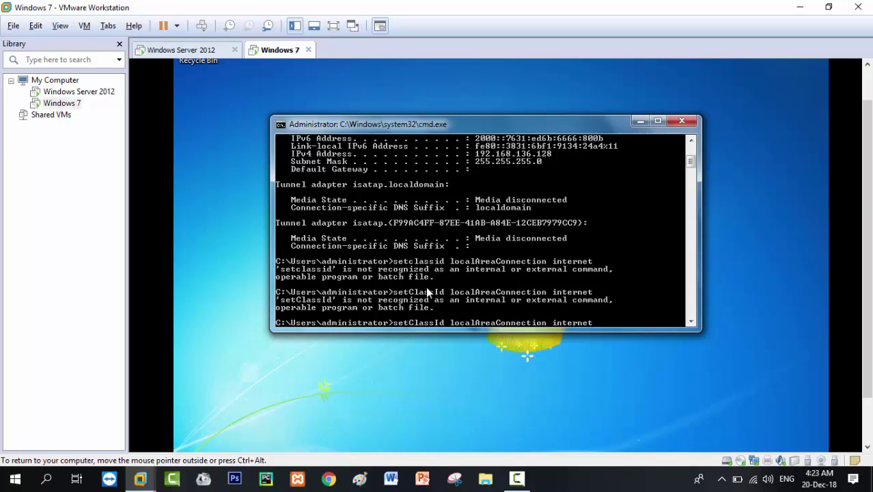
key(BackSpace)
text(i)
key(Left)
key(Left)
key(Left)
key(Left)
key(Left)
key(BackSpace)
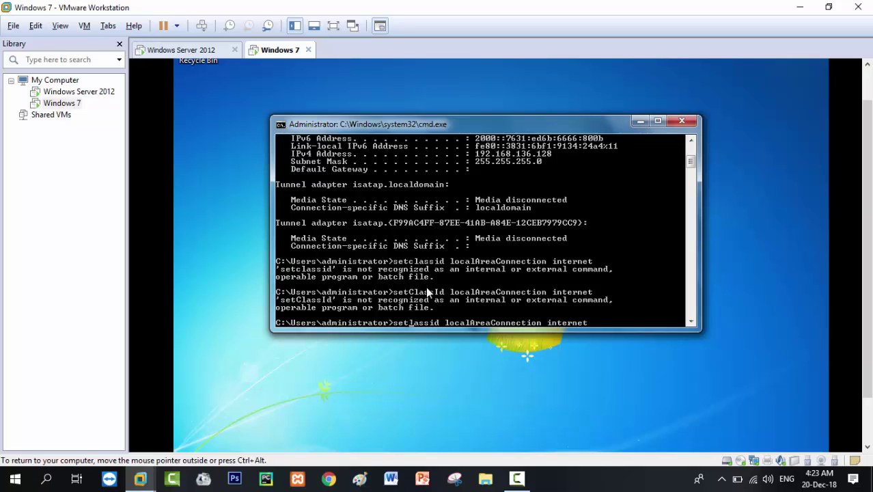
text(c)
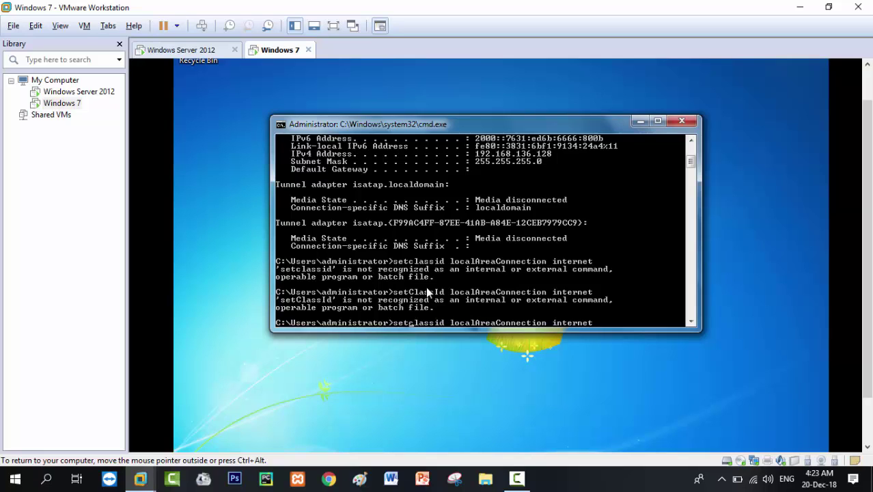
key(Return)
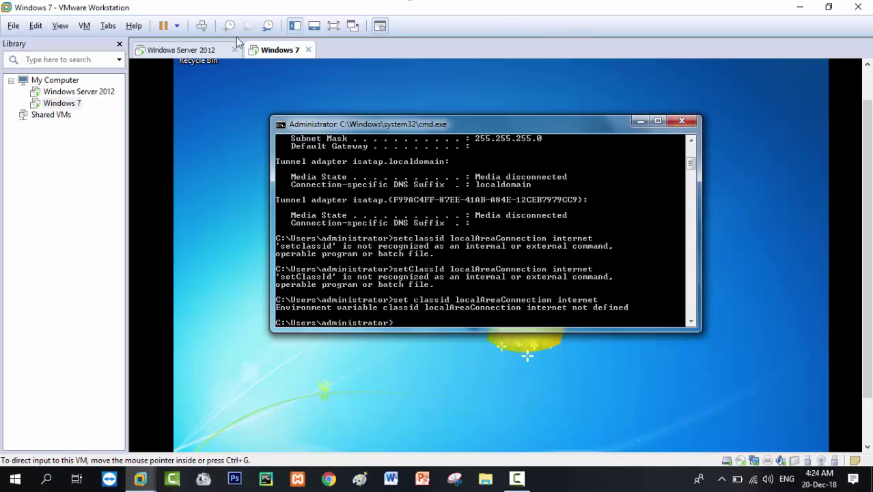
On the Windows Server 2012 VM, display and refresh the DHCP IPv4 statistics showing 1 address in use.
click(214, 52)
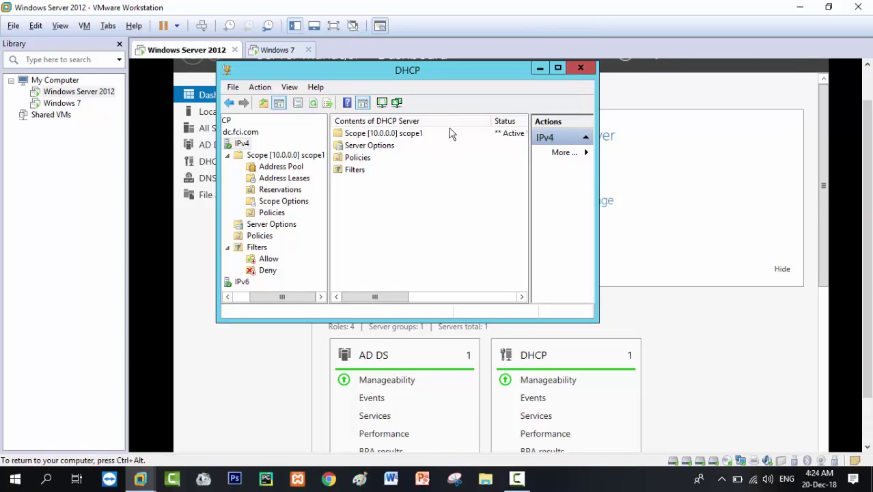
right_click(241, 145)
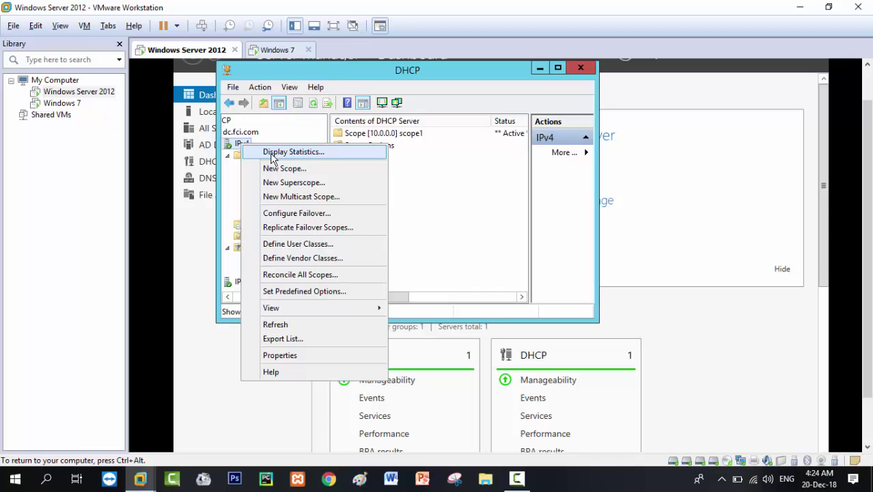
click(273, 154)
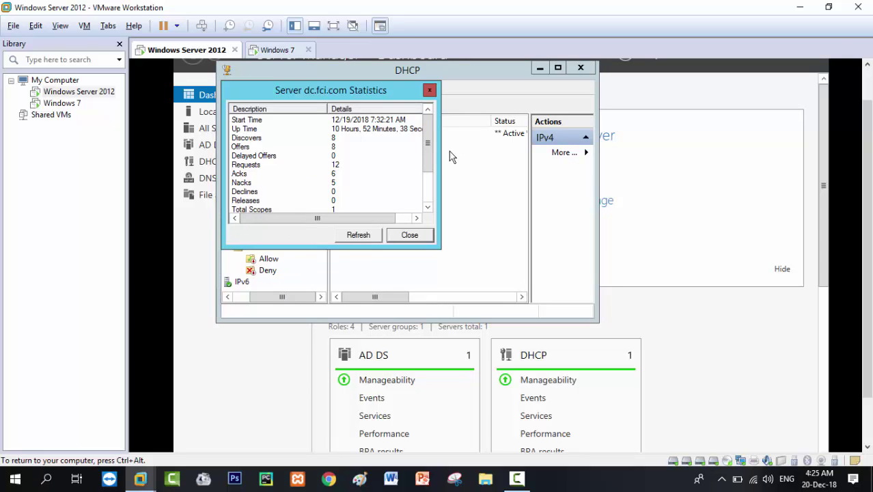
drag(431, 155, 431, 185)
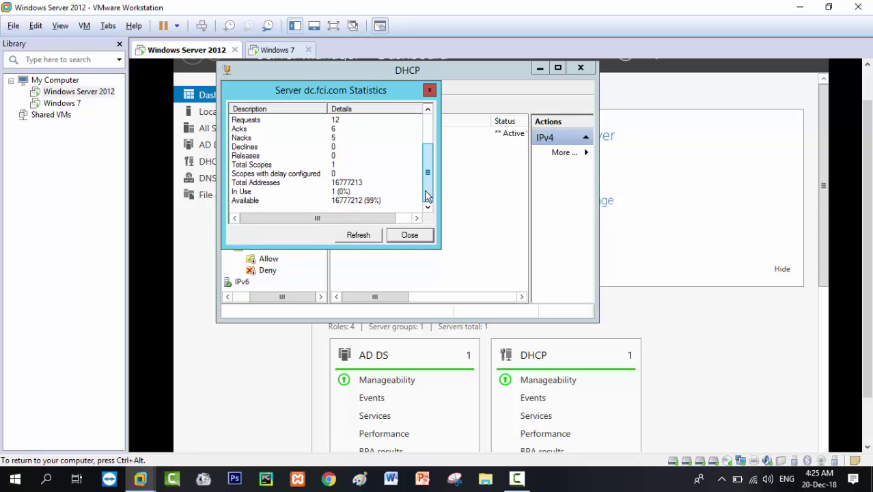
click(373, 236)
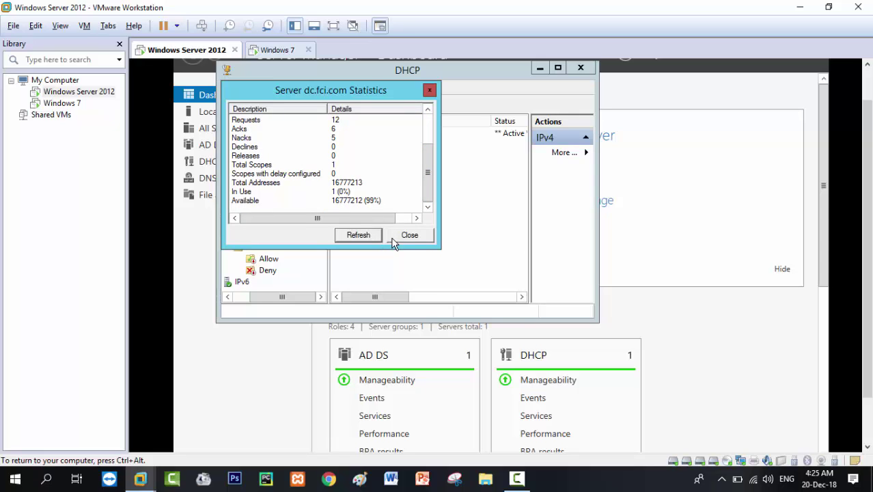
Close the Server Statistics dialog to return to IPv4 contents with scope1 (10.0.0.0).
click(395, 238)
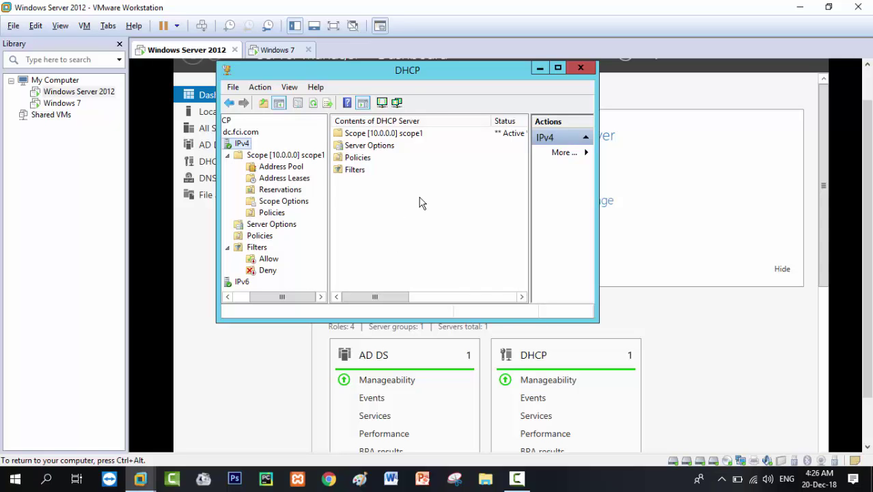
Close the server's DHCP console, switch to Windows 7, and close its Command Prompt.
click(581, 68)
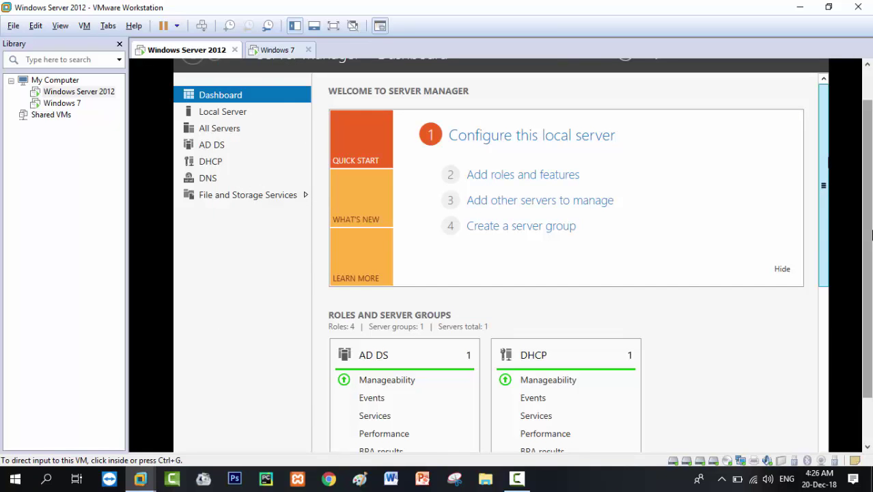
click(278, 51)
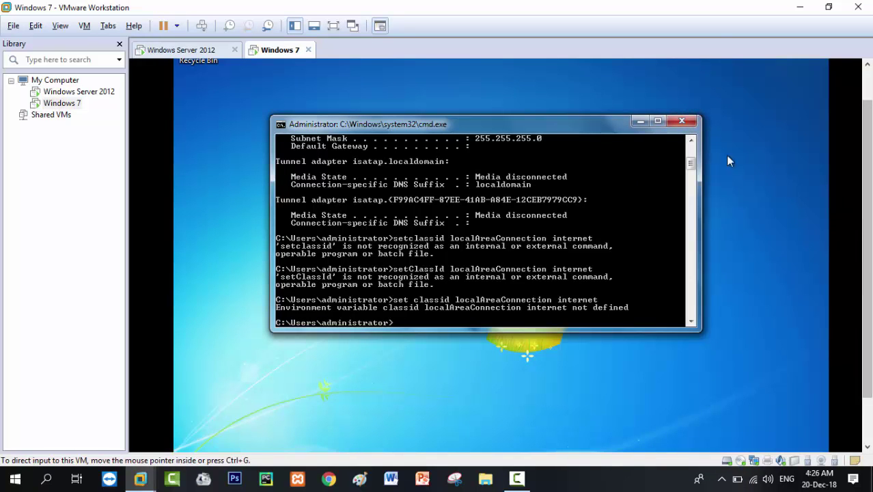
click(690, 122)
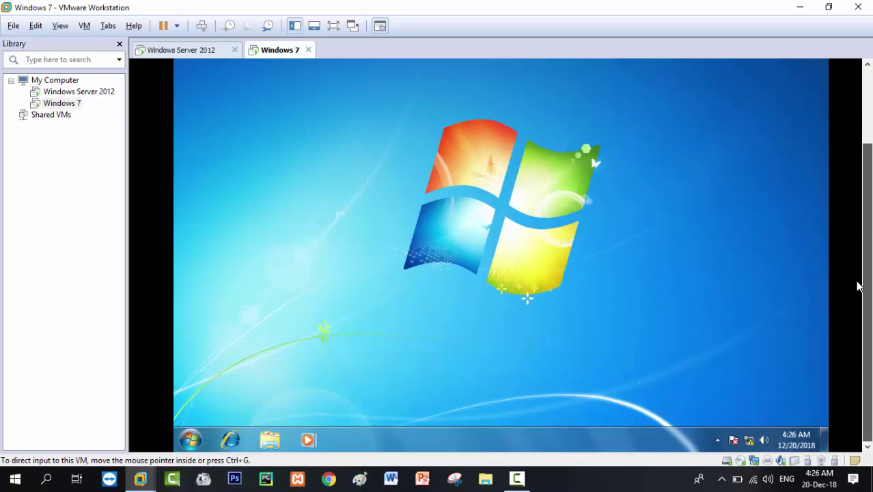
Set Local Area Connection's IPv6 to obtain an address automatically and close the network windows.
click(749, 440)
right_click(749, 440)
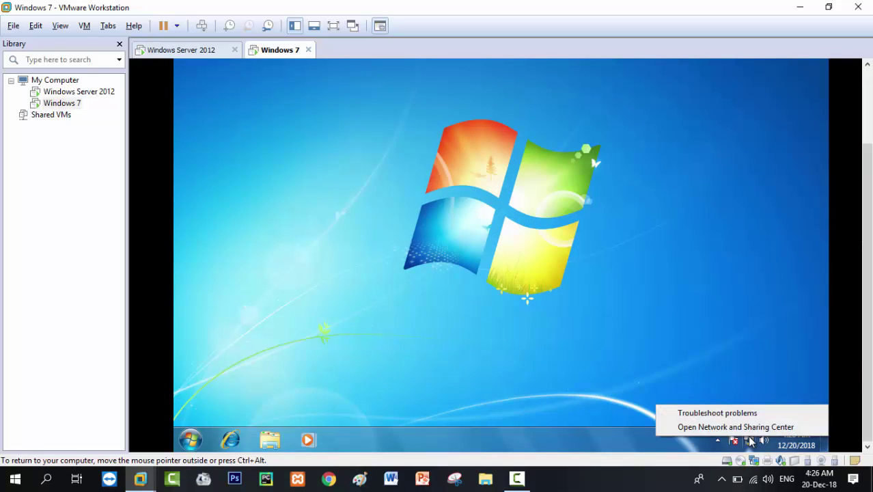
click(746, 427)
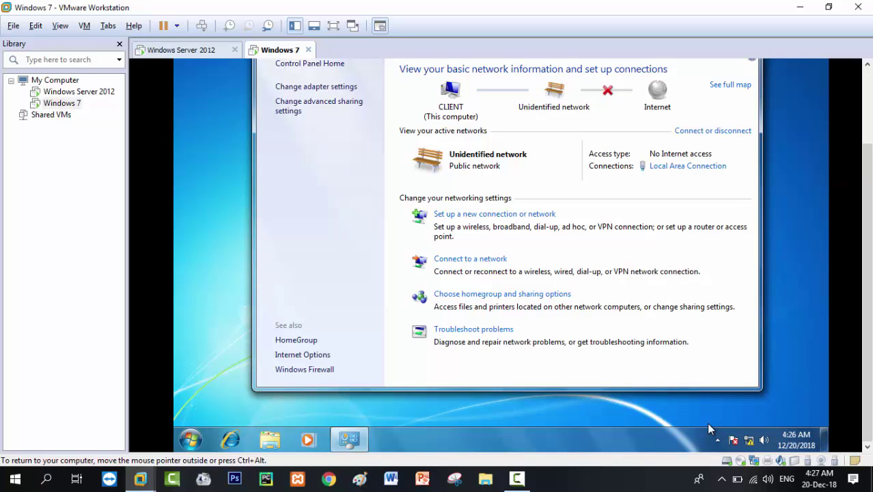
click(710, 169)
click(430, 308)
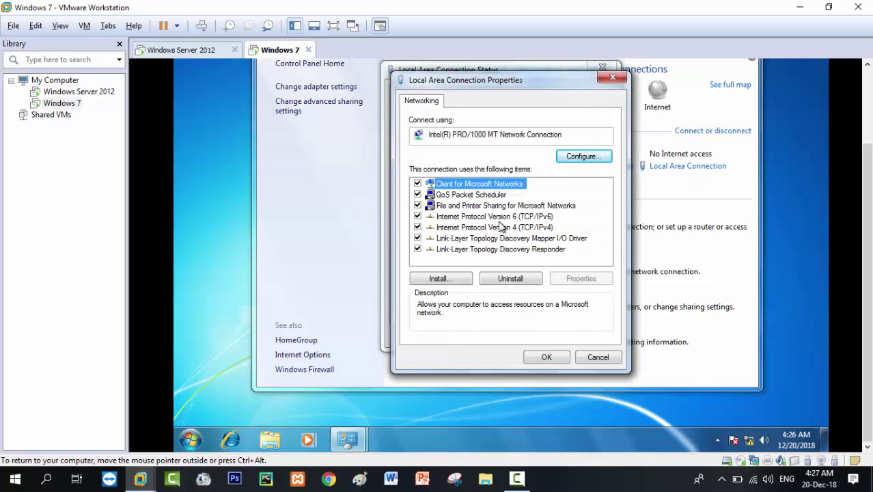
double_click(502, 217)
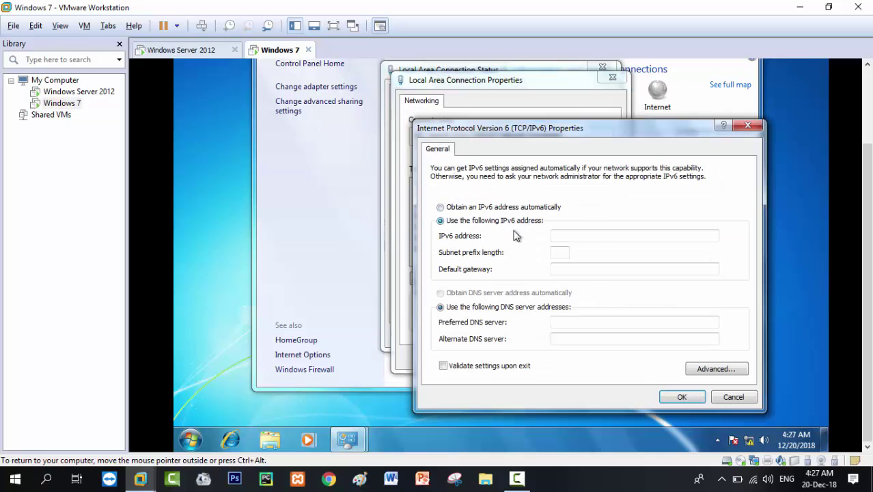
click(441, 208)
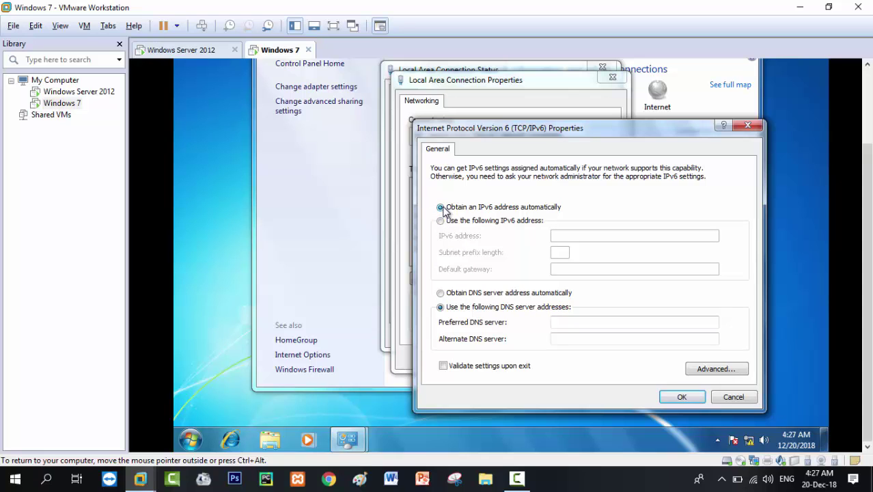
click(680, 397)
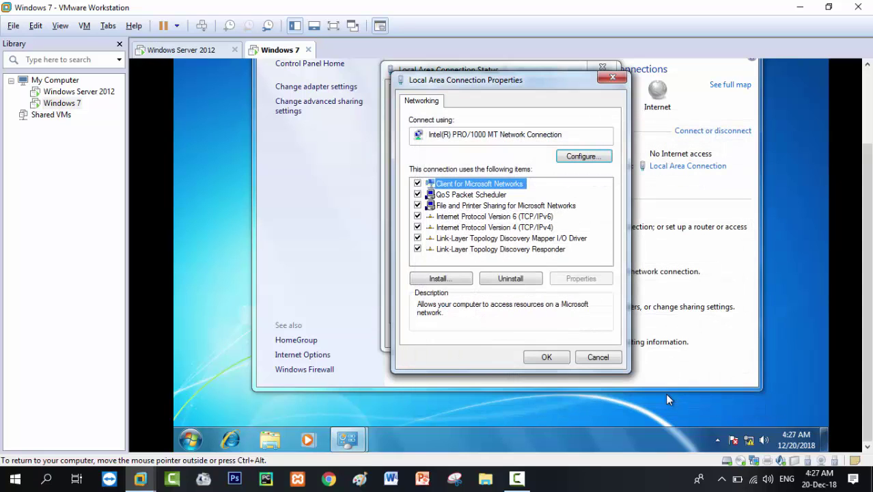
click(556, 356)
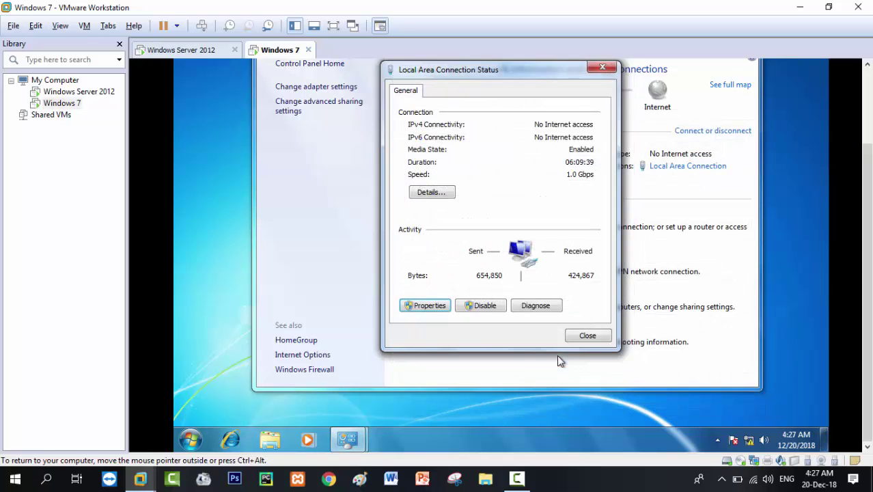
click(580, 338)
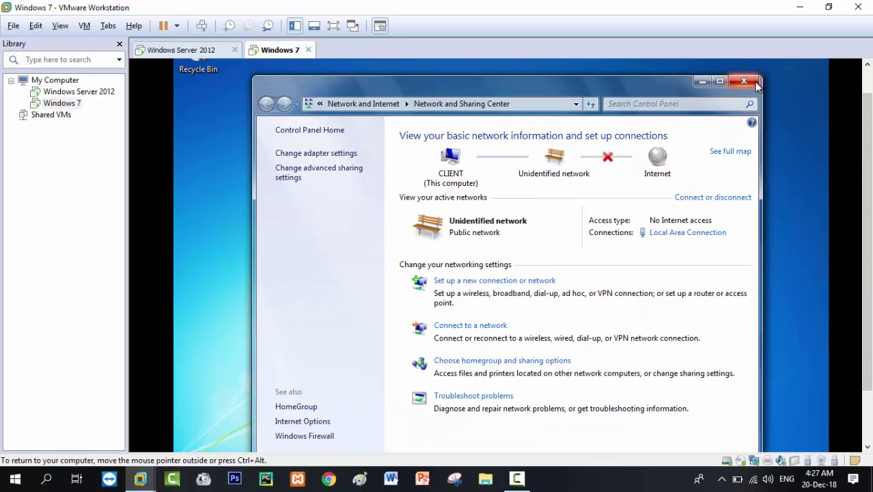
click(755, 83)
right_click(594, 156)
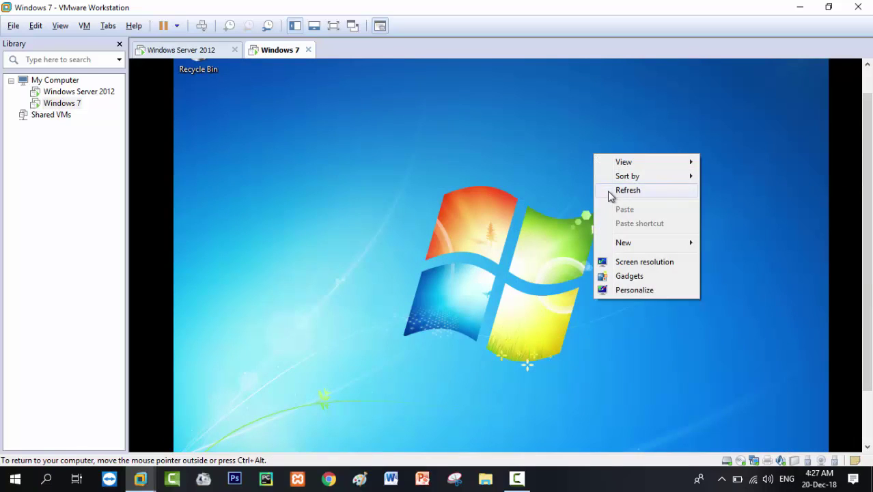
Refresh the Windows 7 desktop, then launch the DHCP console on the Windows Server 2012 VM.
click(611, 191)
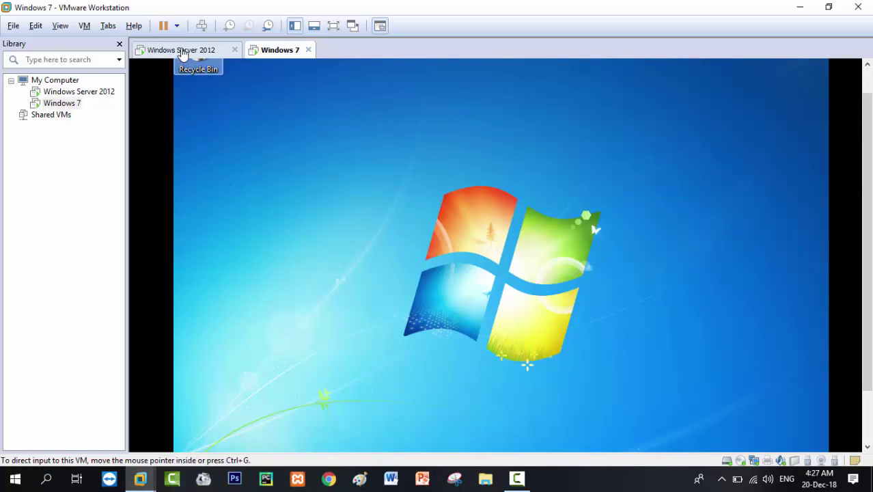
click(182, 52)
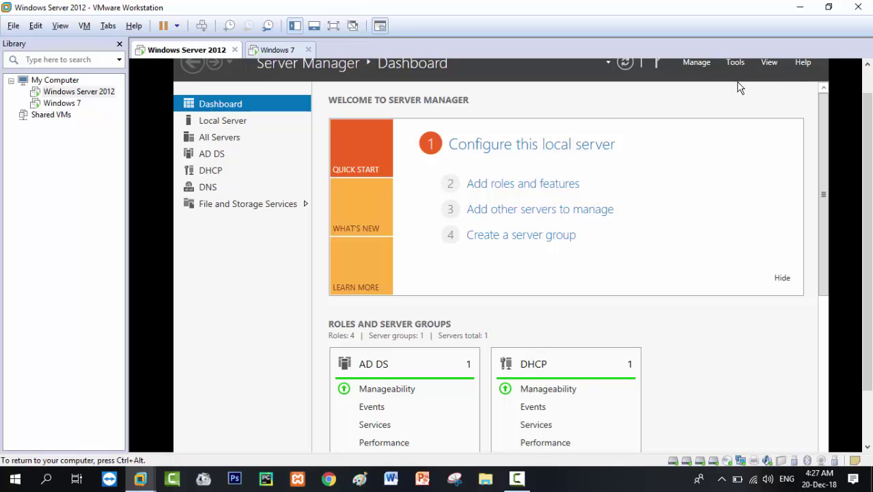
click(735, 62)
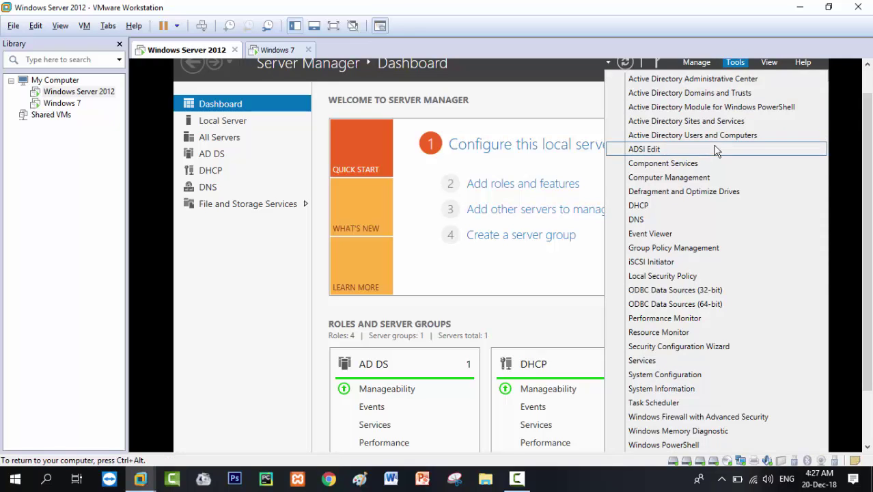
click(629, 203)
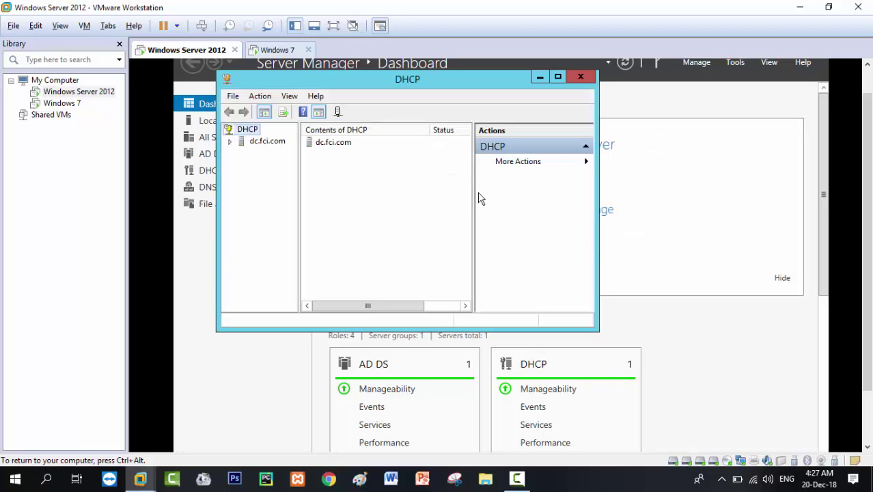
Expand dc.fci.com and IPv6, refresh IPv6 twice to confirm it has no scopes, and return to Windows 7.
double_click(271, 145)
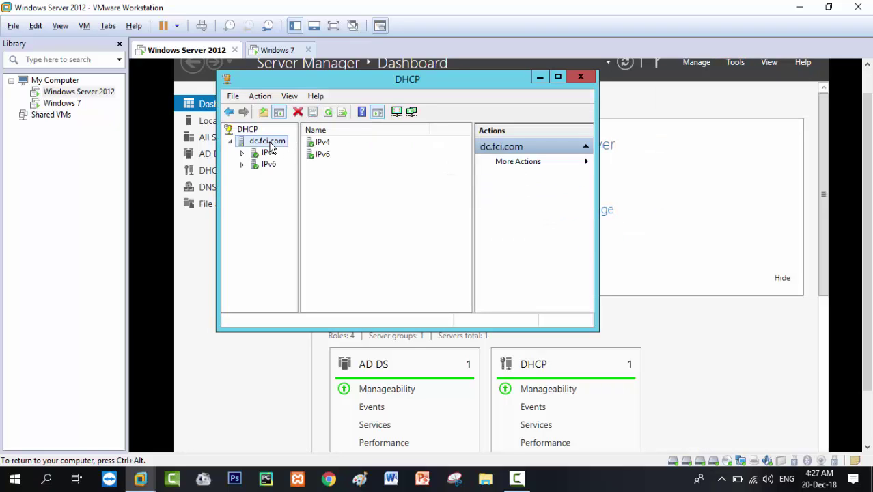
double_click(268, 164)
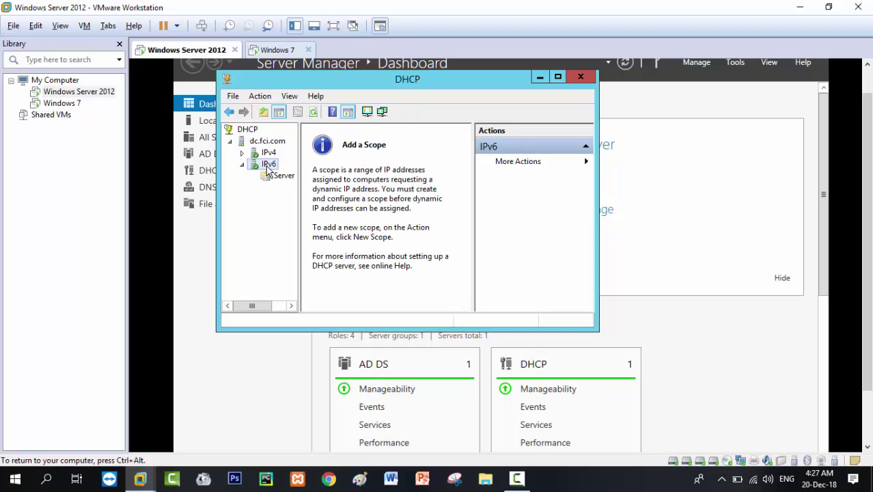
click(279, 178)
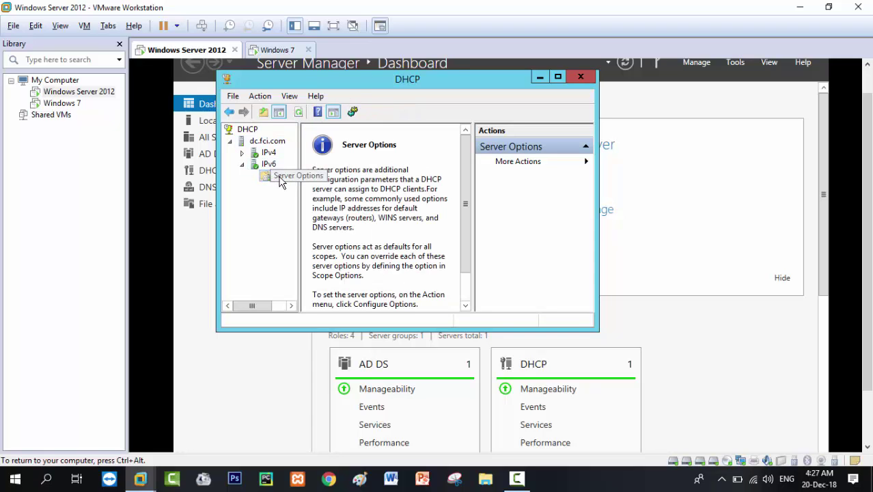
right_click(267, 165)
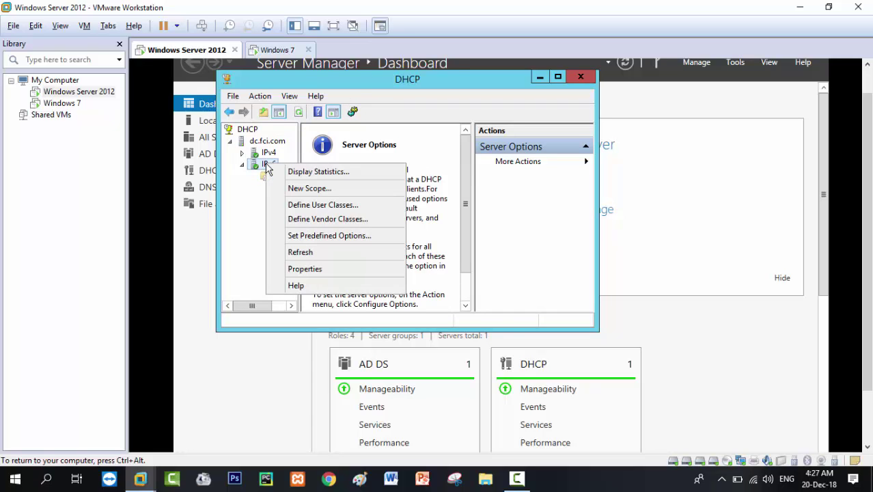
click(292, 252)
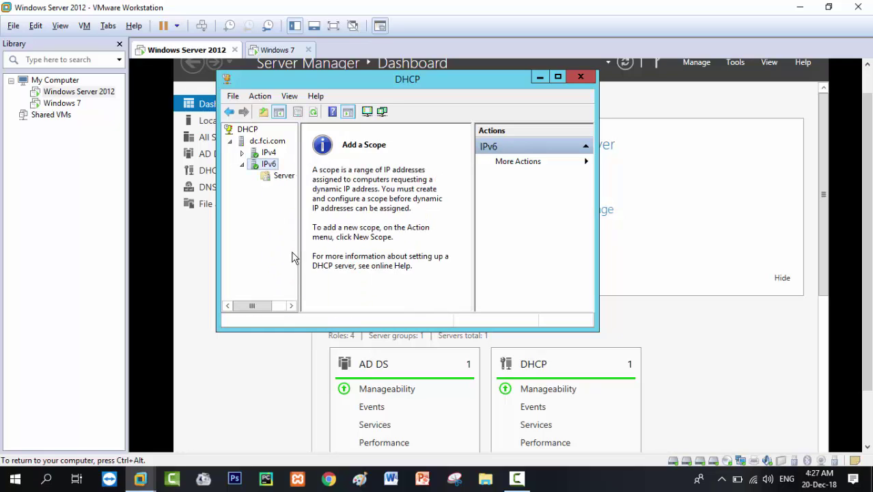
right_click(264, 164)
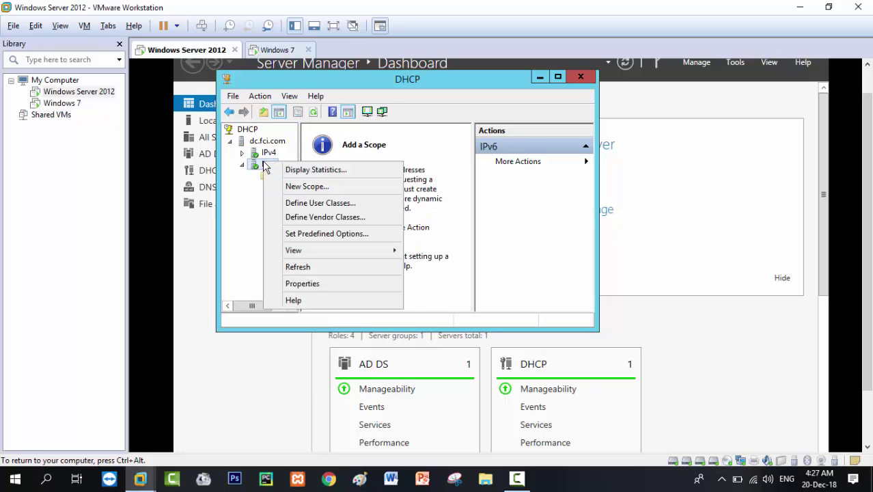
click(298, 268)
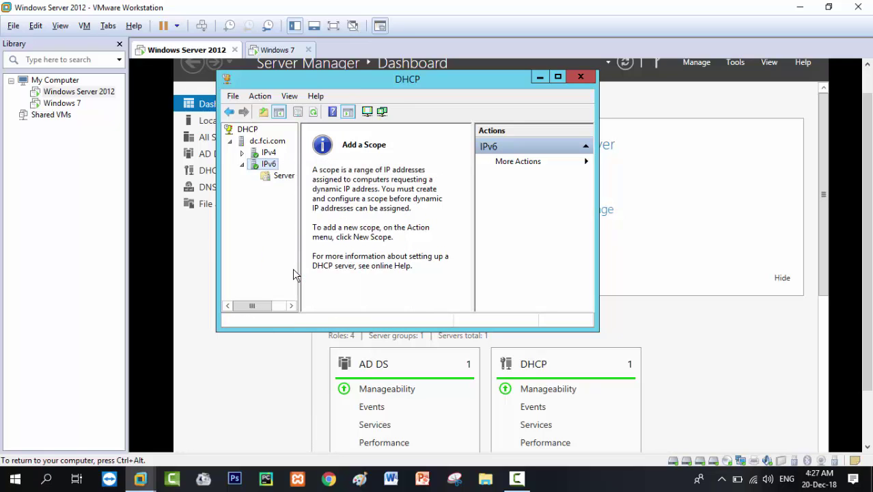
click(276, 185)
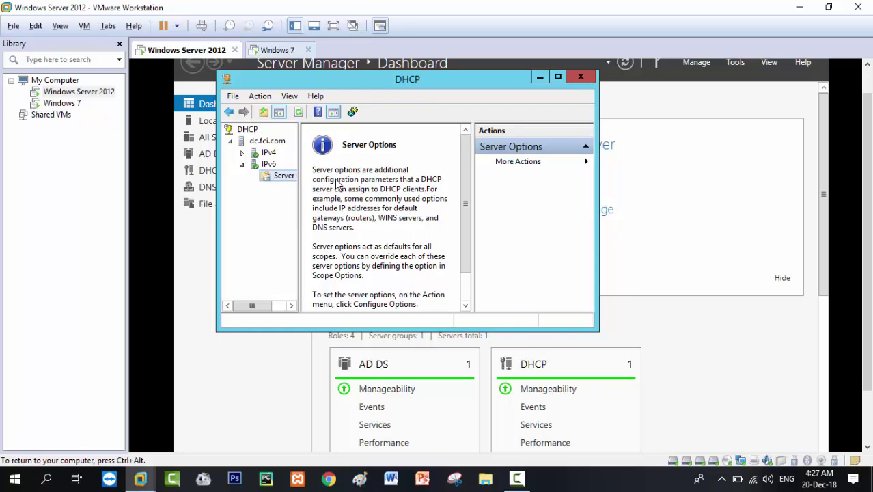
click(277, 52)
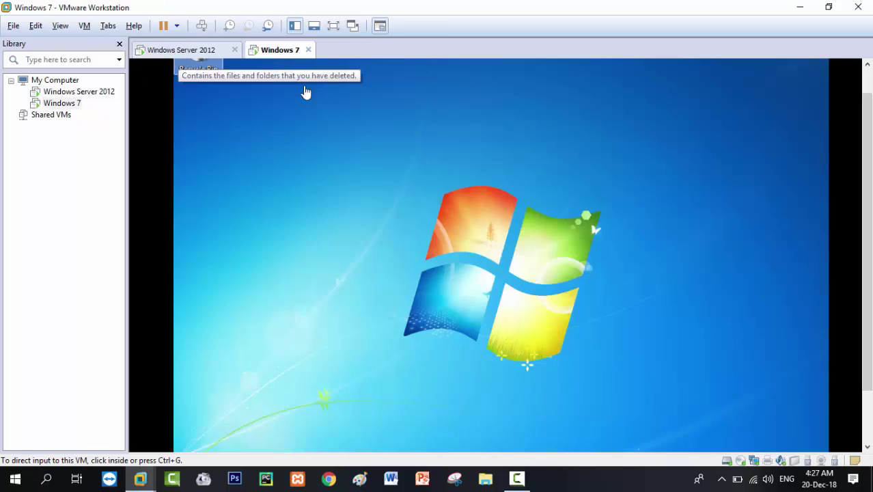
Refresh the Windows 7 desktop four times.
right_click(443, 205)
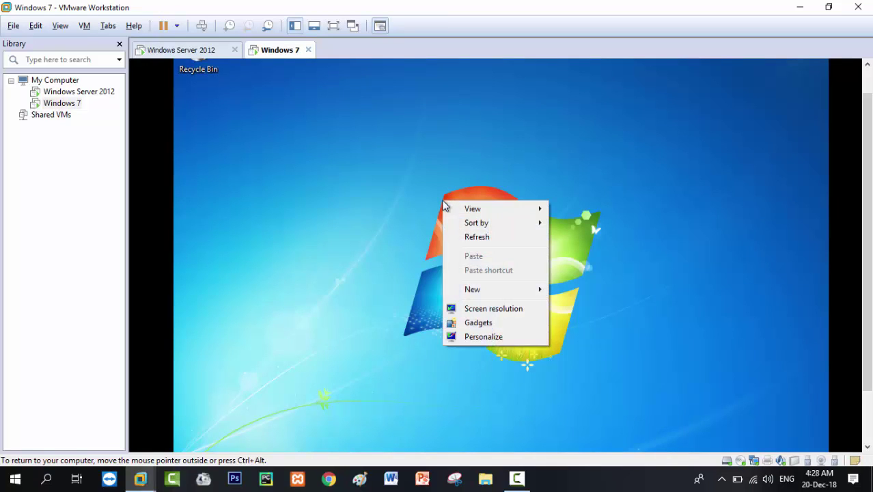
click(457, 236)
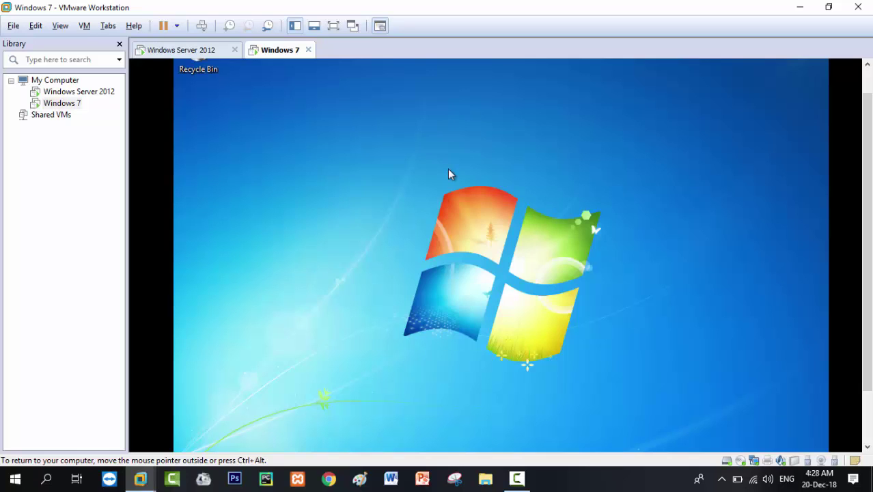
right_click(448, 170)
click(476, 207)
right_click(477, 215)
click(495, 248)
right_click(494, 252)
click(509, 283)
On the Windows Server 2012 VM, expand IPv4 to show scope1, collapse IPv6, and widen the tree pane.
click(183, 52)
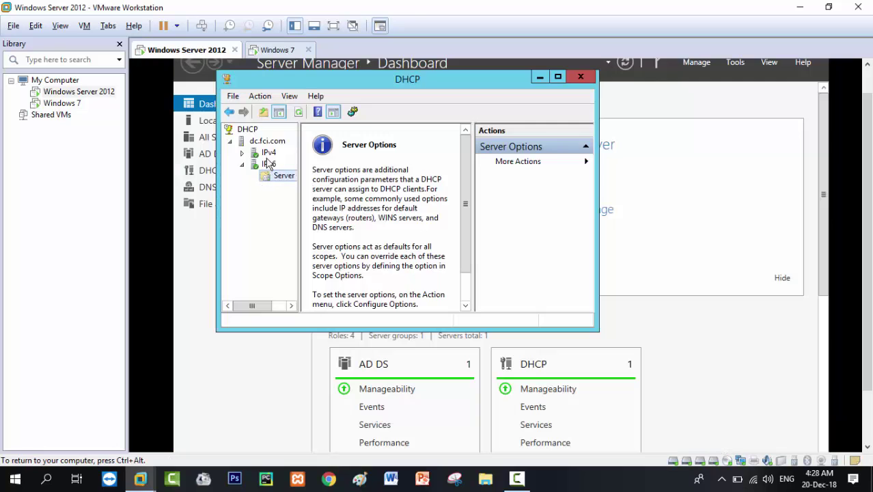
double_click(267, 153)
double_click(263, 211)
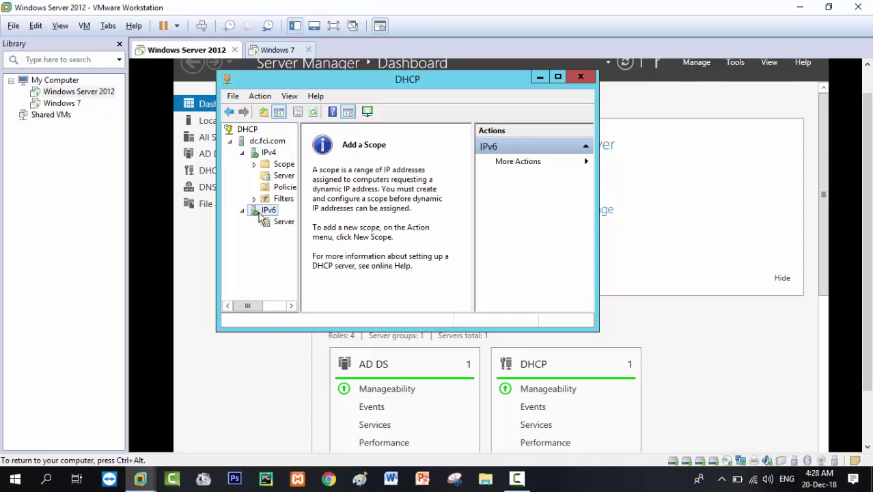
drag(298, 226, 367, 222)
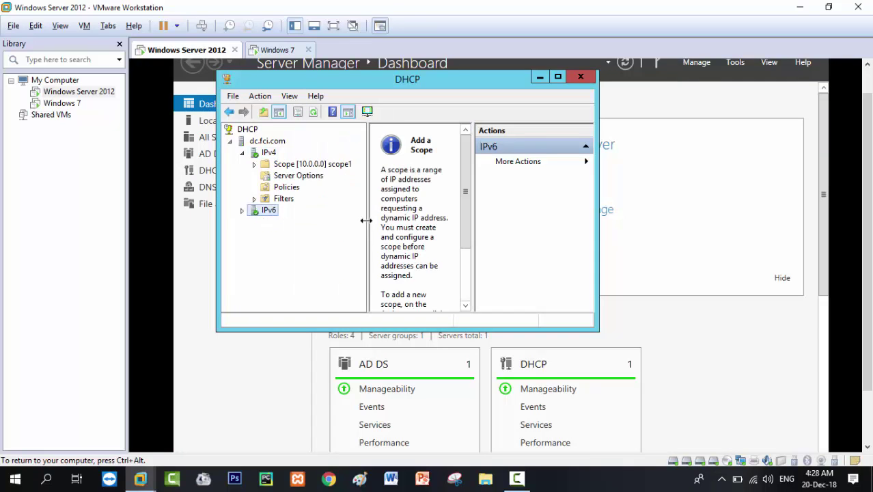
Start a new IPv6 scope named sco2 with prefix 2000::1, advancing to the exclusions page.
double_click(258, 213)
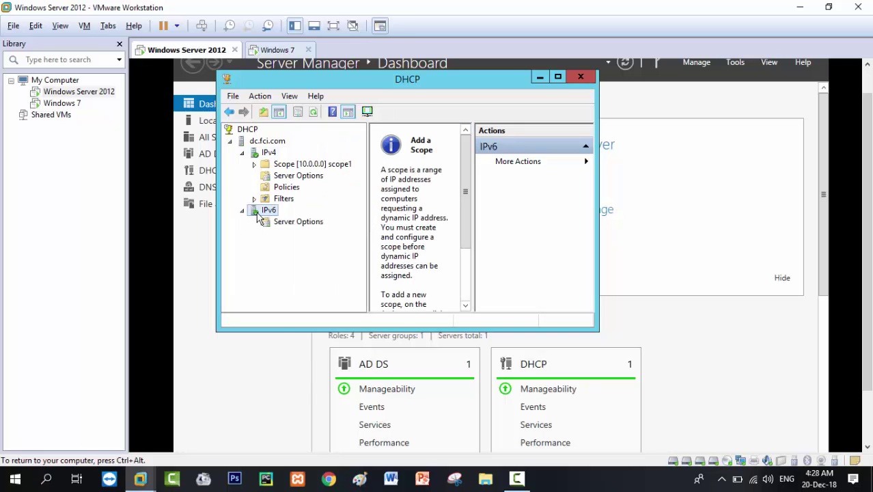
right_click(260, 217)
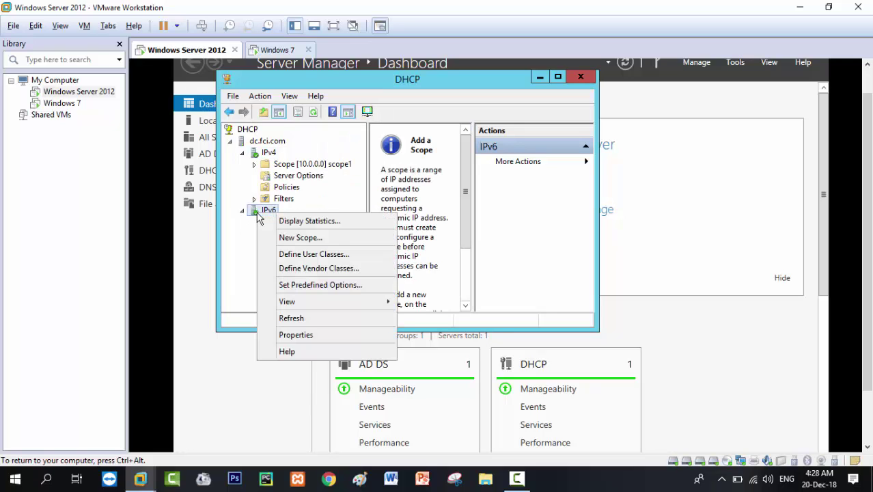
click(283, 237)
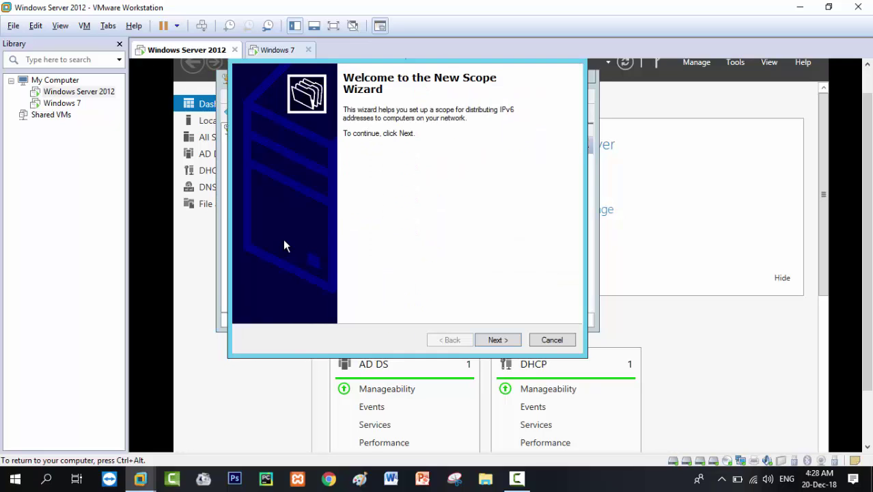
click(512, 344)
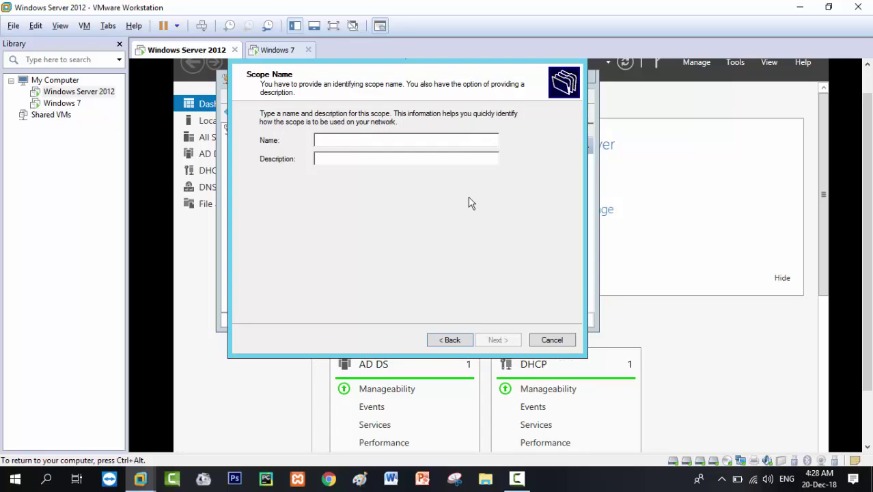
text(sc)
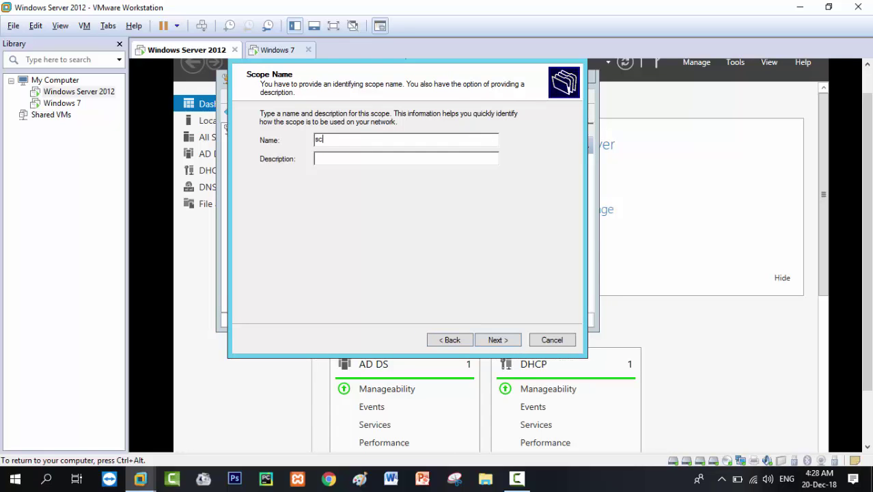
text(o2)
key(Return)
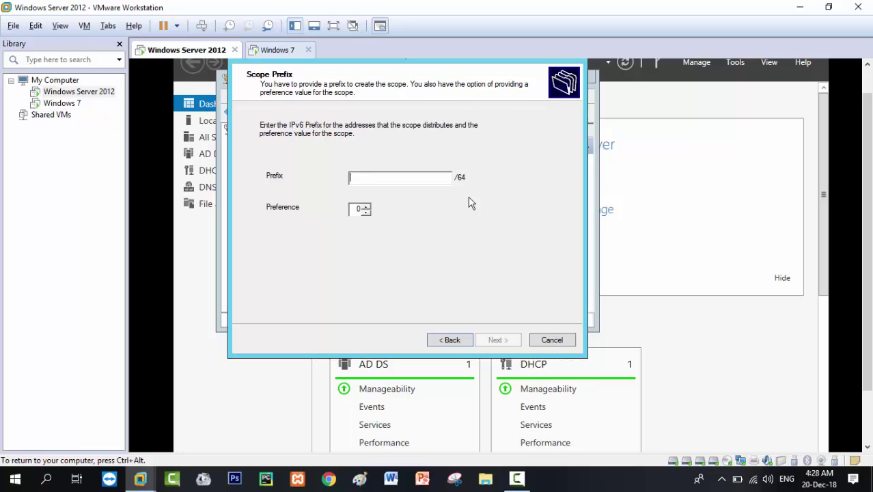
text(2000)
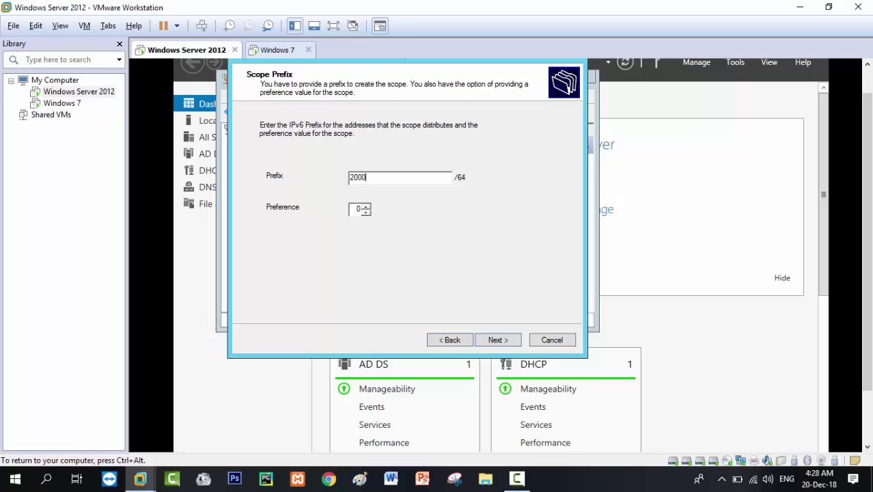
text(::1)
click(497, 340)
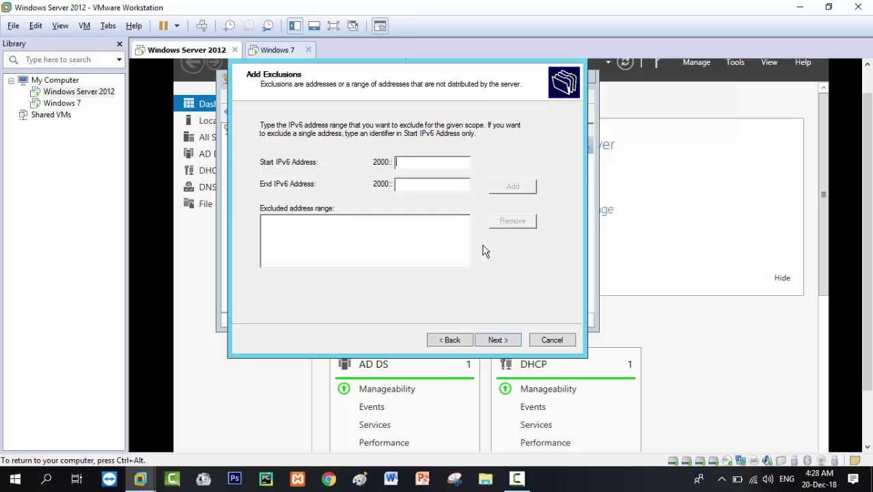
Add 2000::1 as an excluded address for scope sco2.
text(1)
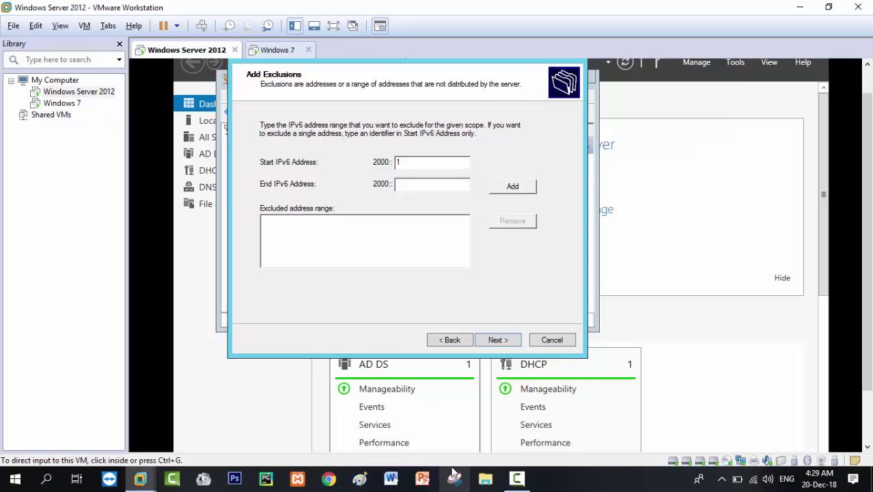
click(523, 482)
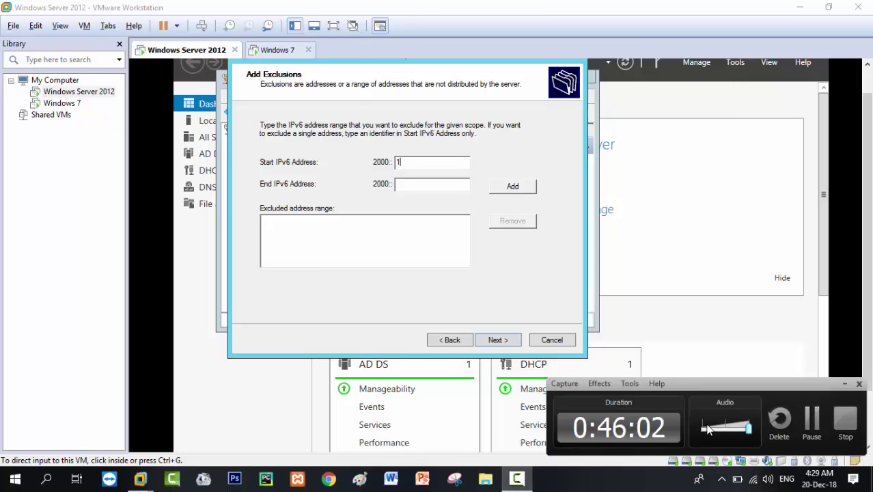
click(813, 428)
click(813, 427)
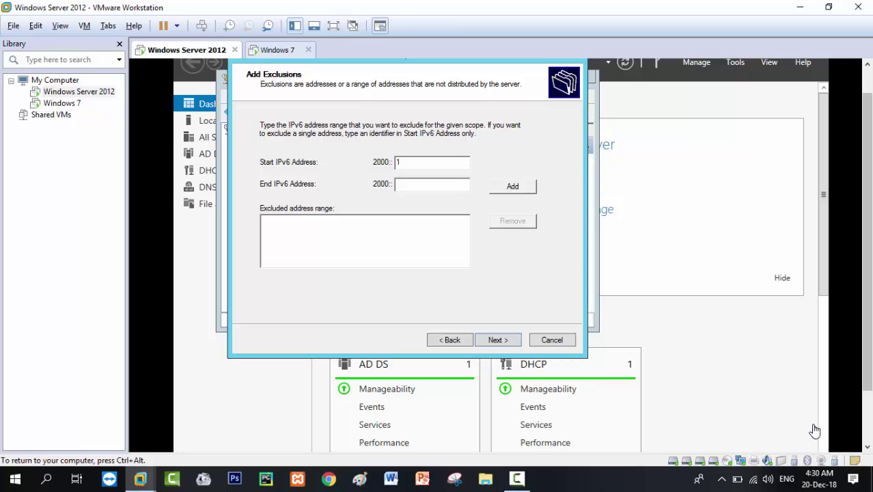
click(499, 194)
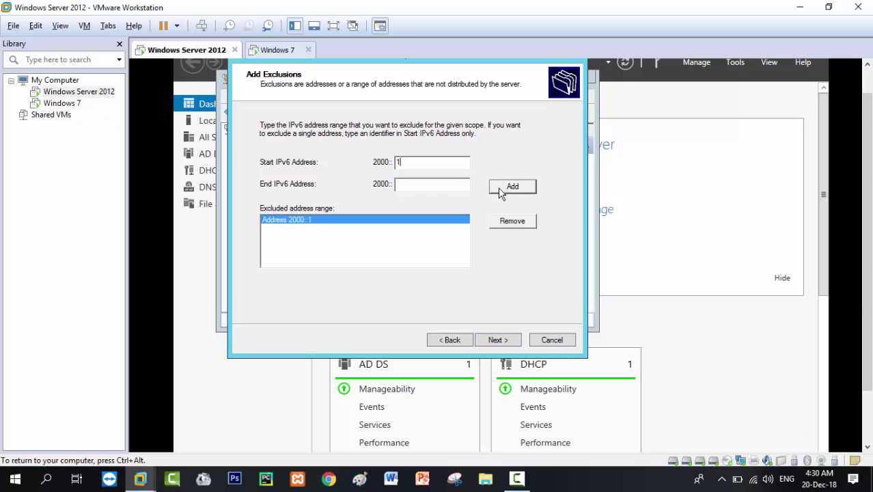
Keep the default 8-day preferred and 12-day valid lifetimes and finish the wizard.
click(489, 344)
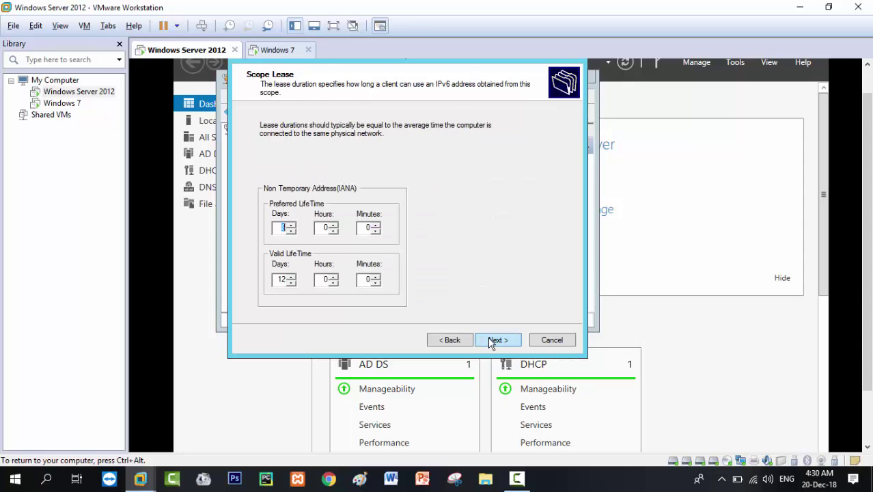
click(491, 341)
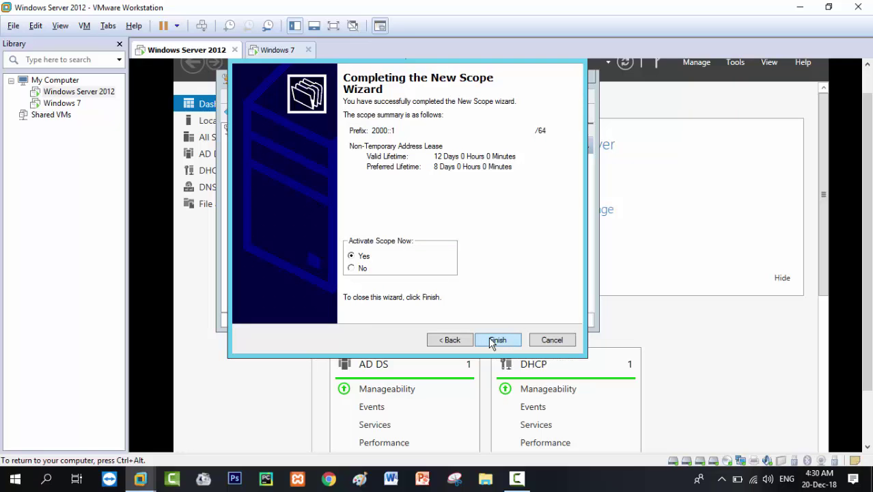
click(497, 341)
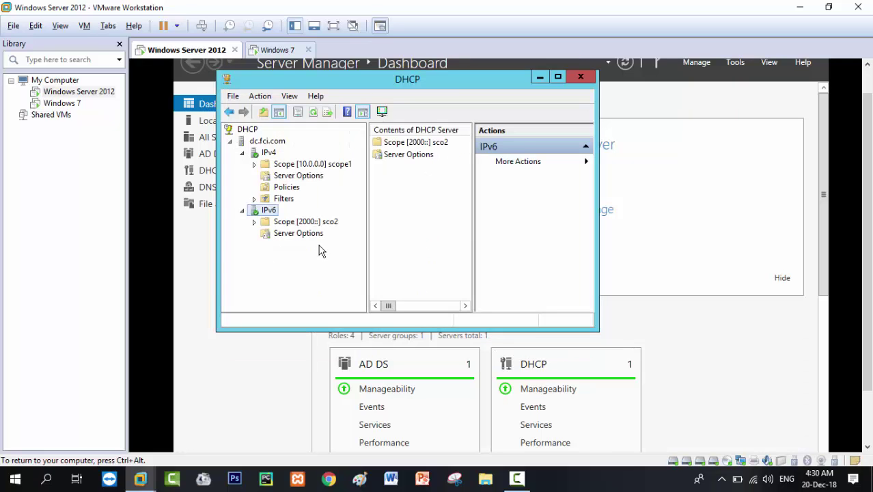
Expand scope sco2, widen the console, and refresh its empty Address Leases list.
double_click(285, 223)
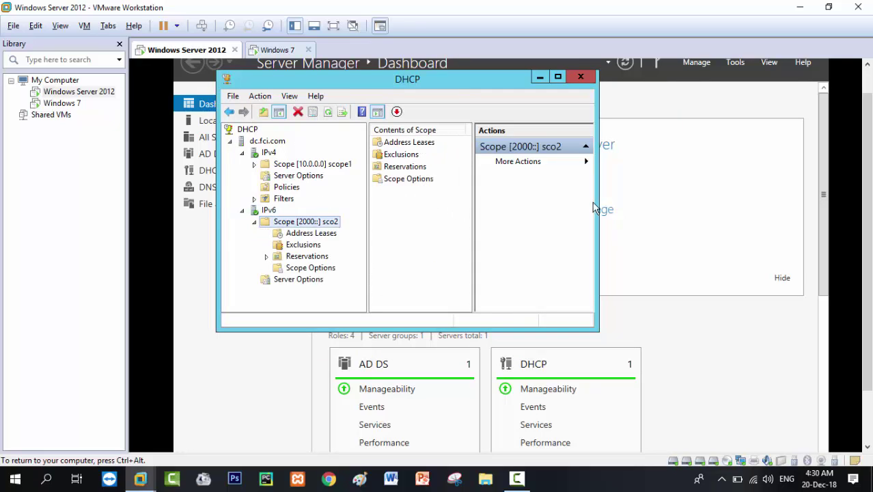
drag(599, 198, 703, 199)
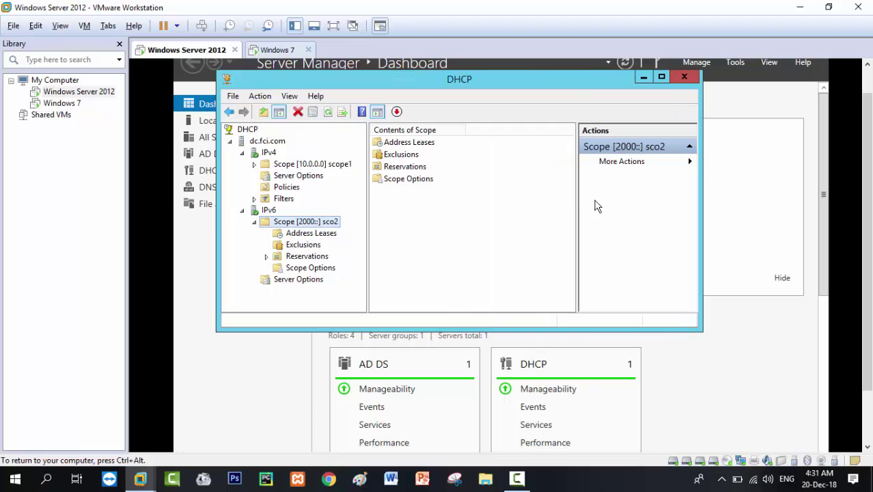
drag(578, 196, 585, 197)
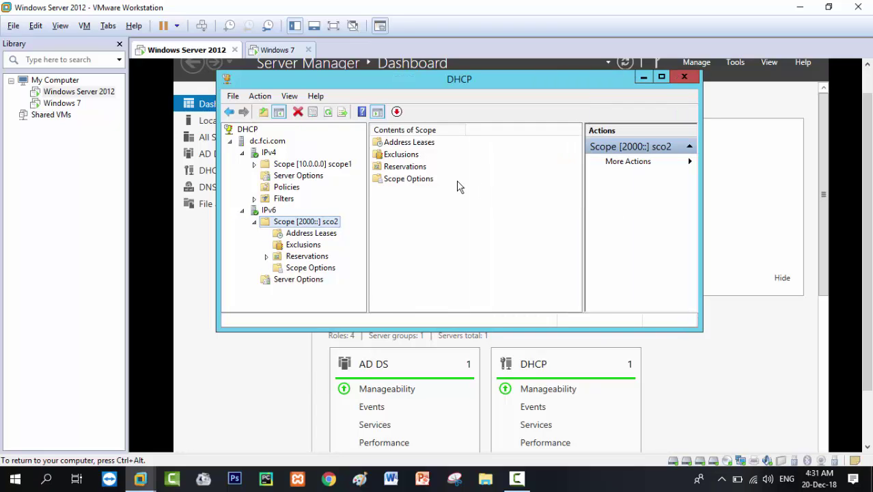
click(398, 143)
double_click(401, 144)
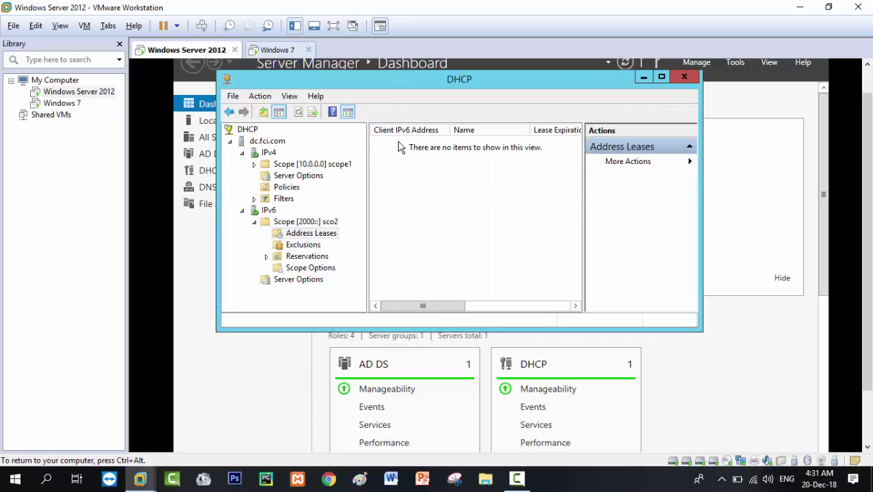
right_click(414, 167)
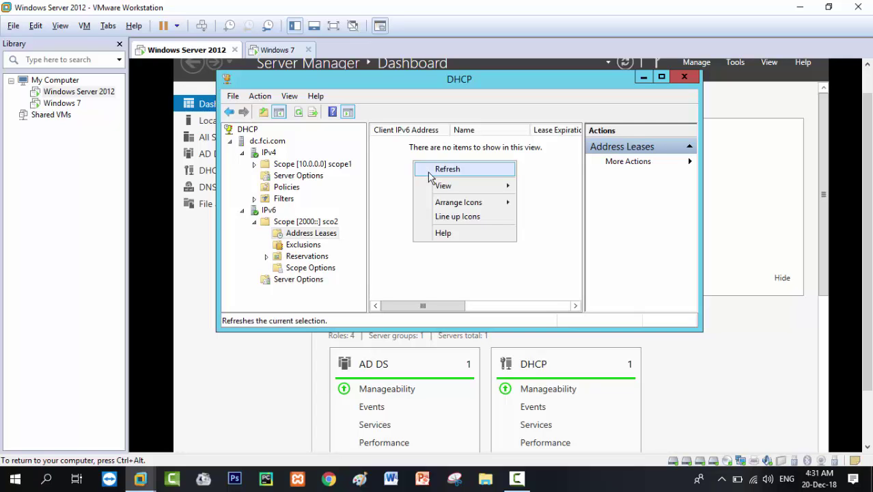
click(431, 173)
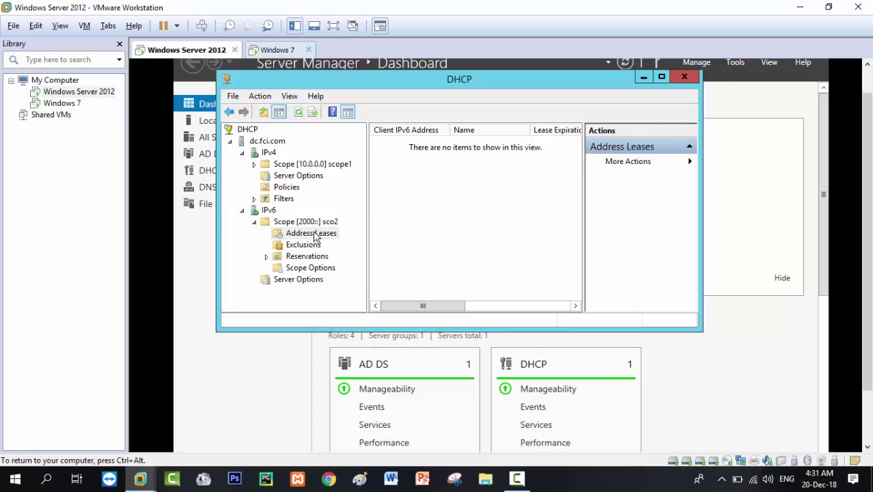
Refresh Address Leases and scope sco2, recheck the empty lease list, then go to Windows 7.
right_click(304, 237)
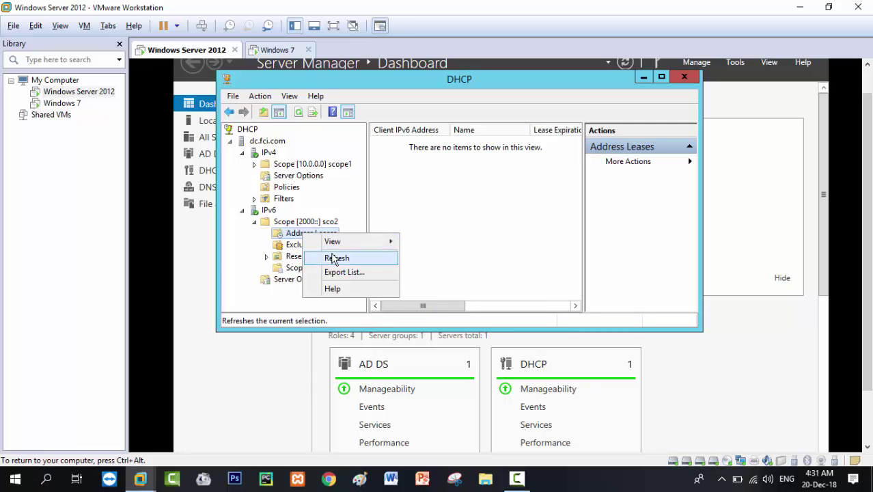
click(335, 257)
click(304, 223)
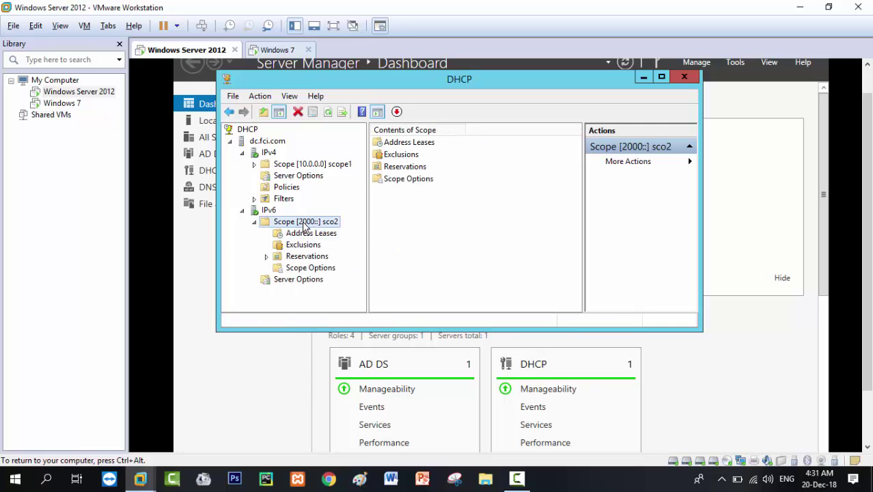
right_click(303, 223)
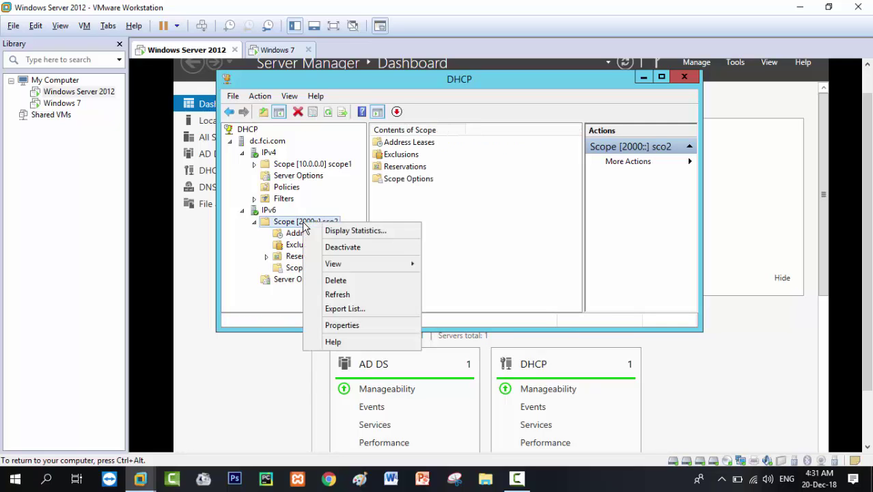
click(330, 295)
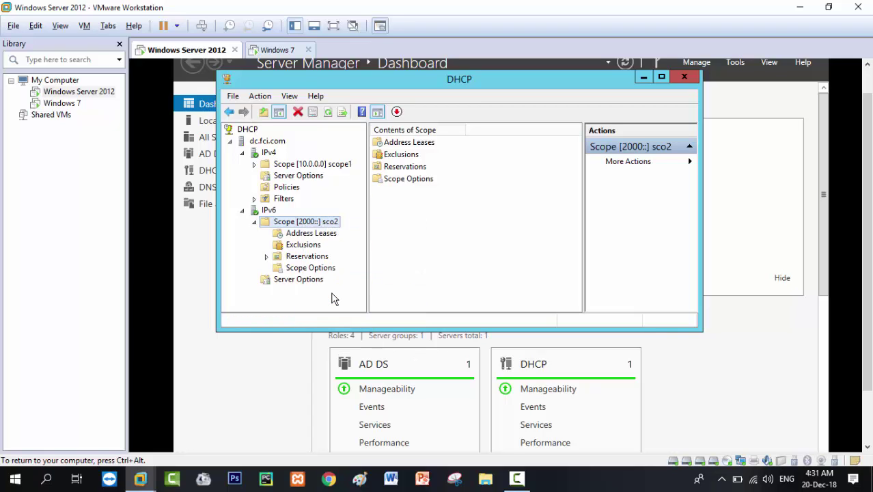
double_click(406, 143)
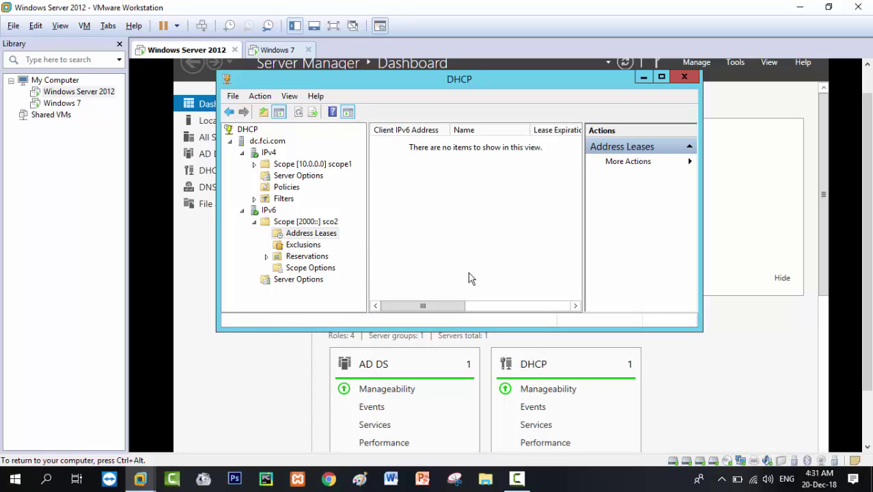
click(270, 50)
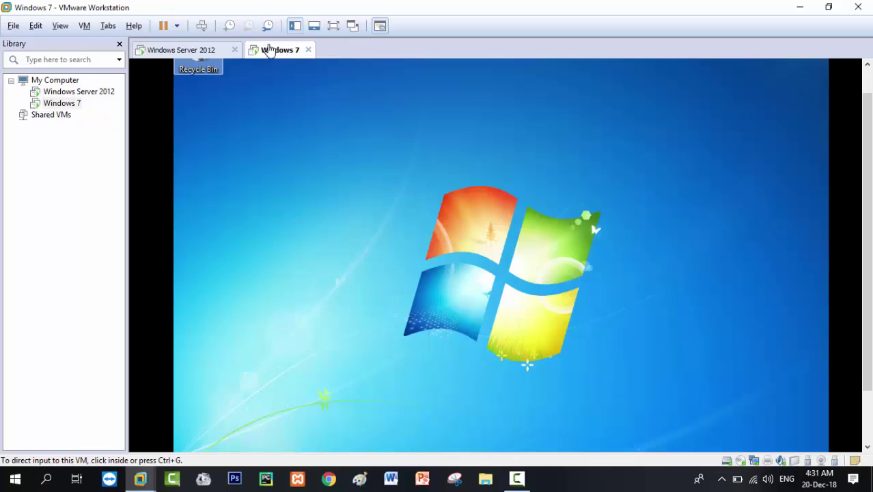
On Windows 7, check that Local Area Connection's IPv6 properties are set to obtain addresses automatically.
right_click(456, 203)
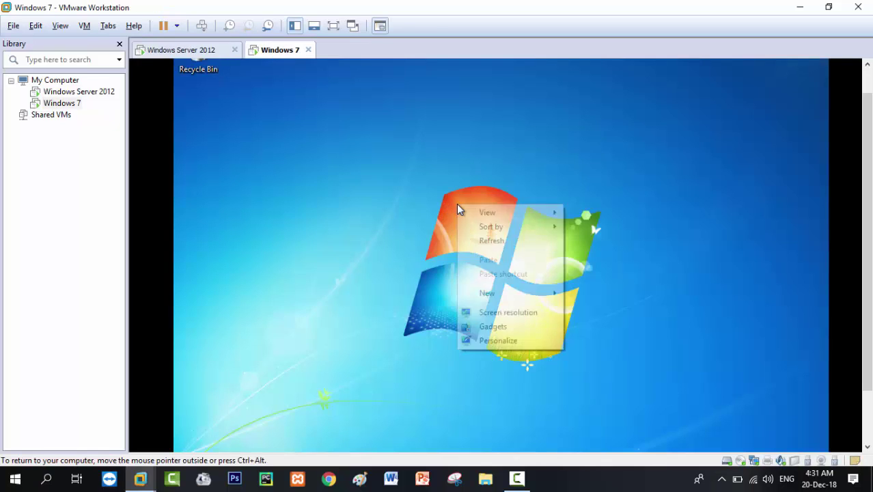
click(482, 240)
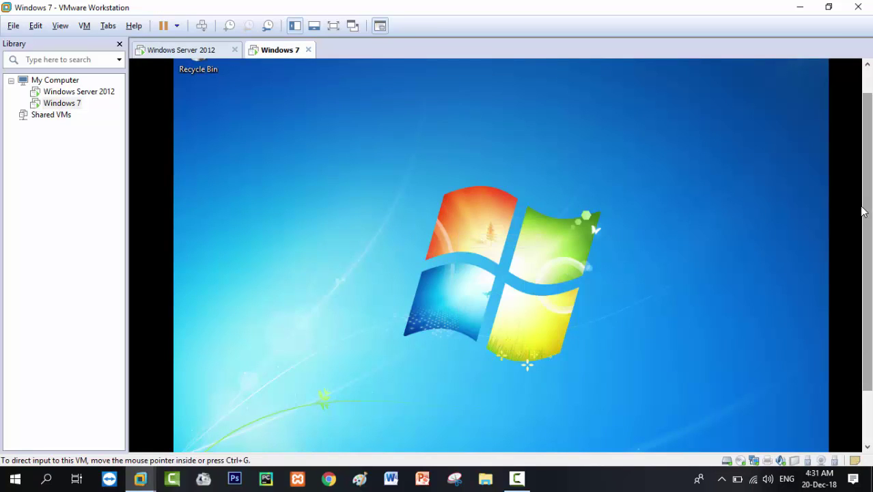
drag(861, 208, 866, 295)
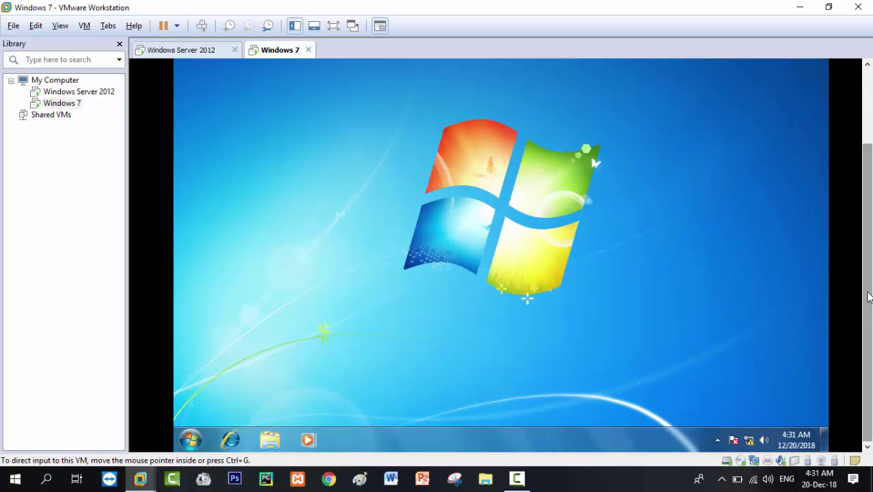
right_click(749, 440)
click(742, 427)
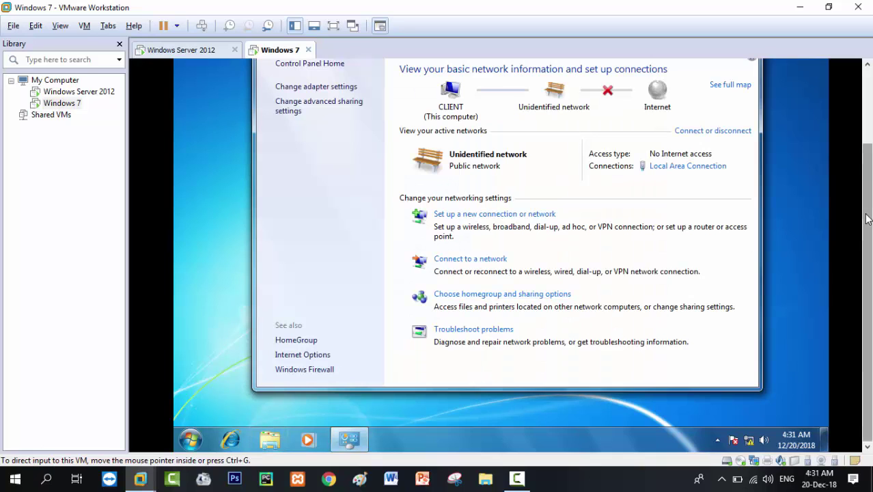
drag(866, 292, 866, 244)
click(712, 232)
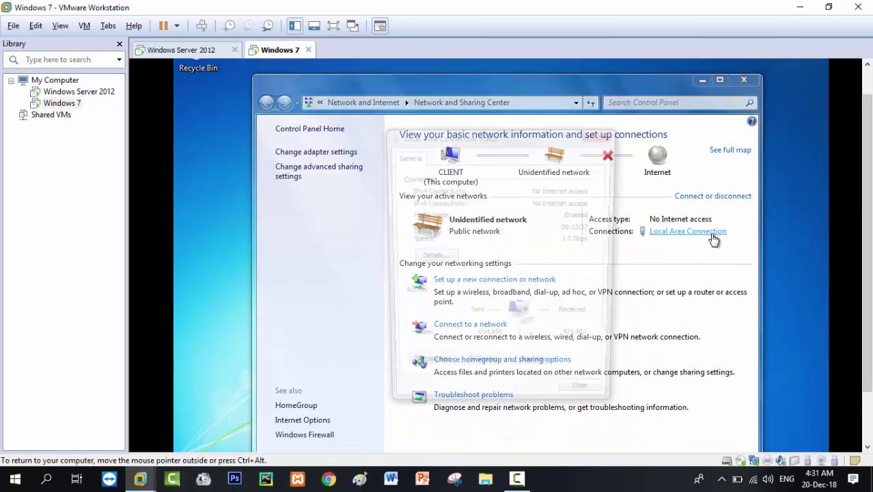
click(429, 370)
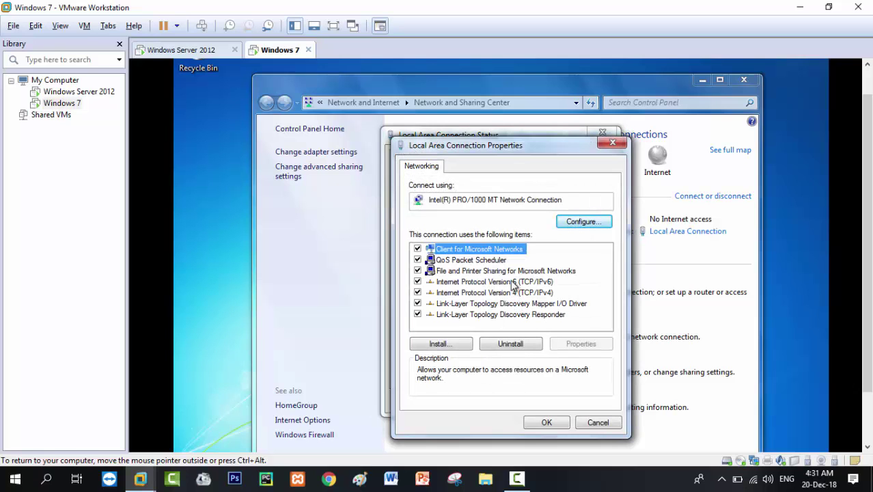
double_click(515, 283)
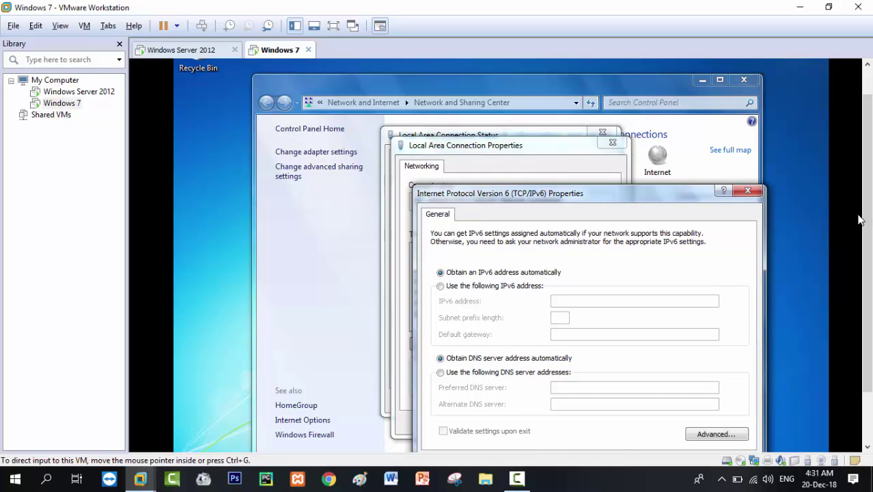
scroll(866, 226, down, 2)
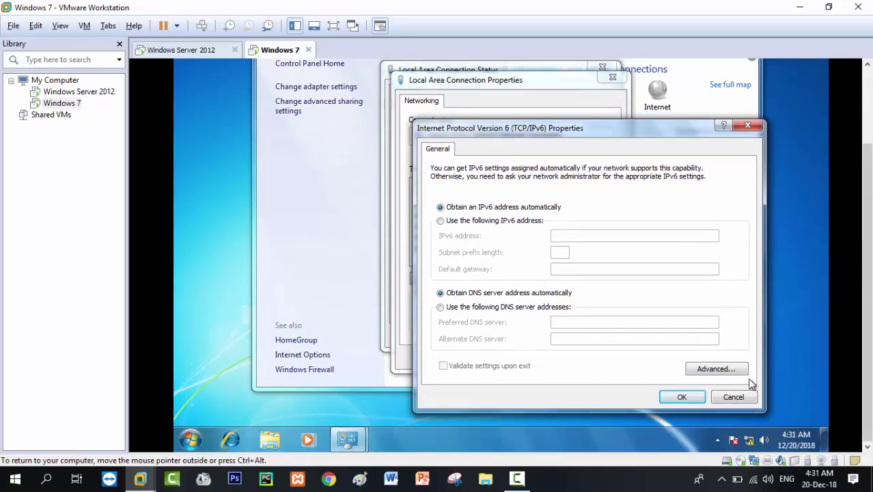
click(682, 408)
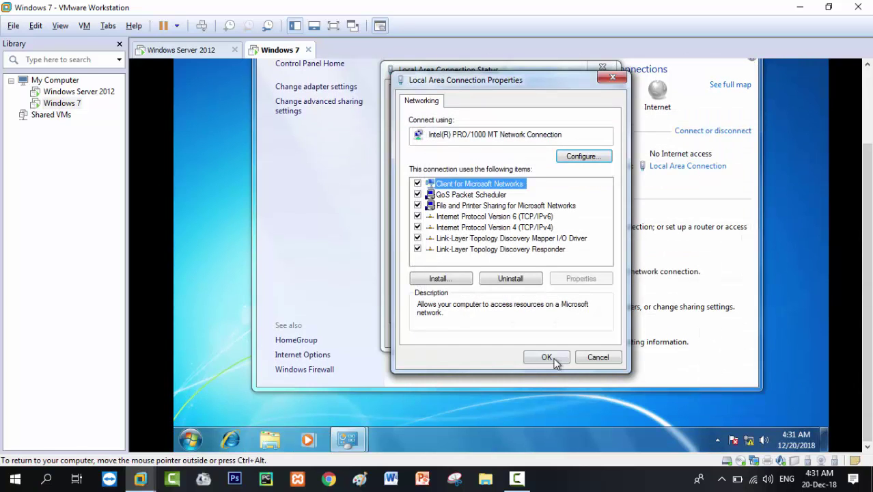
Close the connection and Network and Sharing Center windows, refresh the desktop, and return to Server 2012.
click(550, 358)
click(575, 344)
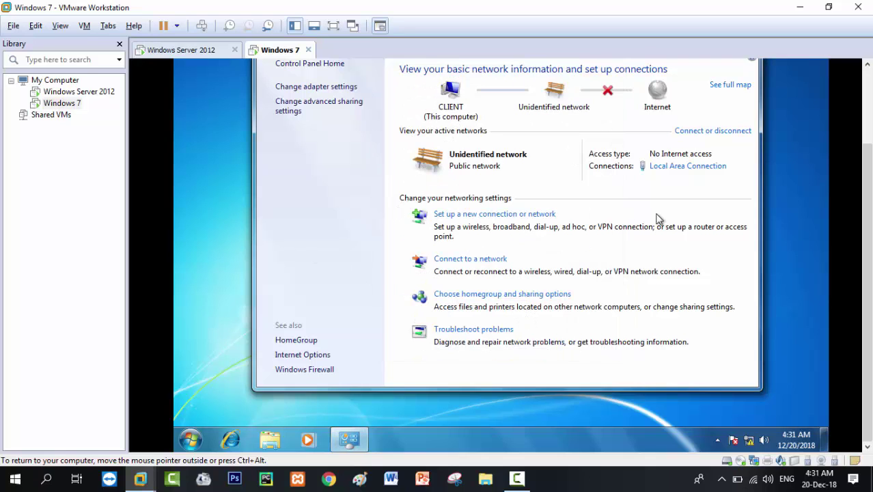
scroll(870, 181, up, 2)
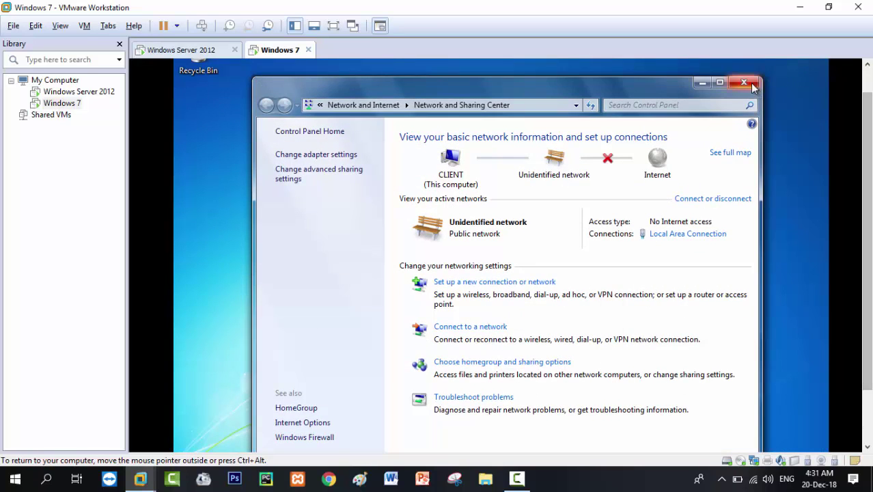
click(744, 82)
right_click(581, 152)
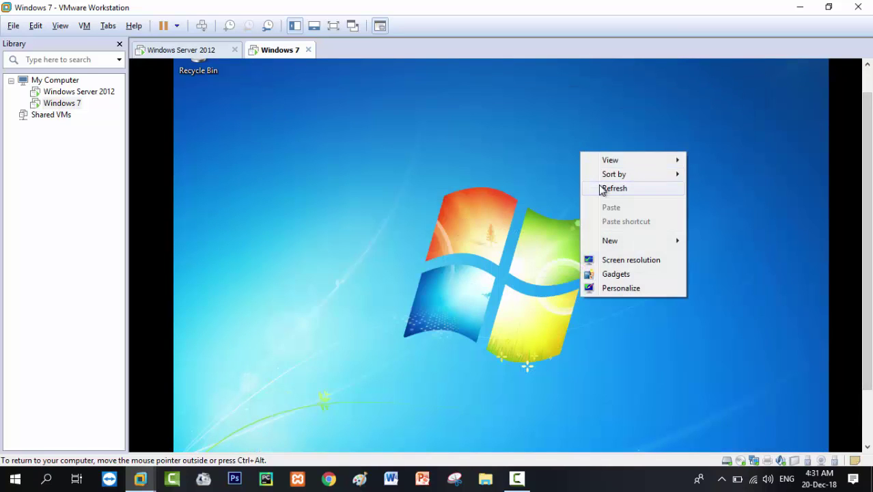
click(604, 189)
right_click(599, 185)
click(615, 221)
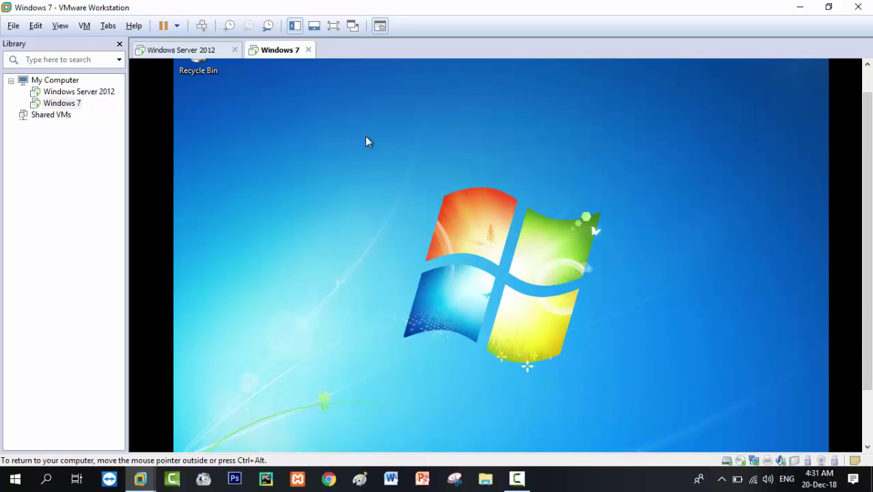
click(202, 53)
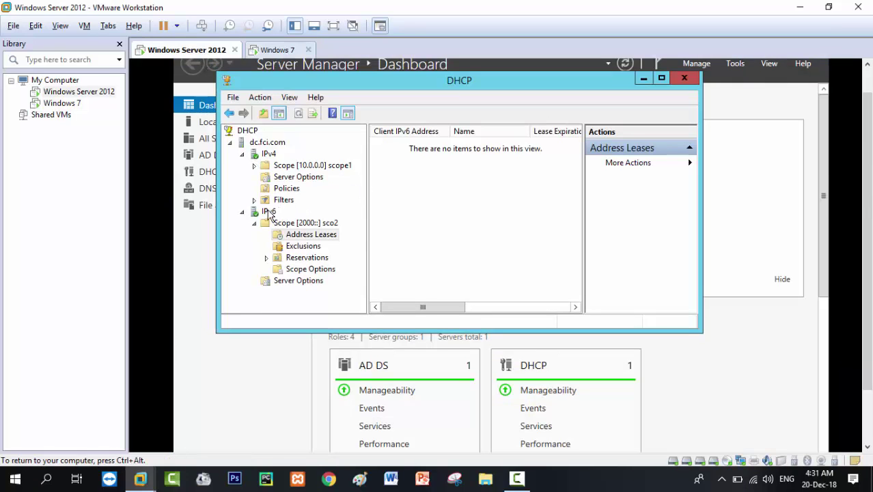
Refresh IPv6, open scope sco2, and browse its leases, exclusions, reservations and scope options.
right_click(269, 212)
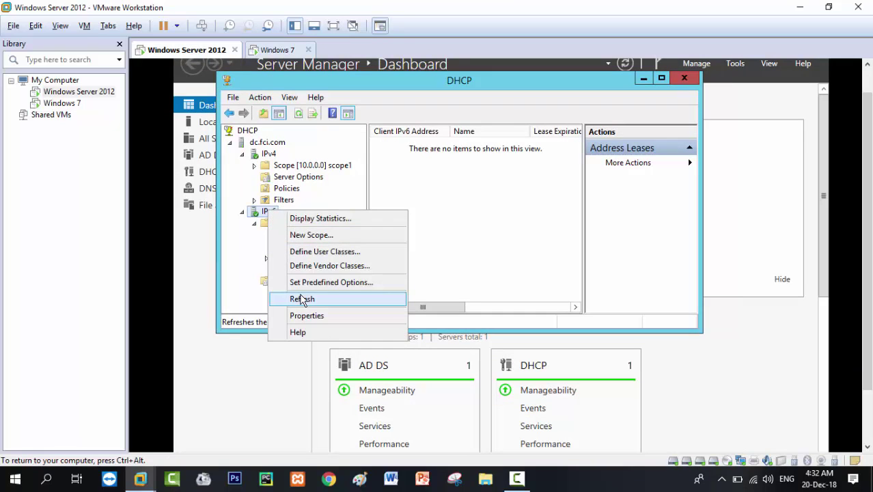
click(302, 298)
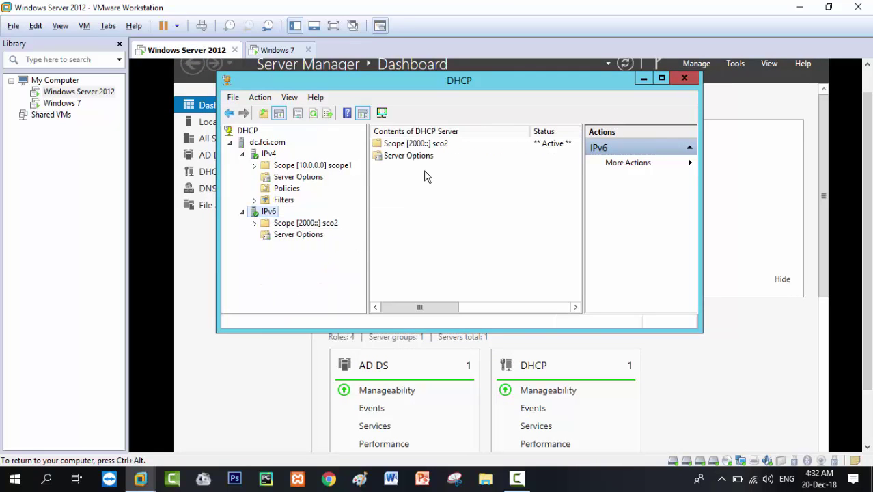
double_click(428, 145)
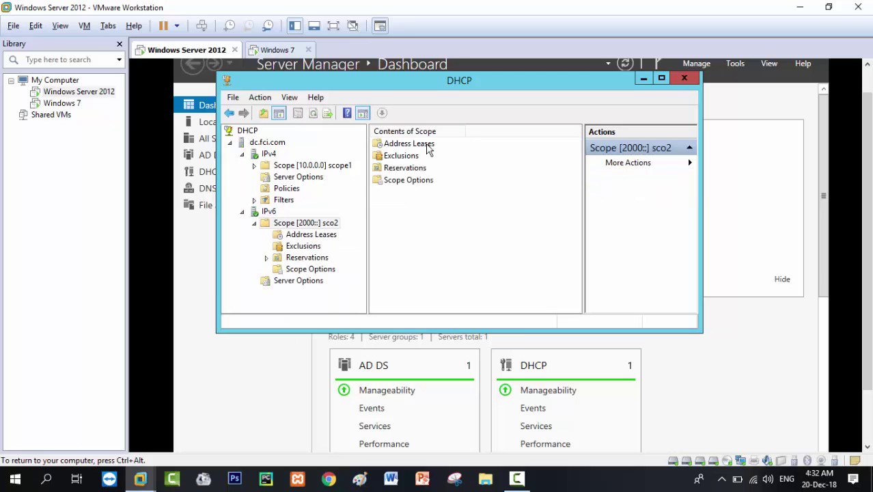
double_click(425, 145)
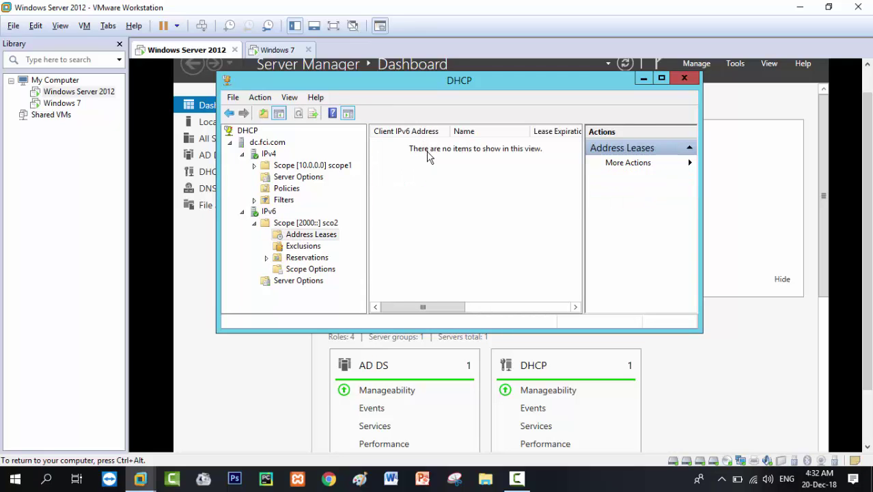
right_click(428, 157)
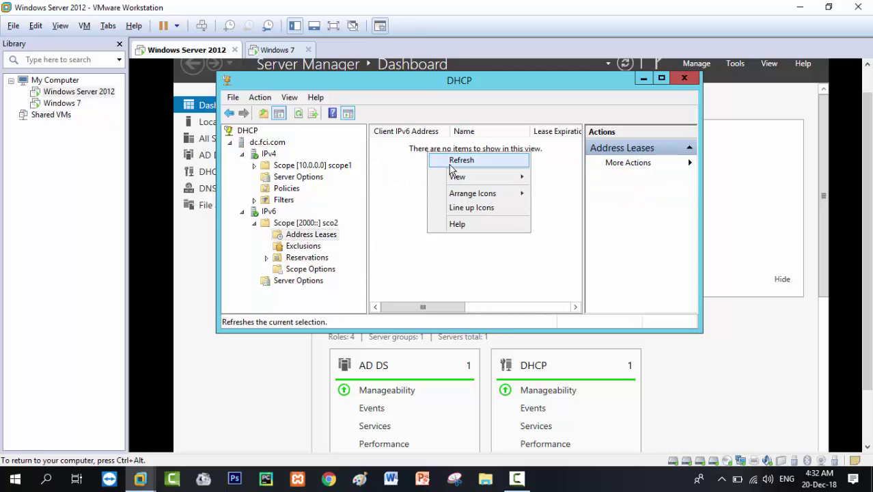
click(450, 160)
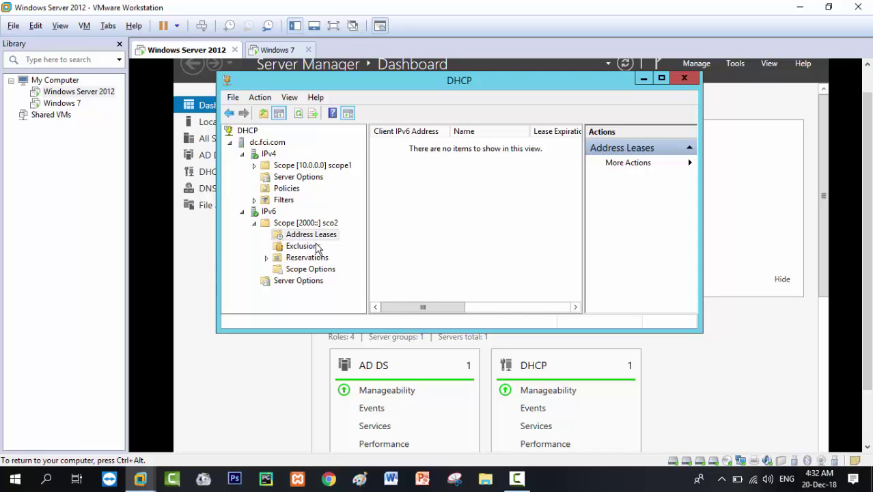
click(304, 246)
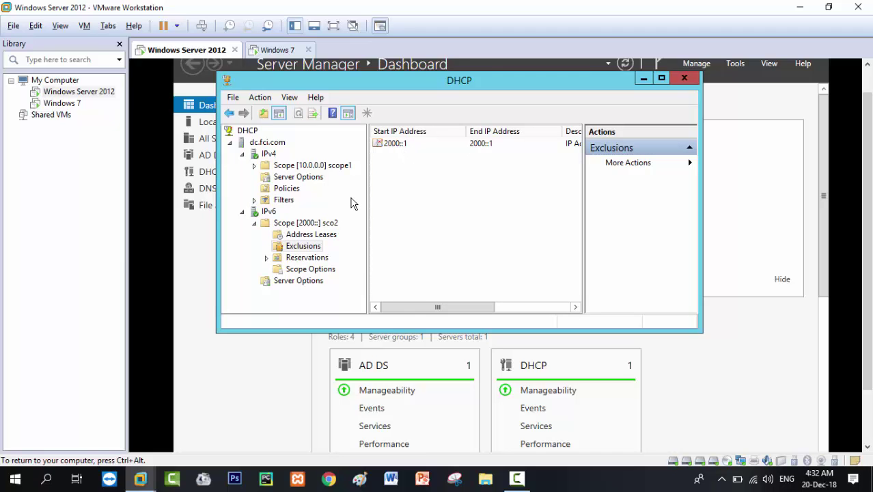
click(315, 259)
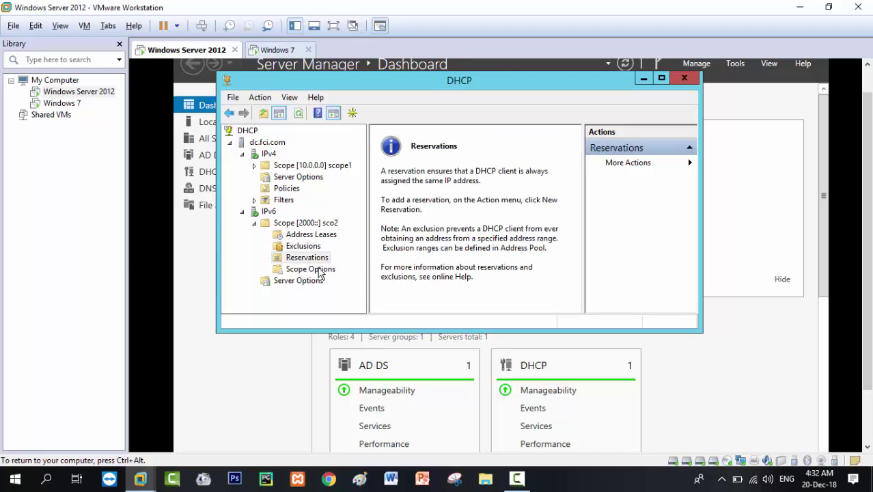
click(318, 268)
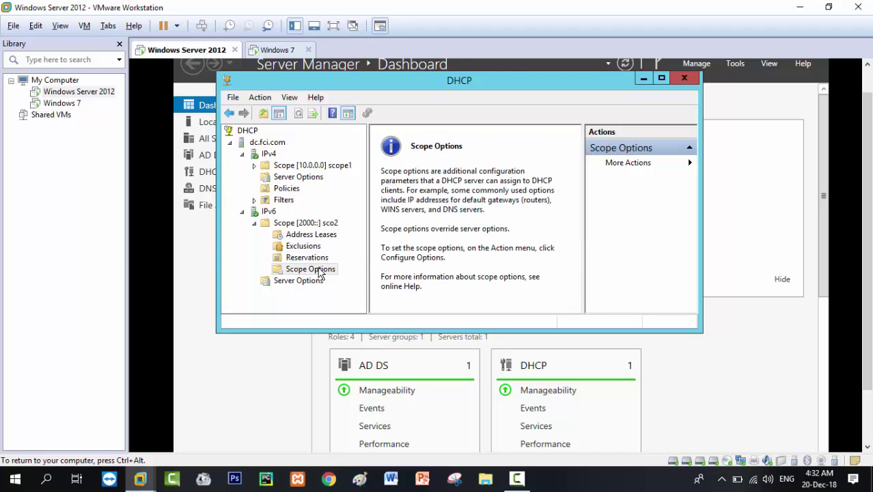
click(306, 225)
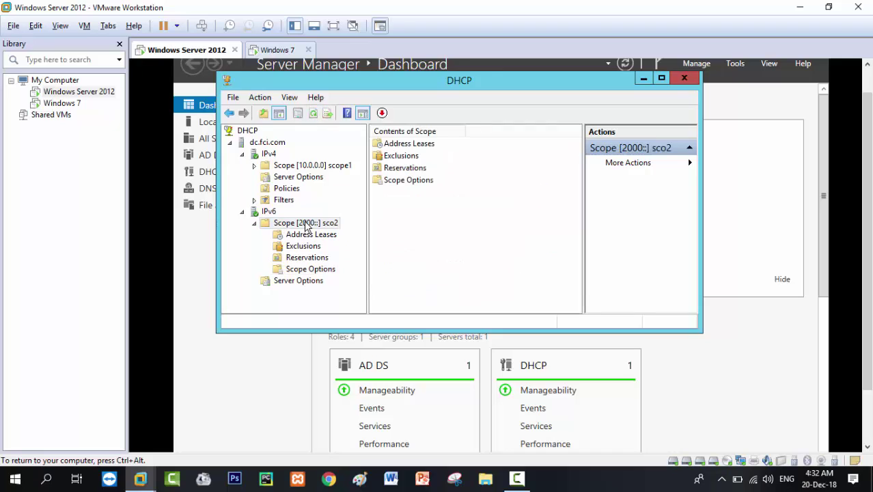
Recheck the exclusion list and the empty address leases, then switch back to Windows 7.
click(415, 156)
double_click(416, 157)
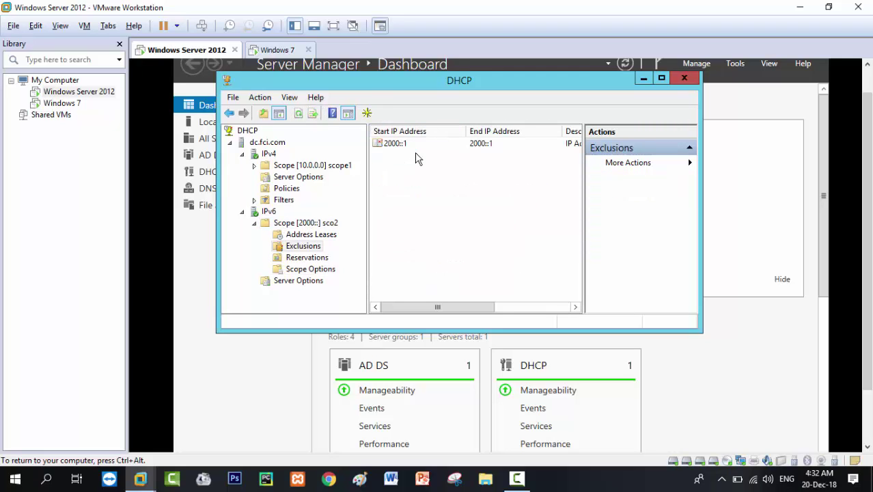
key(BackSpace)
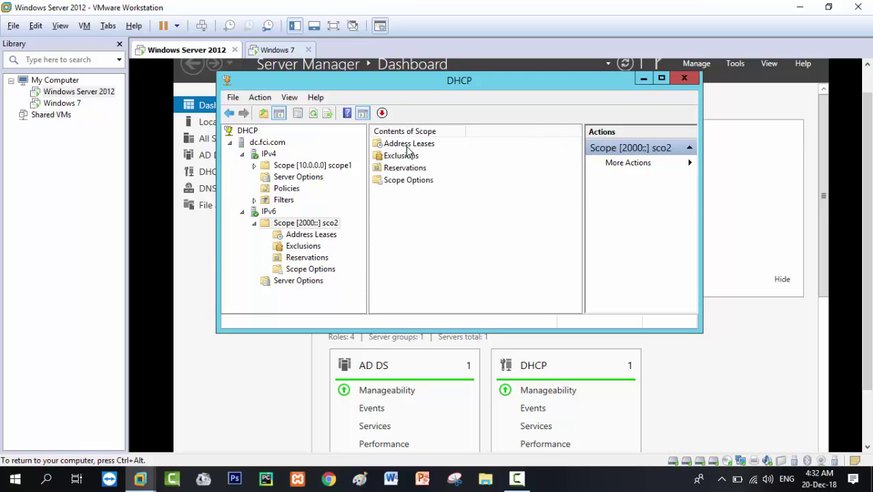
double_click(407, 145)
key(BackSpace)
double_click(403, 156)
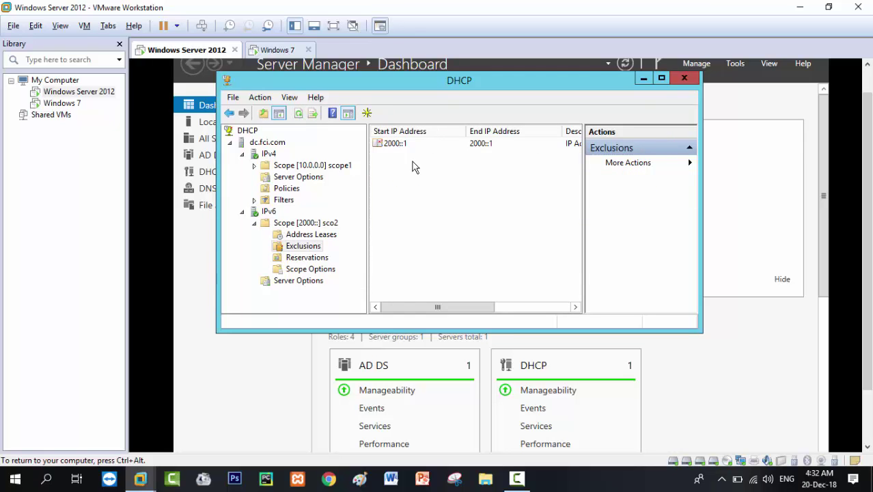
key(BackSpace)
double_click(412, 145)
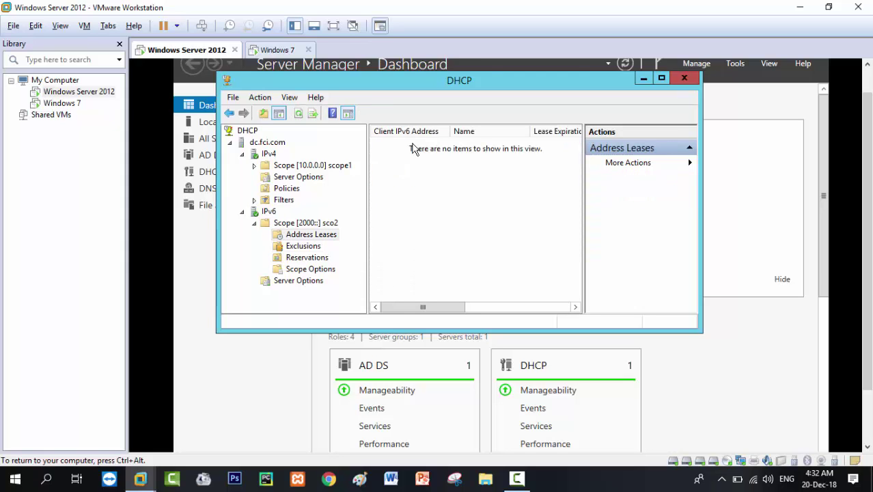
click(274, 50)
Give Local Area Connection the static IPv4 address 10.0.0.1 with subnet mask 255.0.0.0.
right_click(328, 128)
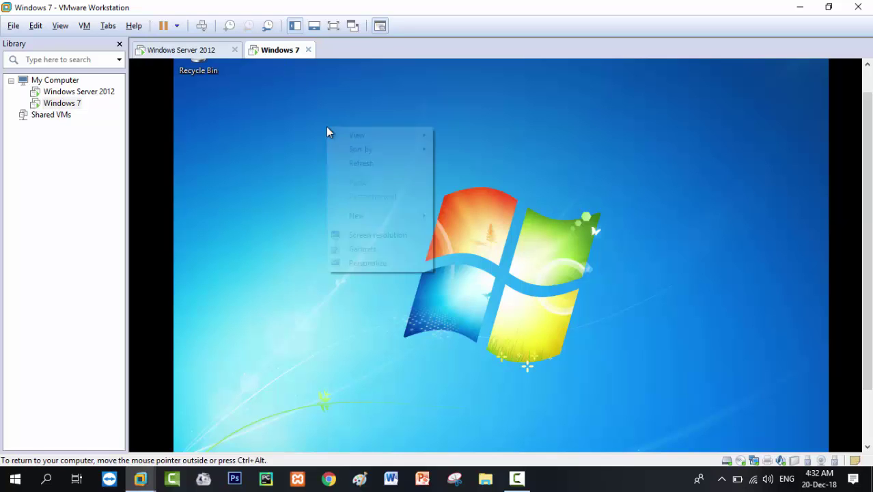
click(361, 164)
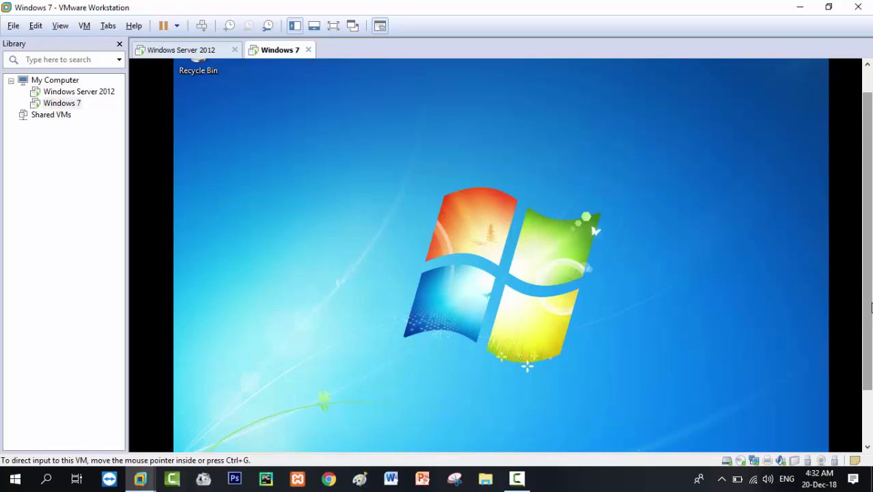
scroll(867, 253, down, 3)
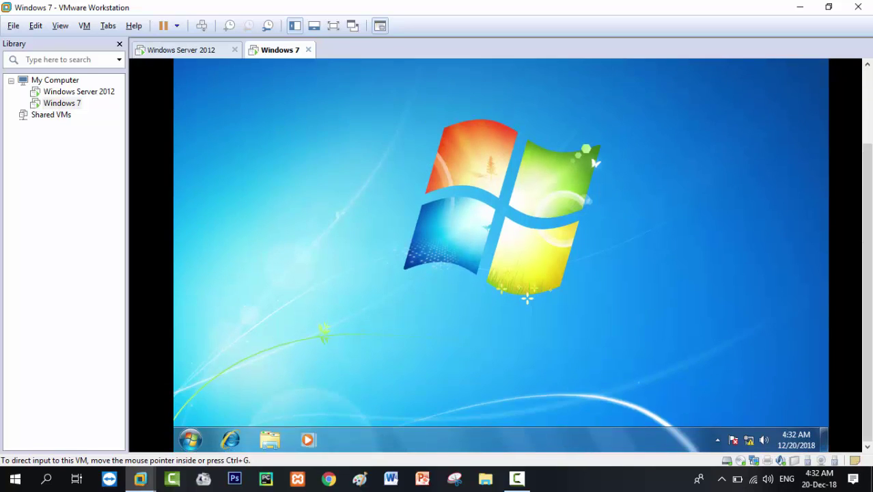
right_click(750, 441)
click(731, 428)
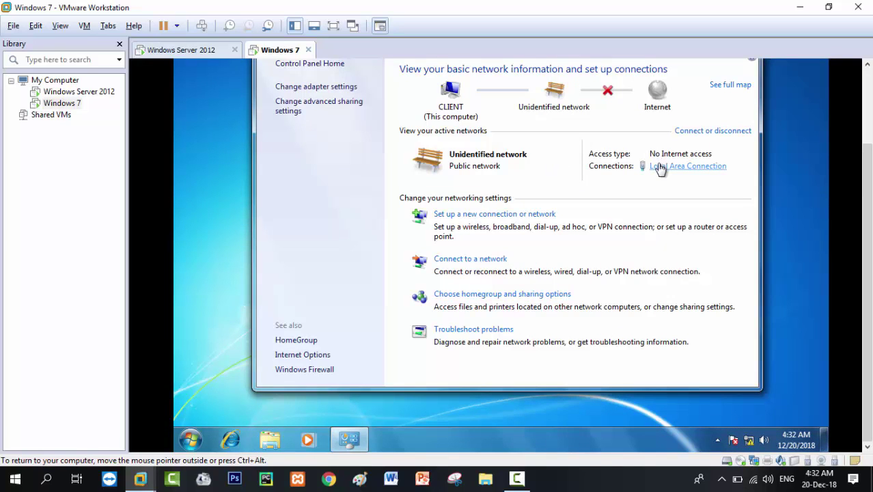
click(660, 168)
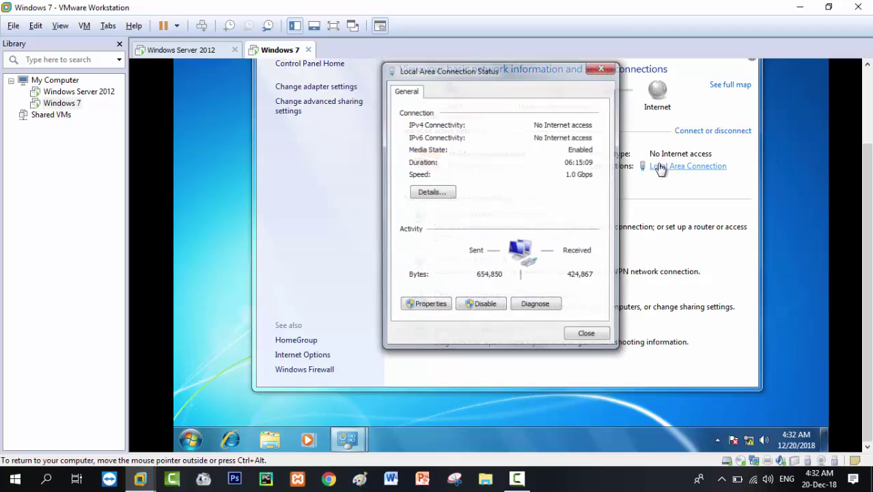
click(436, 306)
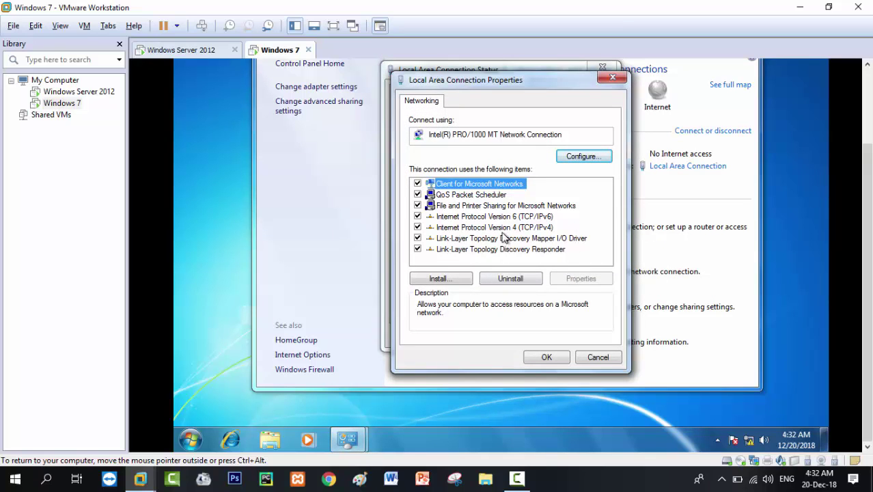
double_click(499, 228)
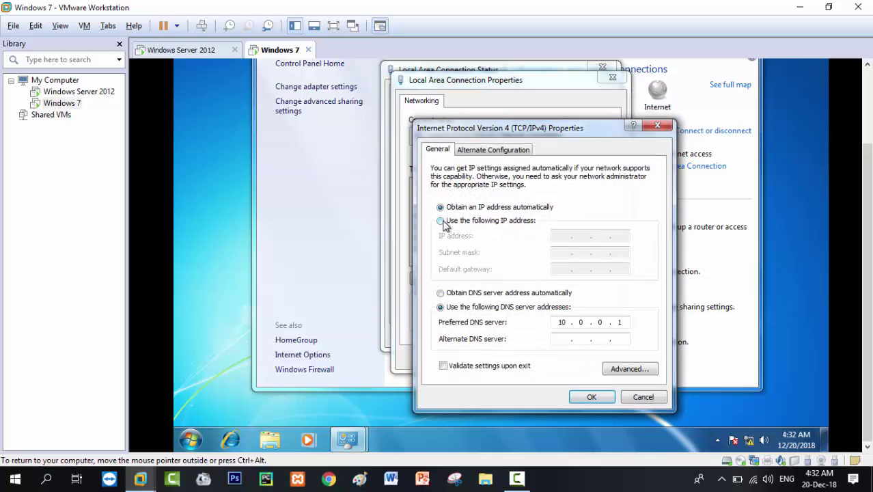
click(441, 222)
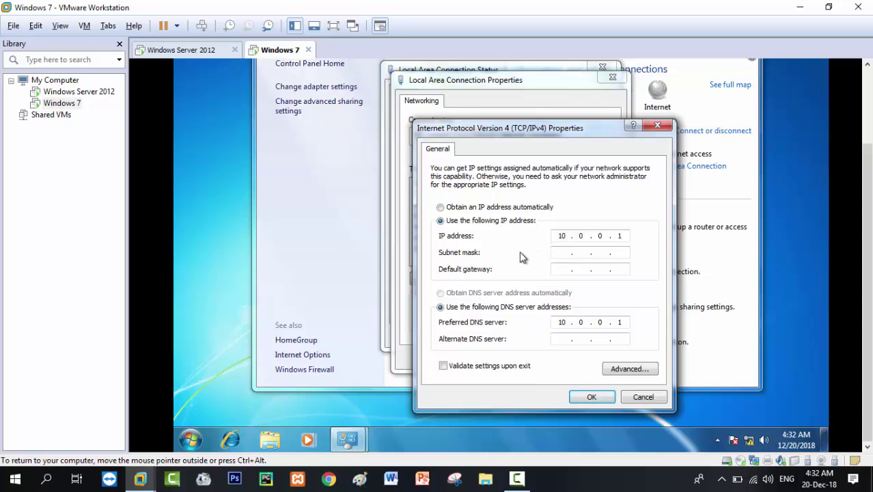
key(Tab)
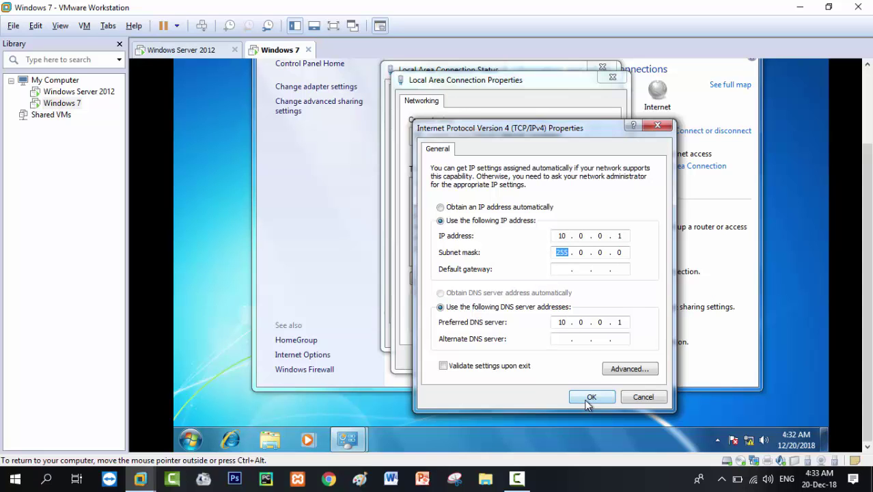
click(591, 399)
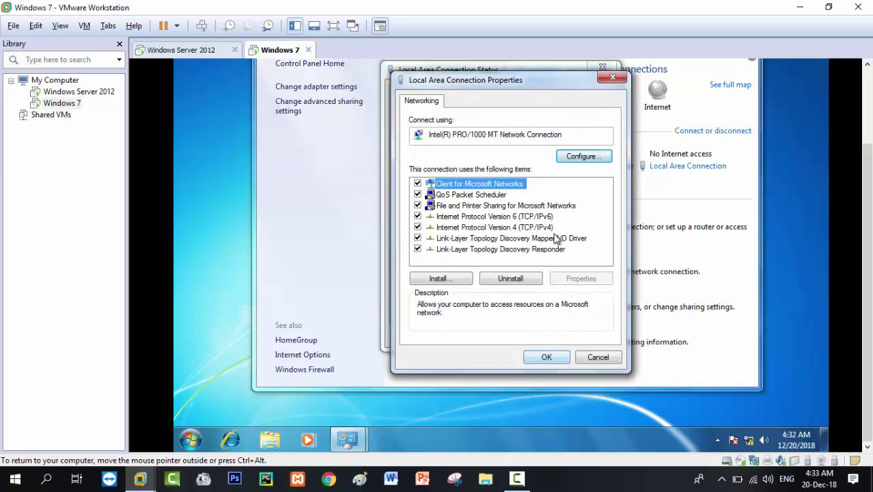
Leave the IPv6 settings unchanged and apply the Local Area Connection properties.
double_click(540, 217)
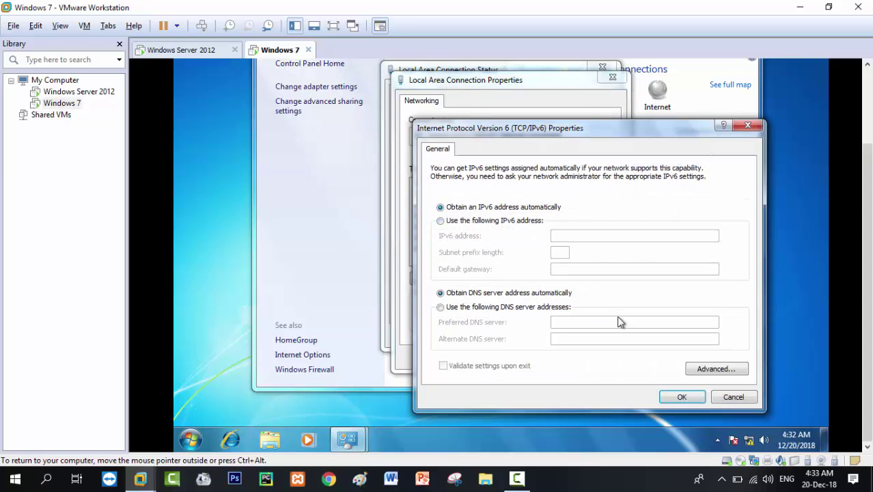
click(669, 397)
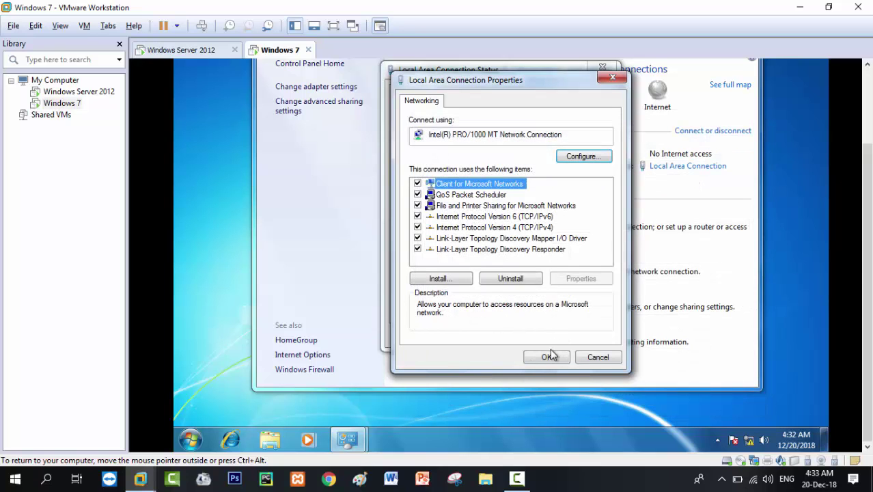
click(552, 359)
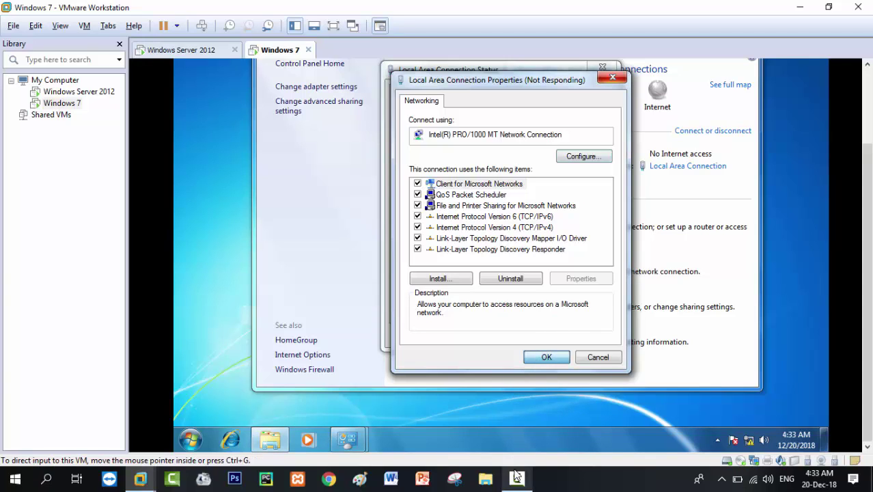
mouse_move(517, 476)
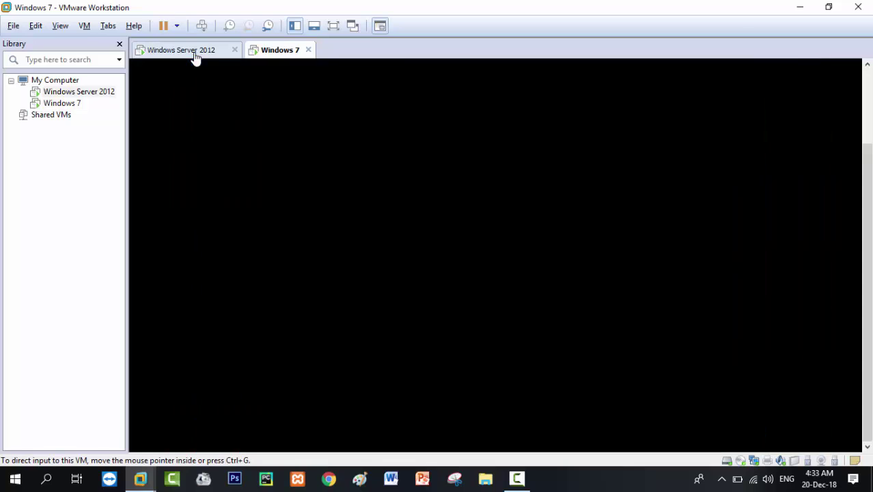
Refresh scope [2000::] sco2 in the Server 2012 DHCP console, then return to Windows 7.
click(194, 52)
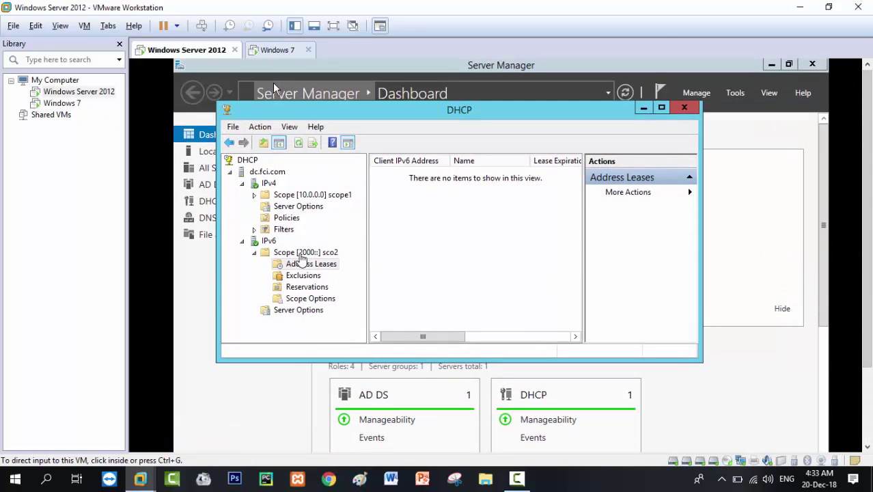
click(272, 83)
right_click(295, 254)
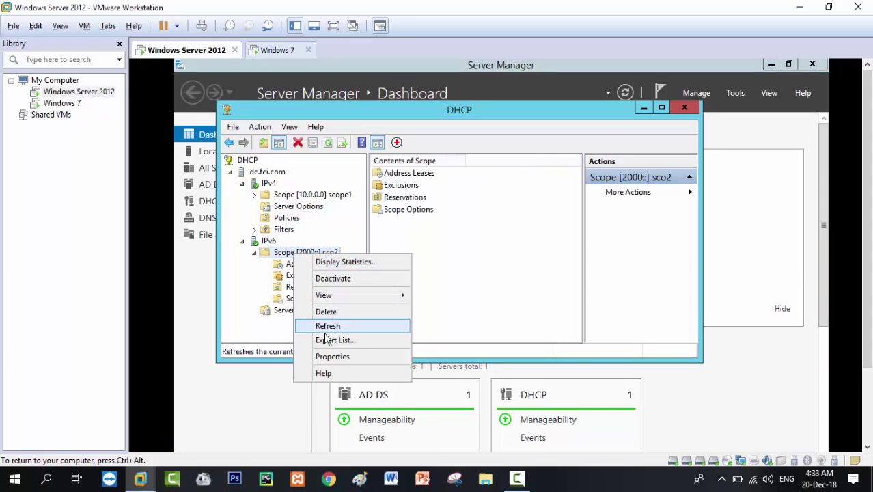
click(325, 326)
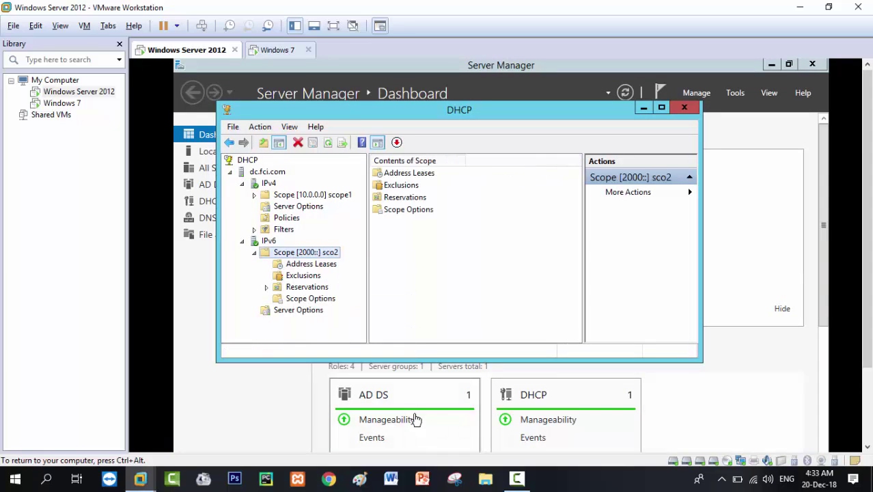
key(ctrl+alt)
click(290, 50)
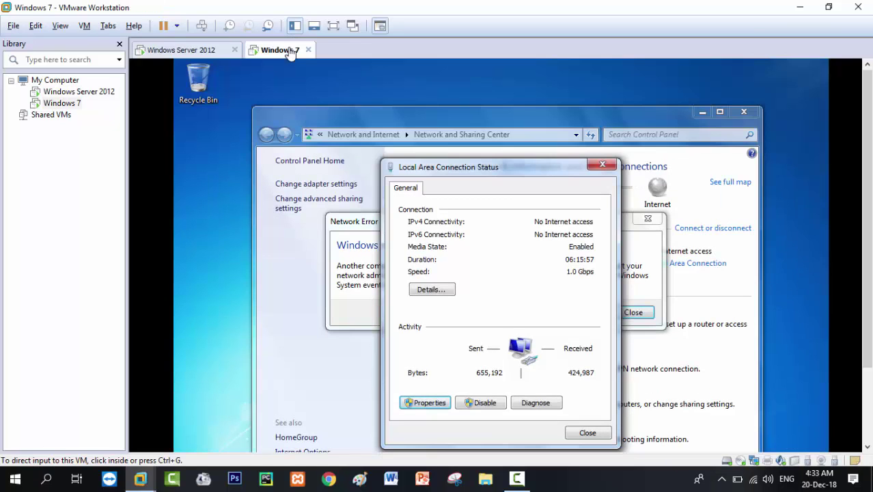
Close the connection status window and the IP address conflict error, then go to Server 2012.
click(587, 434)
click(587, 435)
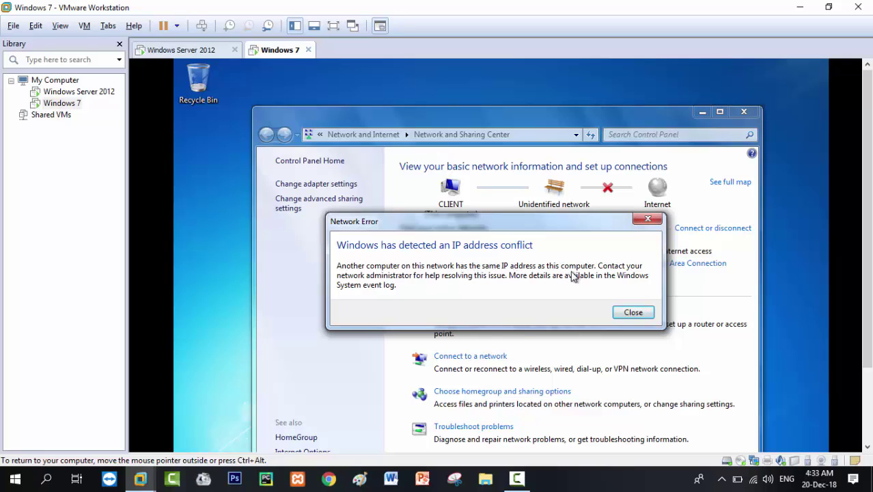
click(633, 314)
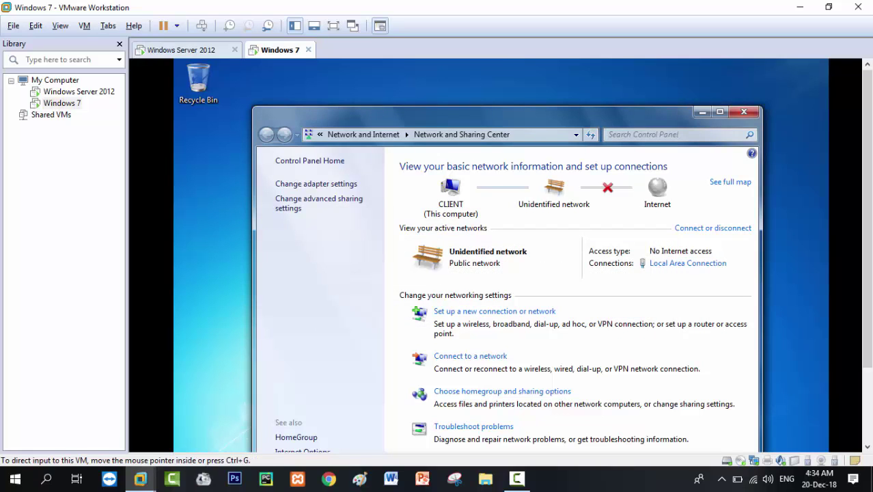
scroll(871, 276, down, 3)
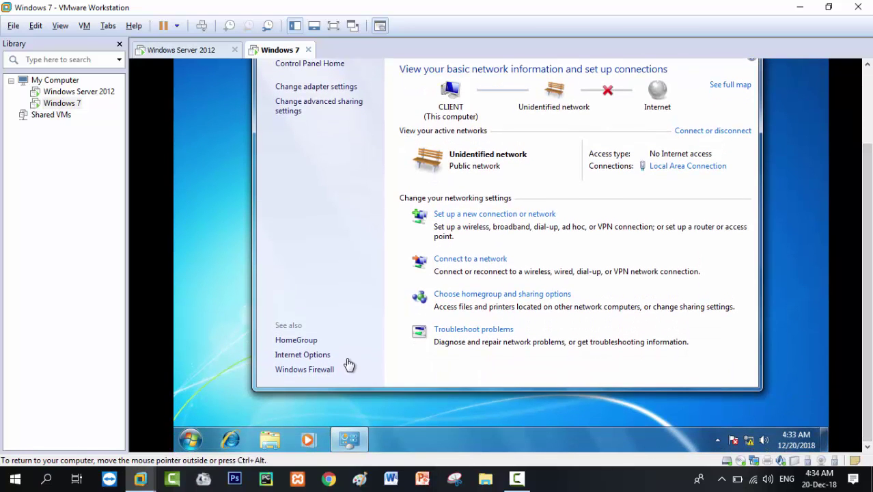
click(196, 52)
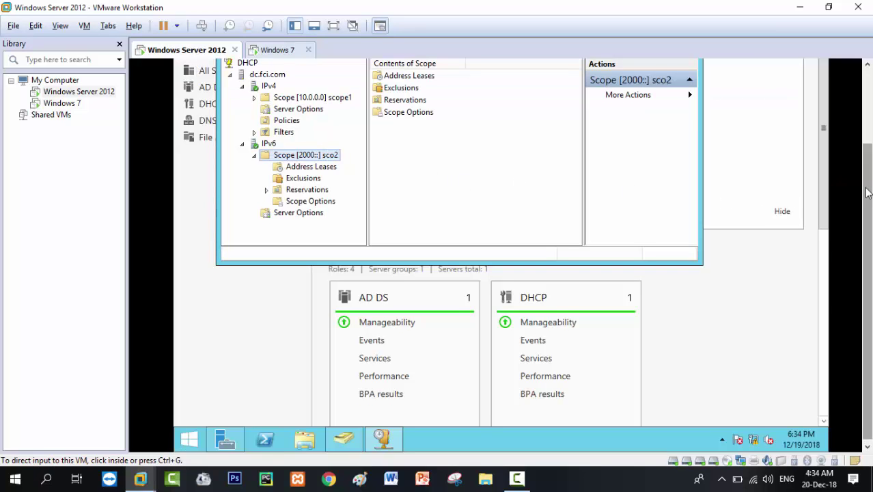
Refresh scope sco2, confirm its Address Leases list is empty, and close the DHCP console.
scroll(796, 198, up, 3)
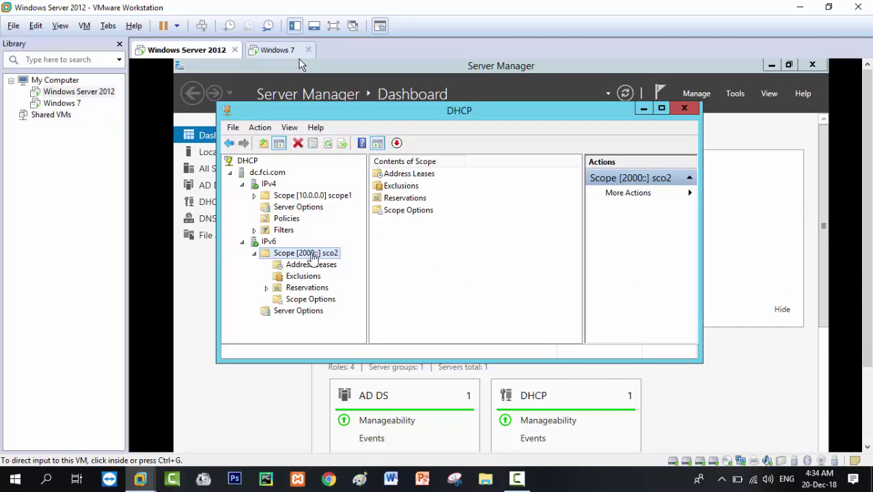
click(311, 256)
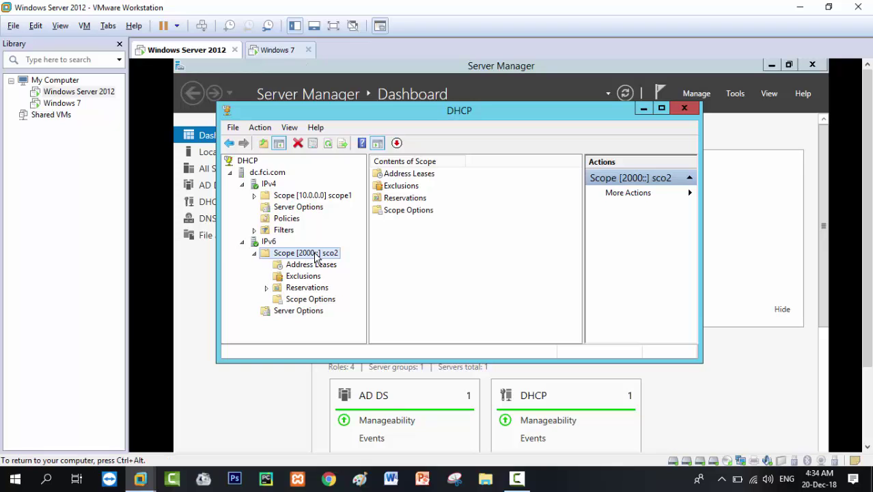
right_click(315, 257)
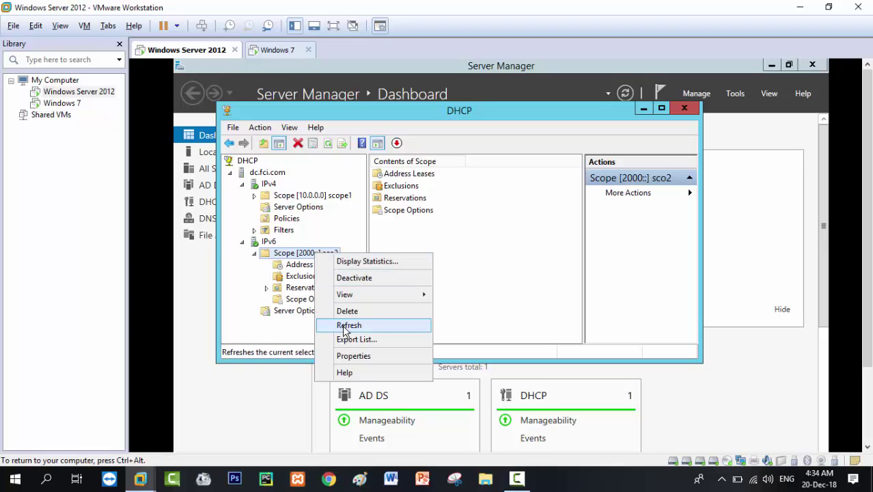
click(344, 326)
double_click(385, 176)
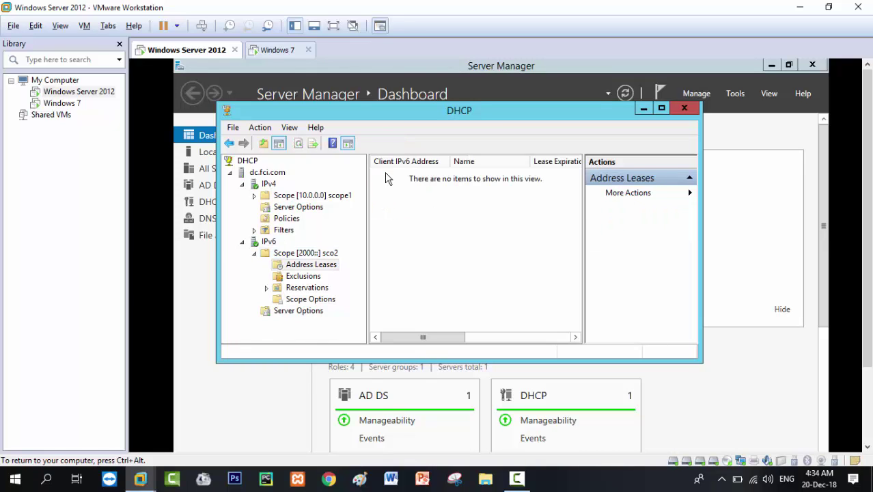
click(689, 112)
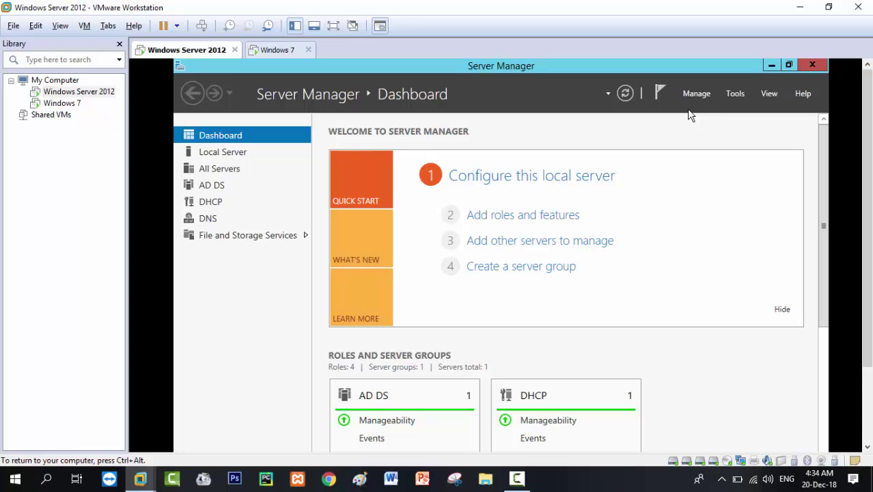
Switch to Windows 7, whose Network and Sharing Center shows CLIENT on an unidentified network.
click(278, 50)
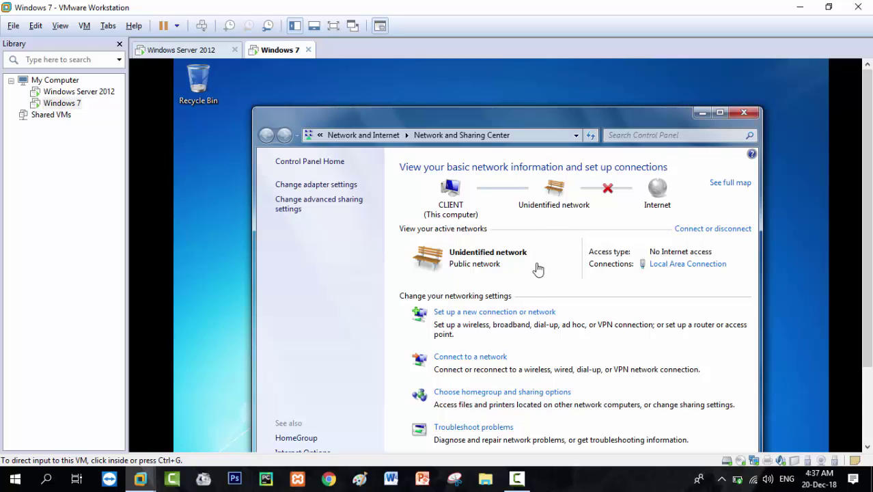
click(511, 484)
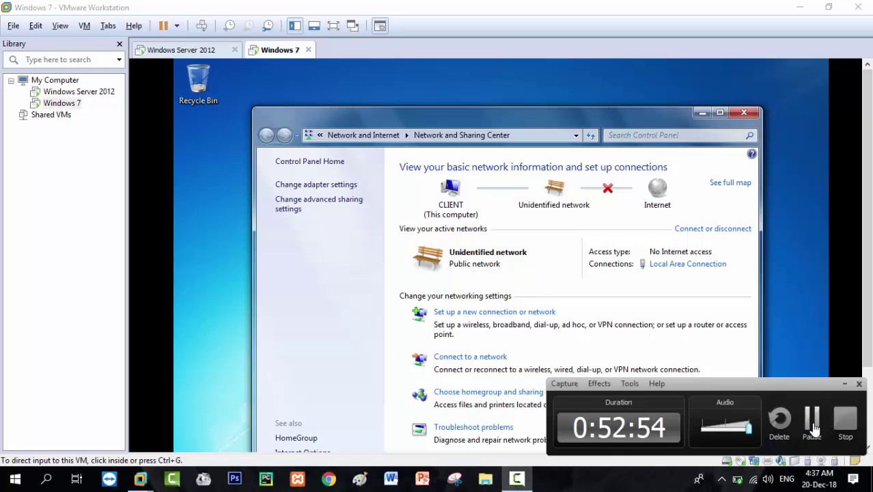